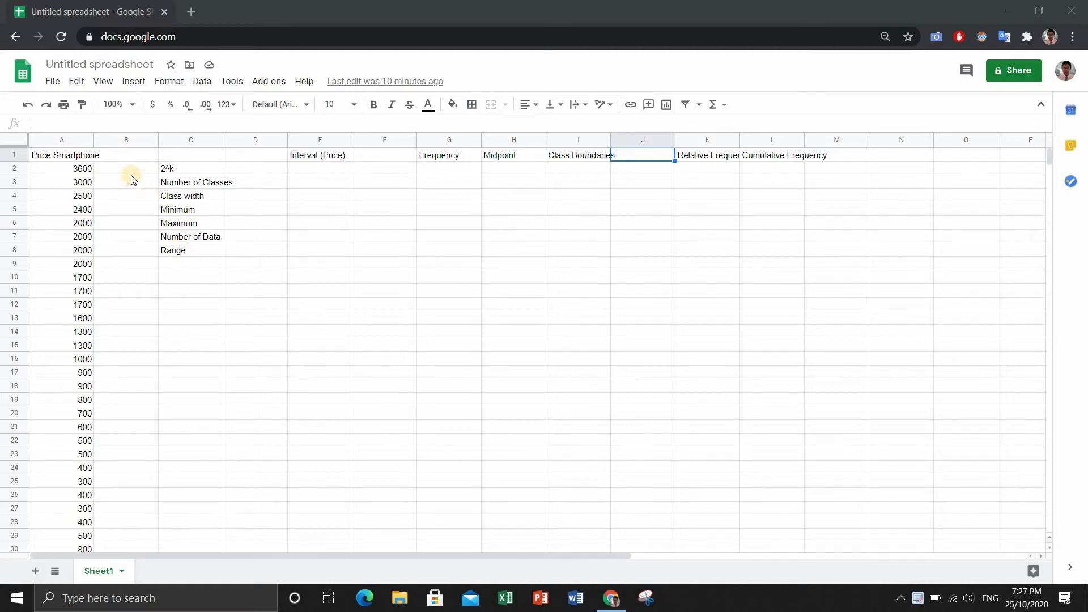
# Step: Start a MIN formula in cell D5 beside the Minimum label
pyautogui.click(231, 211)
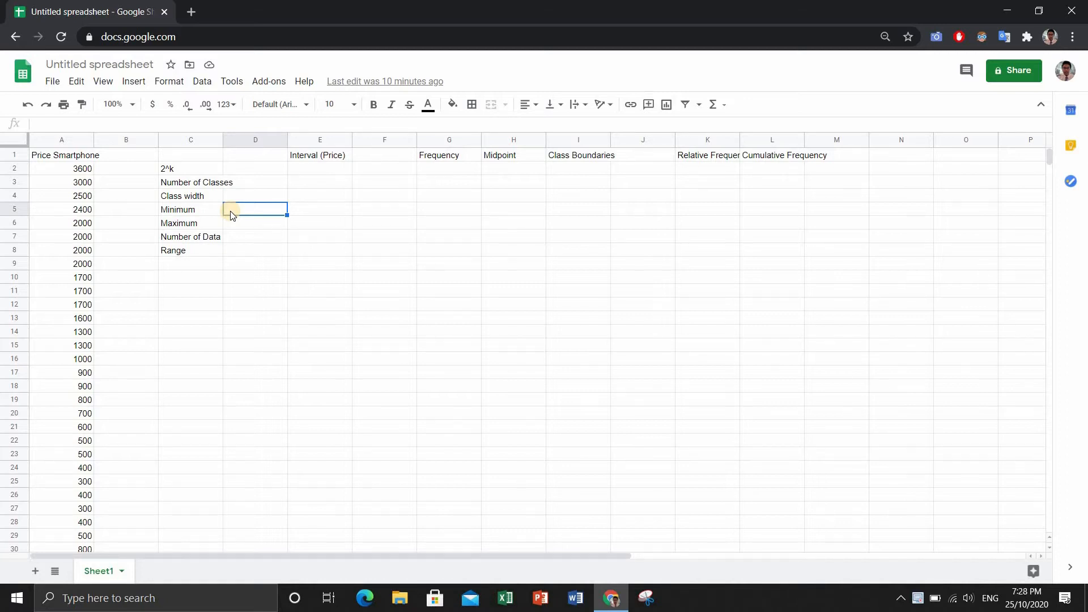
pyautogui.write('=')
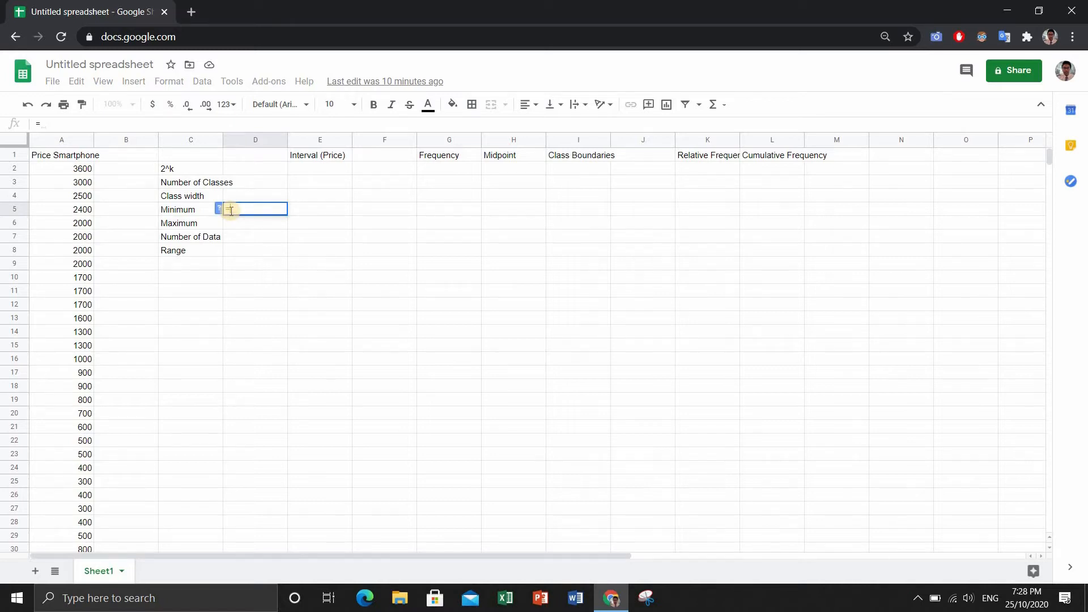
pyautogui.write('min')
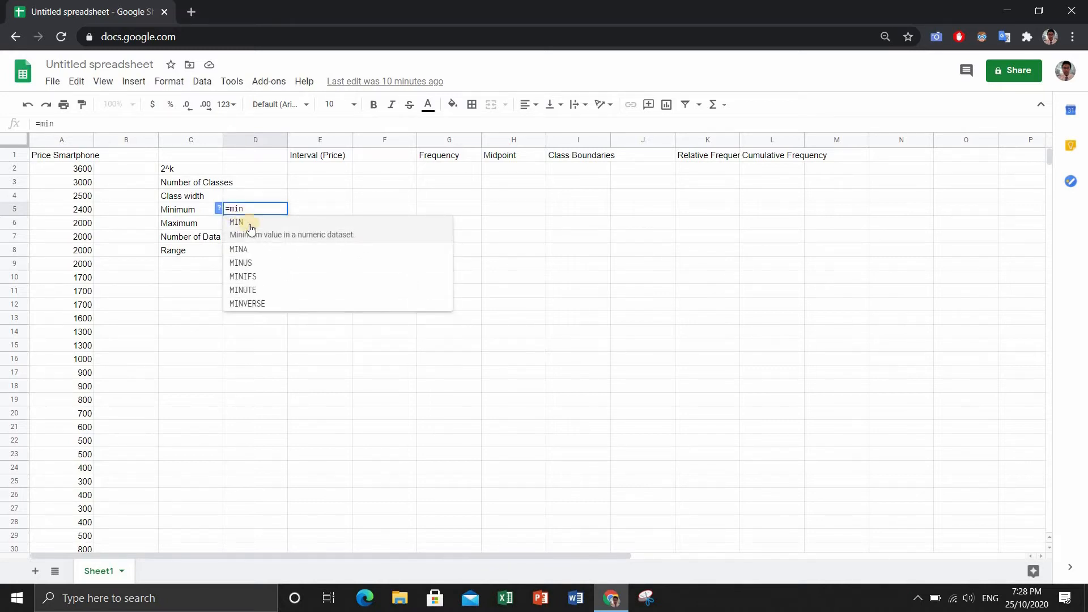
pyautogui.click(251, 222)
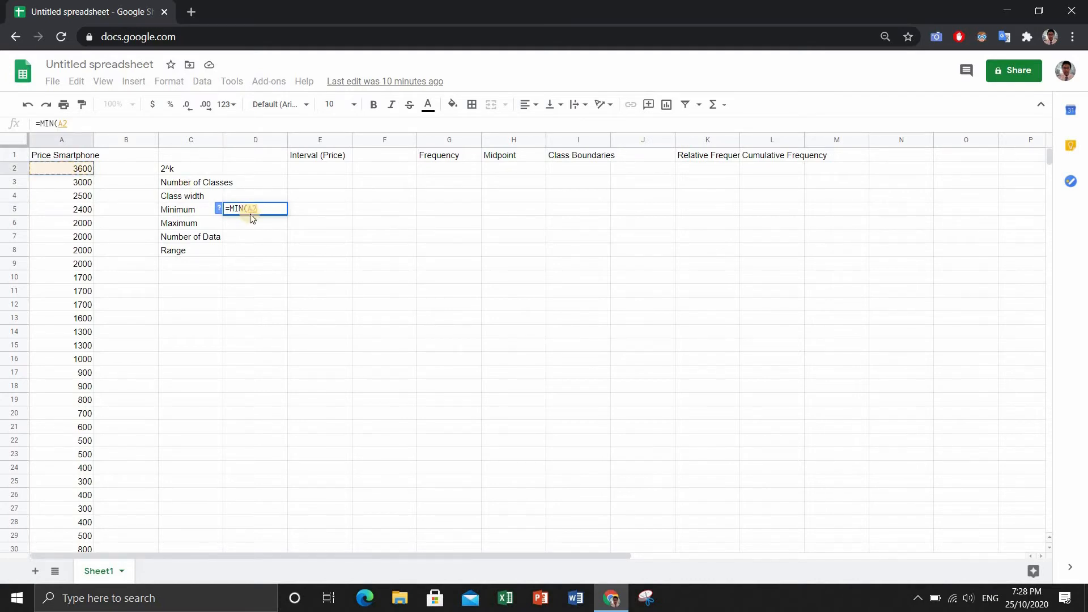
pyautogui.click(73, 167)
pyautogui.moveTo(73, 166)
pyautogui.mouseDown()
pyautogui.moveTo(69, 261)
pyautogui.moveTo(77, 250)
pyautogui.mouseUp()
pyautogui.scroll(-2, 77, 260)
pyautogui.scroll(2, 81, 258)
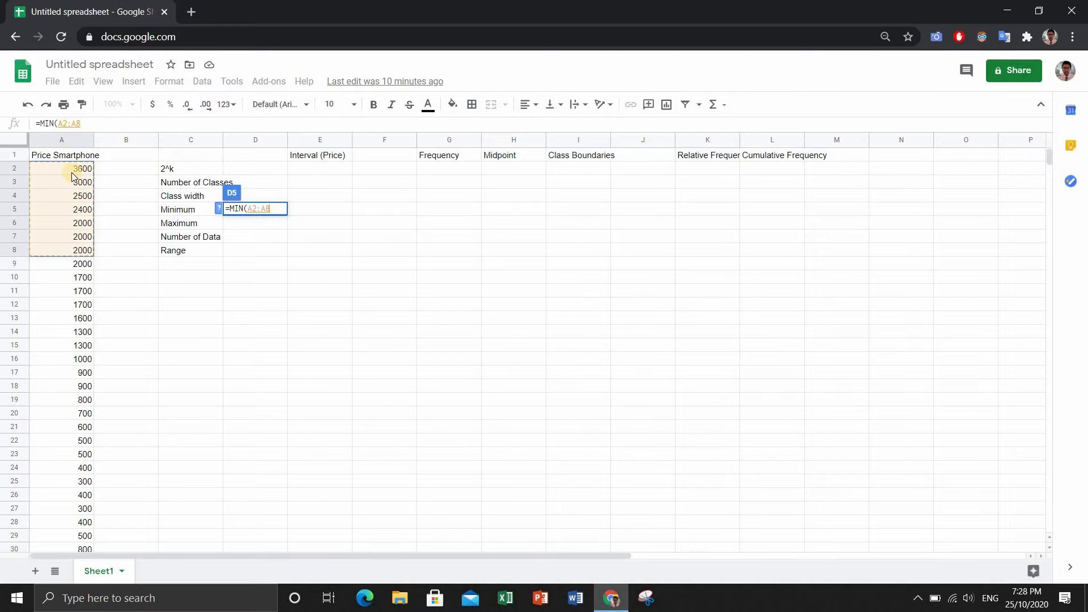
pyautogui.moveTo(67, 190); pyautogui.dragTo(68, 455)
pyautogui.scroll(-7, 68, 352)
pyautogui.scroll(-5, 68, 456)
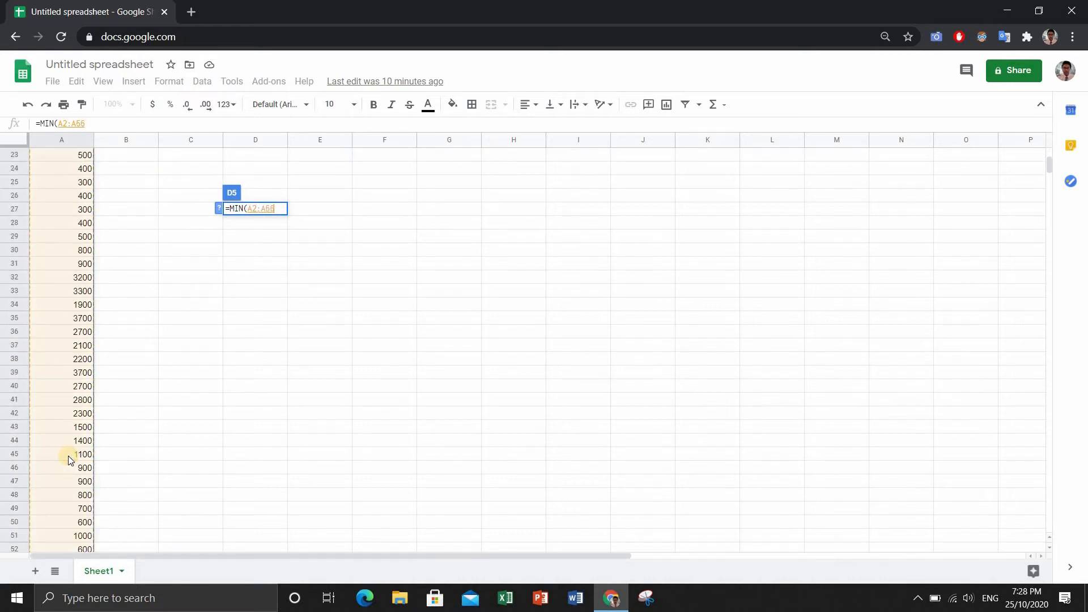
pyautogui.scroll(12, 68, 456)
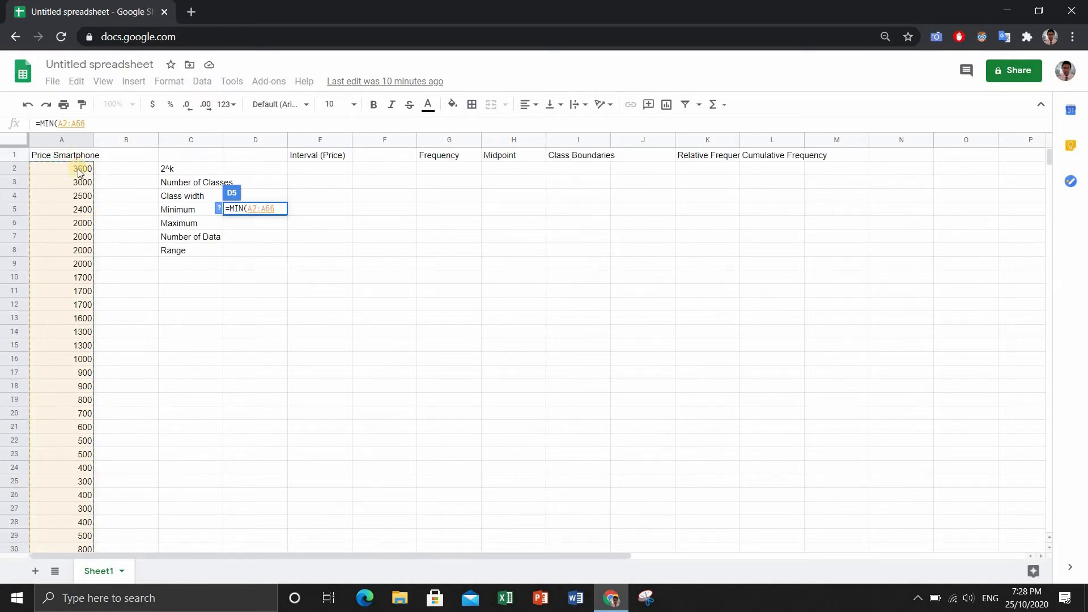
# Step: Set the MIN formula's range to the whole of column A (A:A) and enter the formula
pyautogui.click(66, 141)
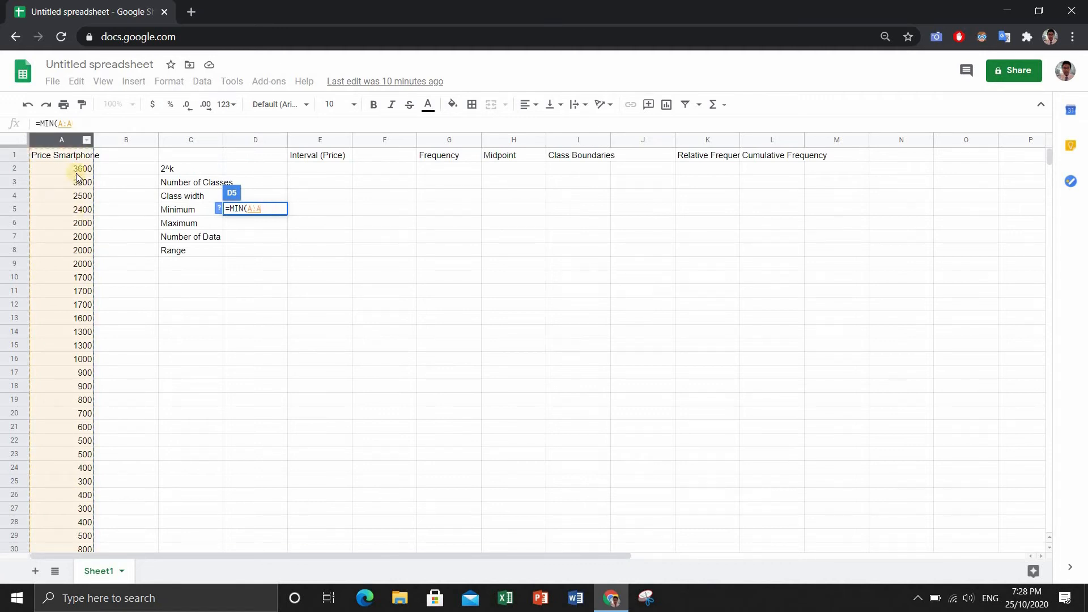
pyautogui.scroll(-15, 79, 187)
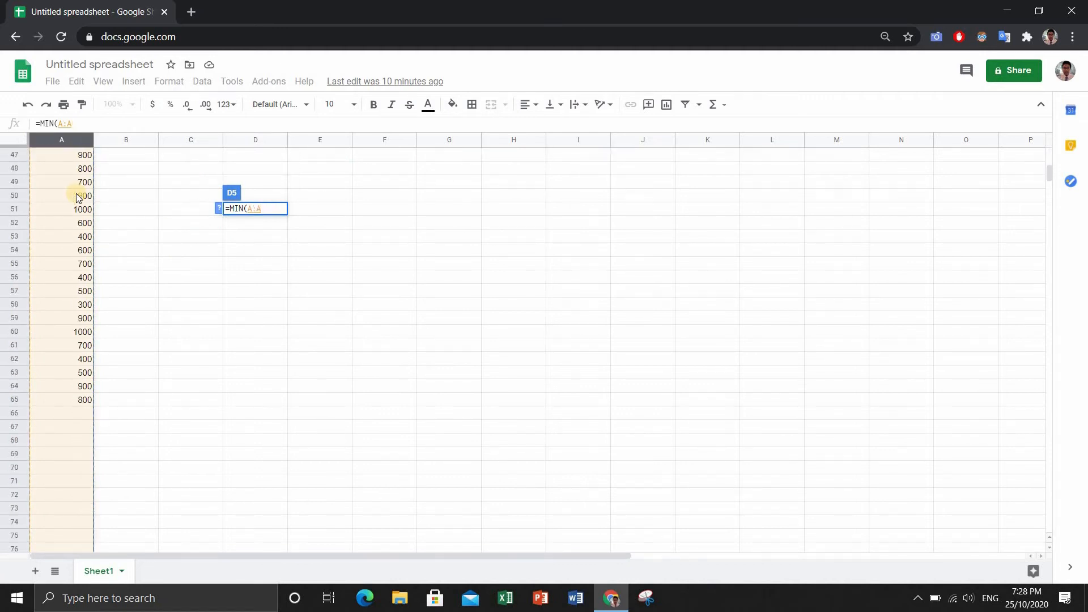
pyautogui.scroll(-20, 78, 197)
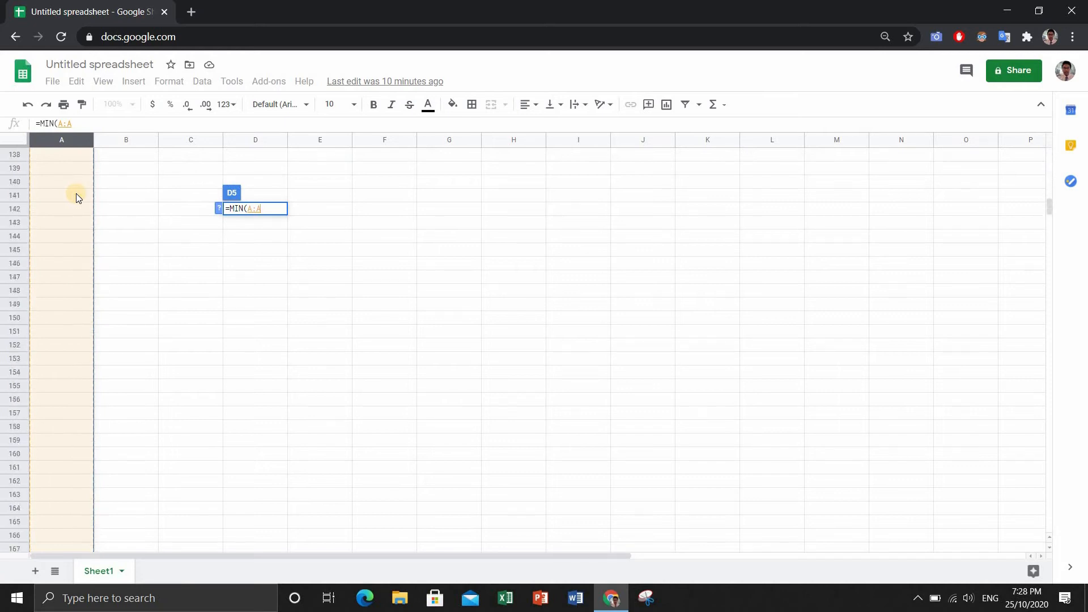
pyautogui.scroll(20, 76, 192)
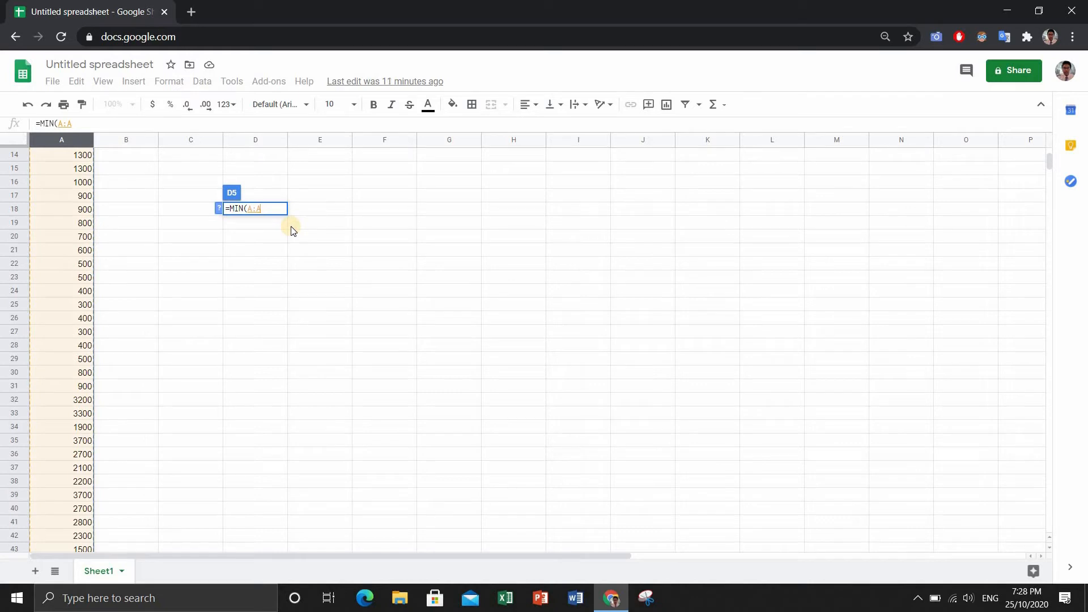
pyautogui.press('Return')
pyautogui.scroll(2, 278, 216)
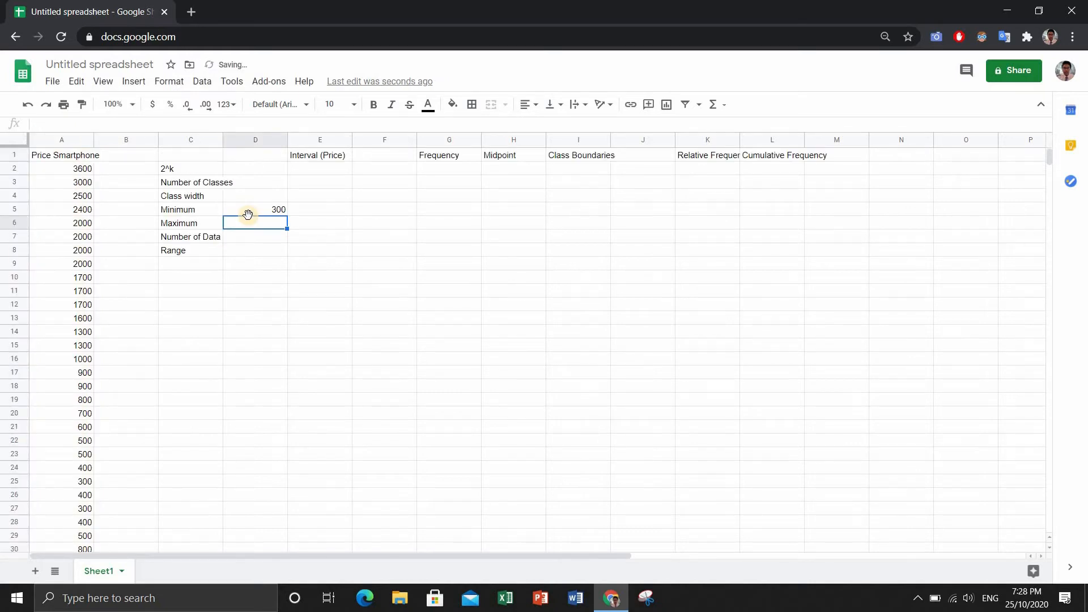
pyautogui.scroll(-3, 76, 346)
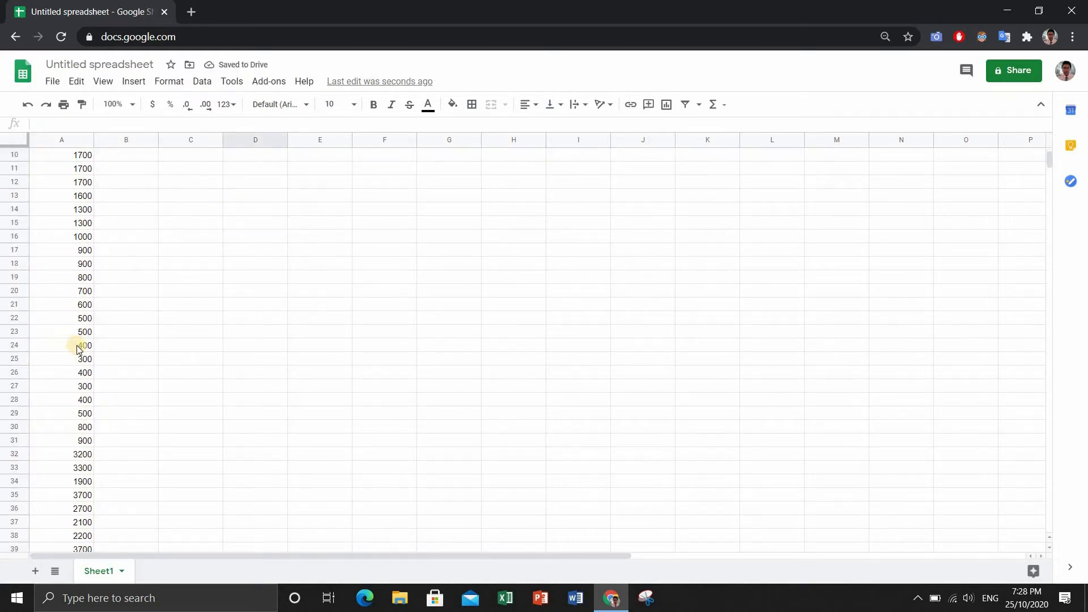
pyautogui.scroll(-1, 77, 345)
pyautogui.click(80, 346)
pyautogui.scroll(2, 81, 346)
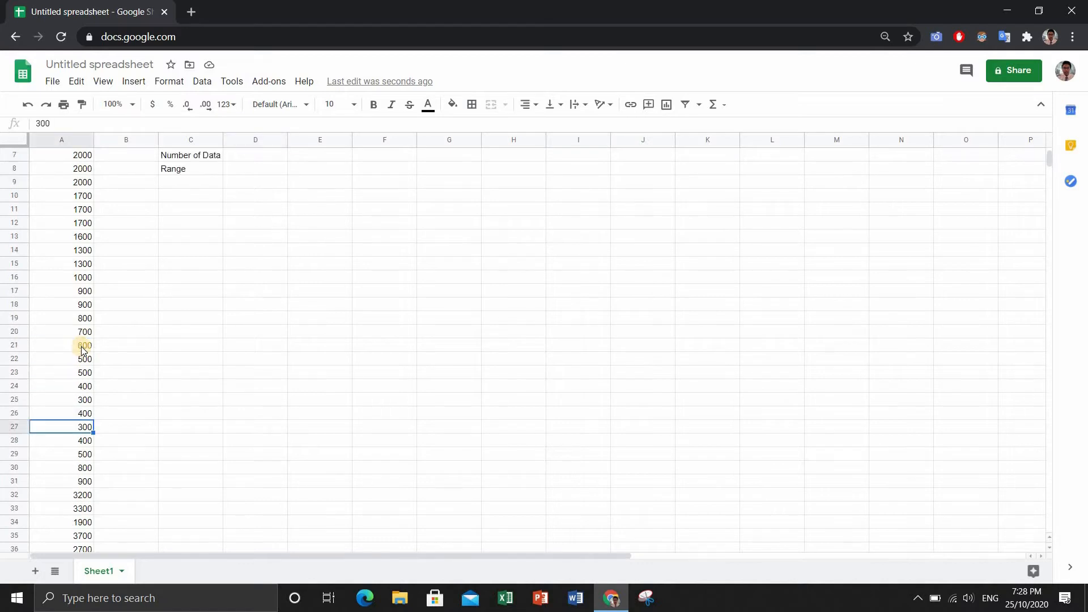
pyautogui.scroll(2, 80, 346)
# Step: Calculate the Maximum in cell D6 with a MAX formula over the whole of column A
pyautogui.click(253, 223)
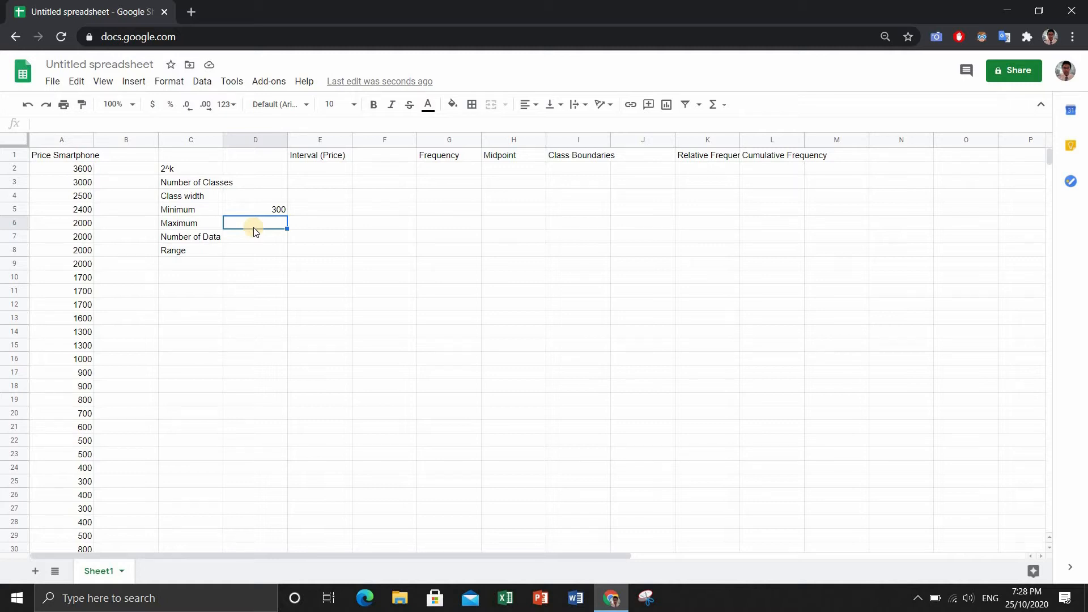
pyautogui.write('=')
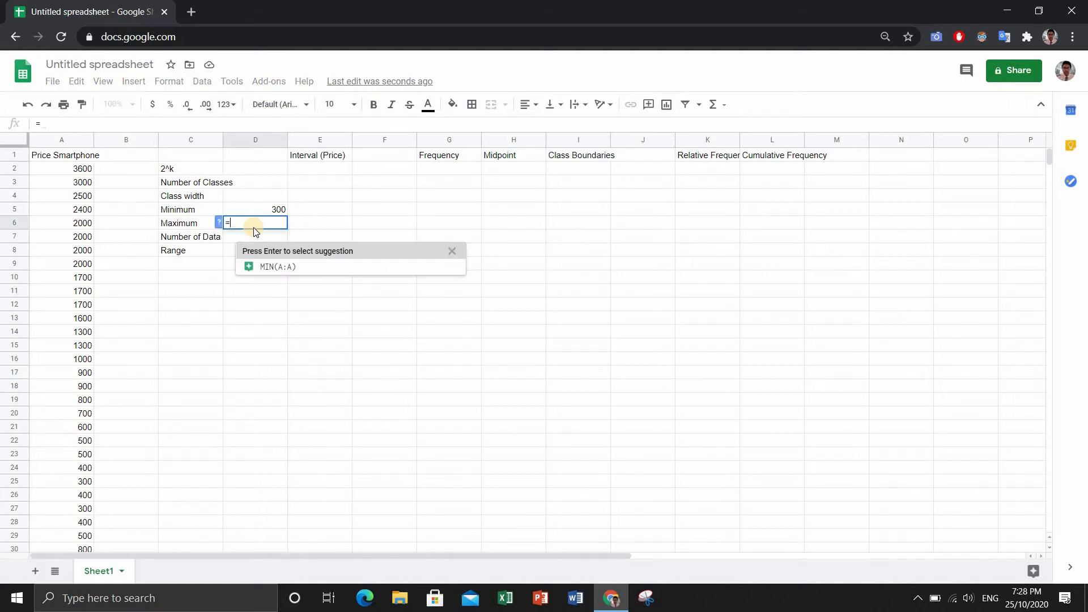
pyautogui.write('m')
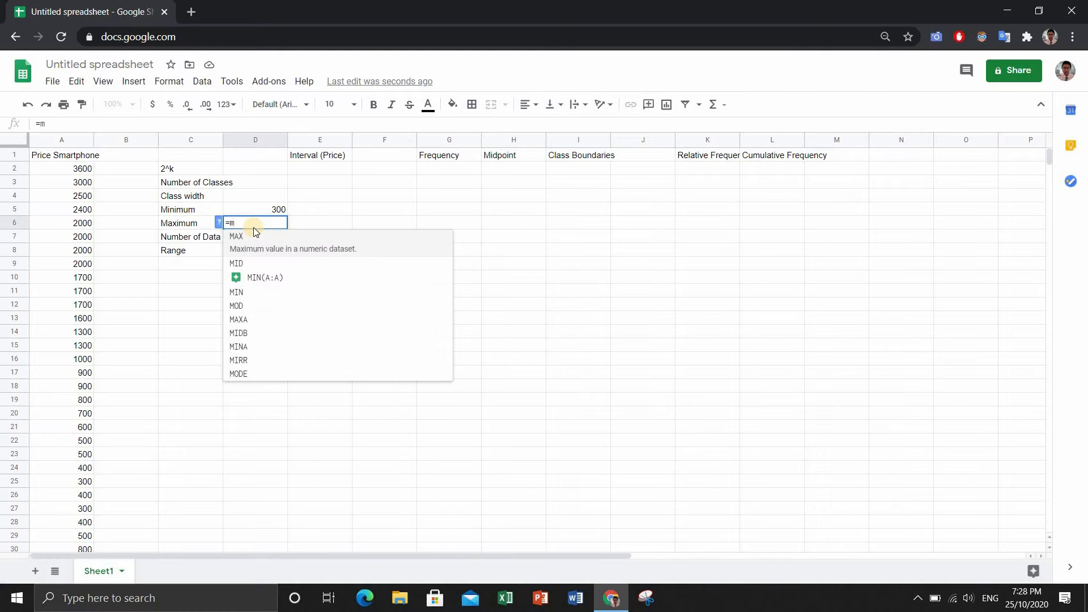
pyautogui.write('ax')
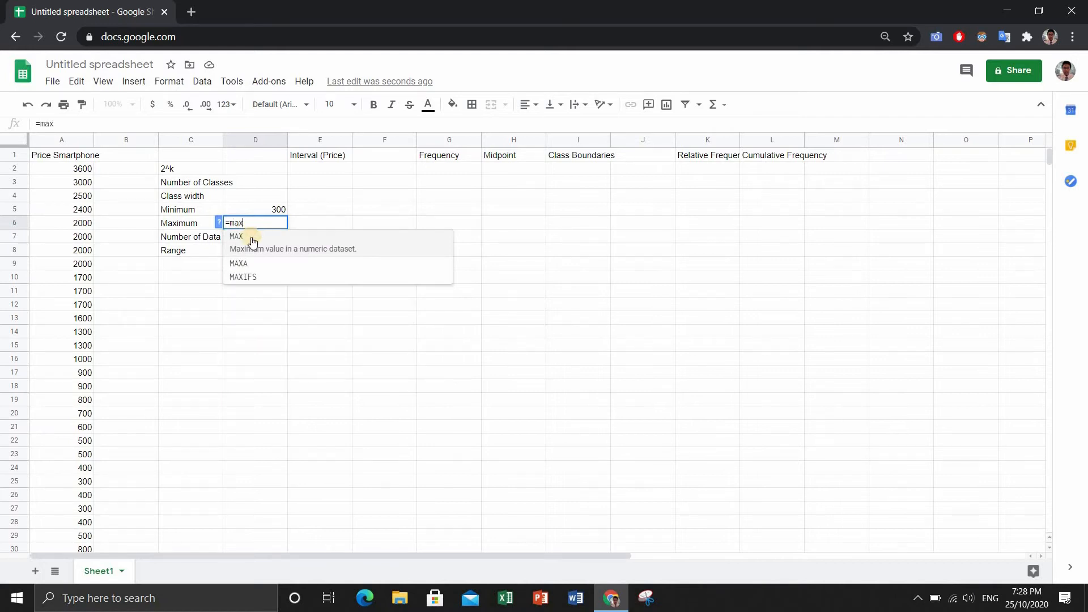
pyautogui.click(252, 242)
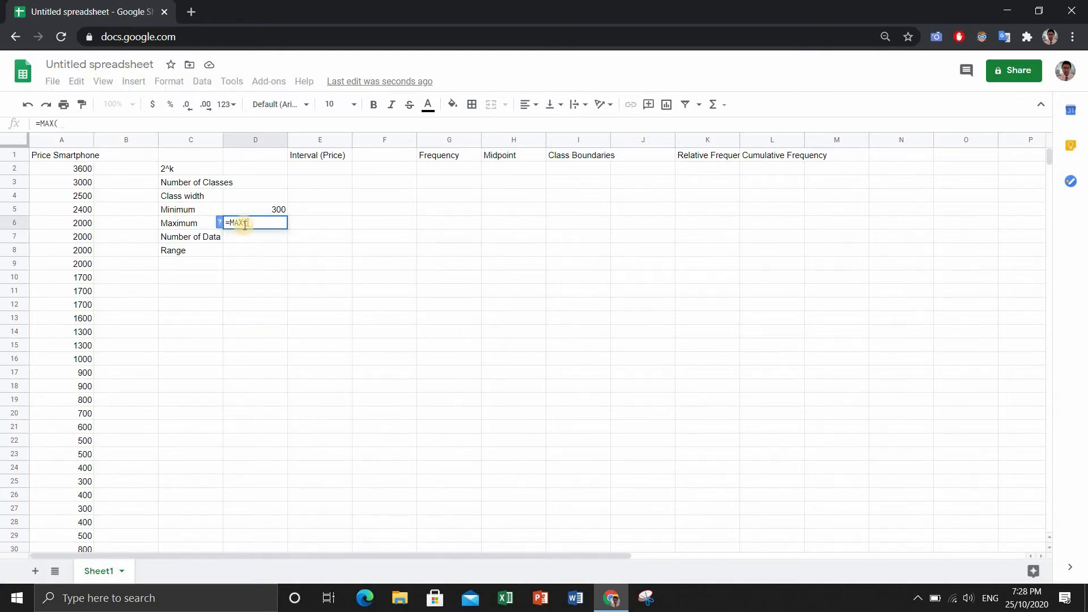
pyautogui.click(70, 139)
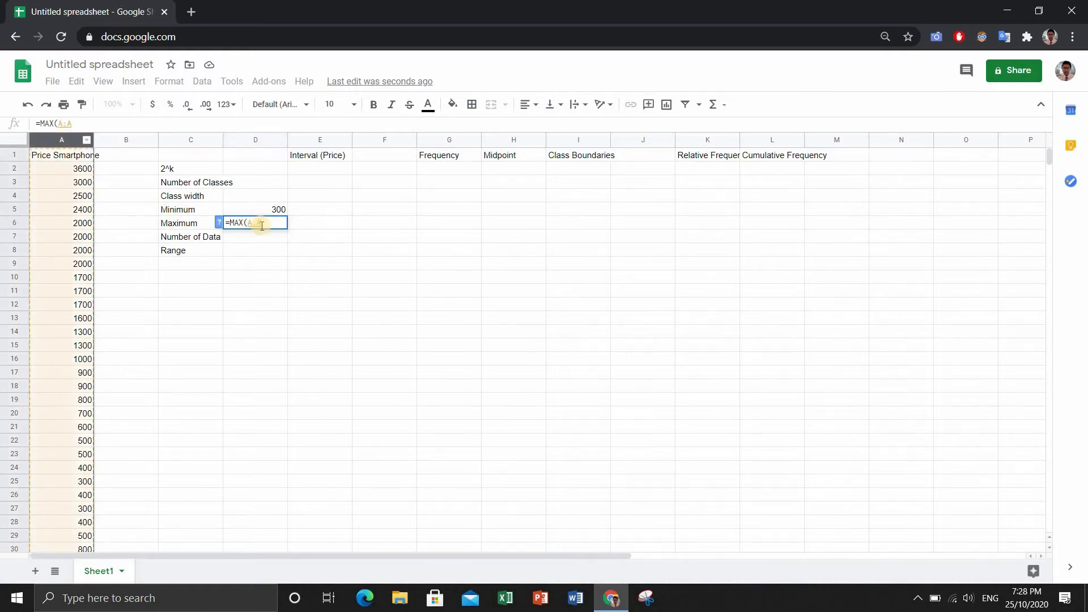
pyautogui.press('Return')
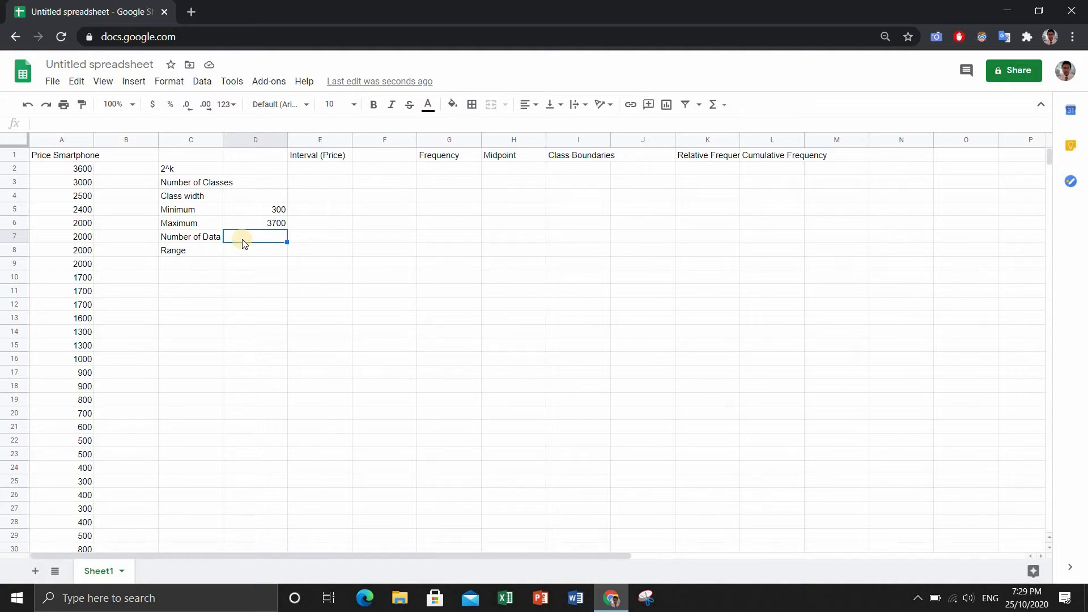
# Step: Calculate the Number of Data in cell D7 with a COUNT formula over the whole of column A
pyautogui.write('=')
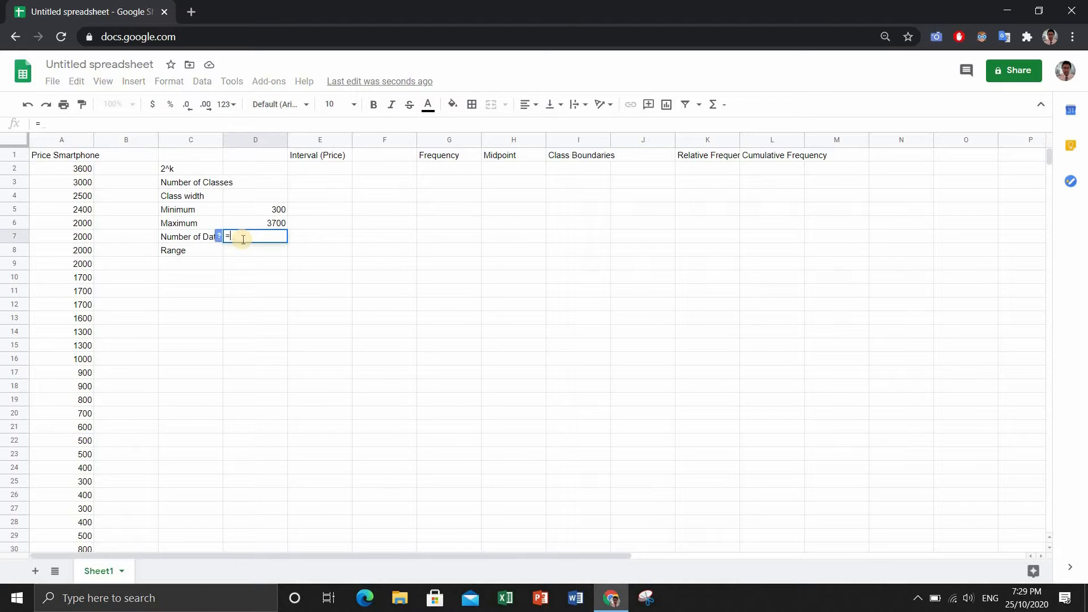
pyautogui.write('c')
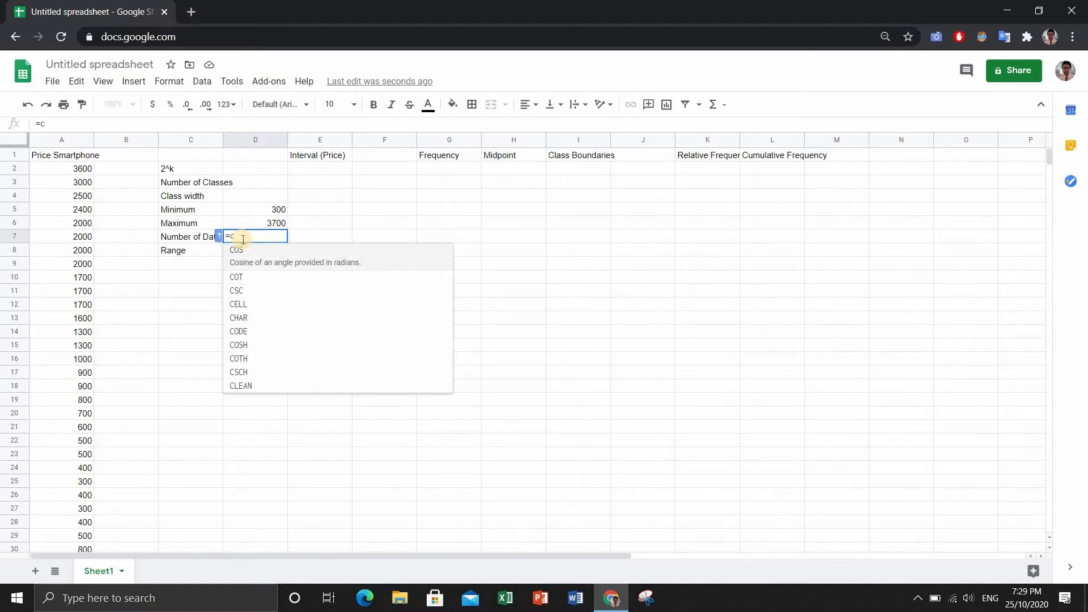
pyautogui.write('ou')
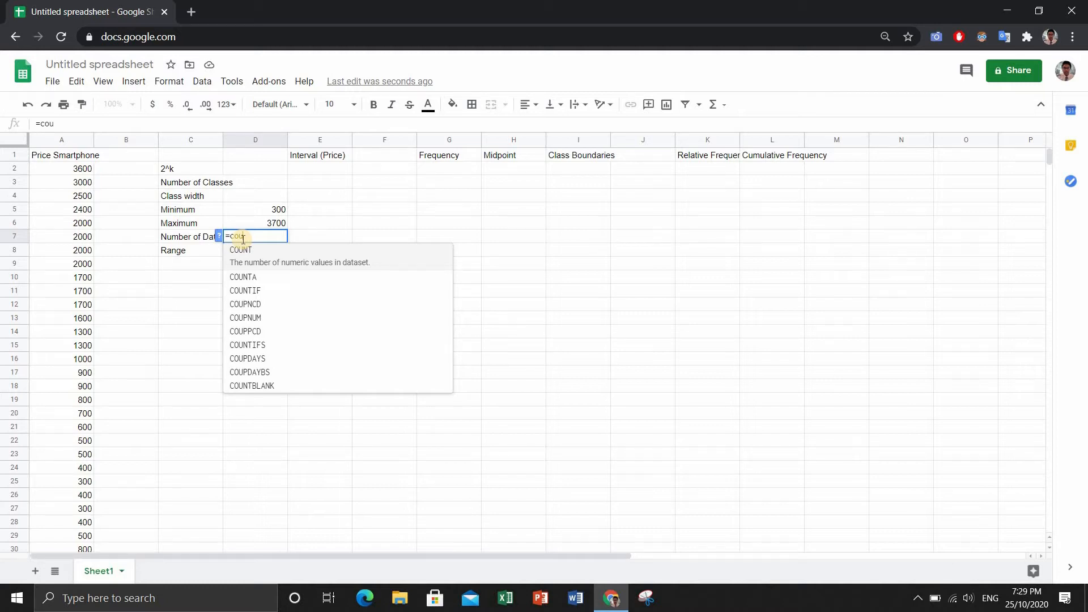
pyautogui.write('nt')
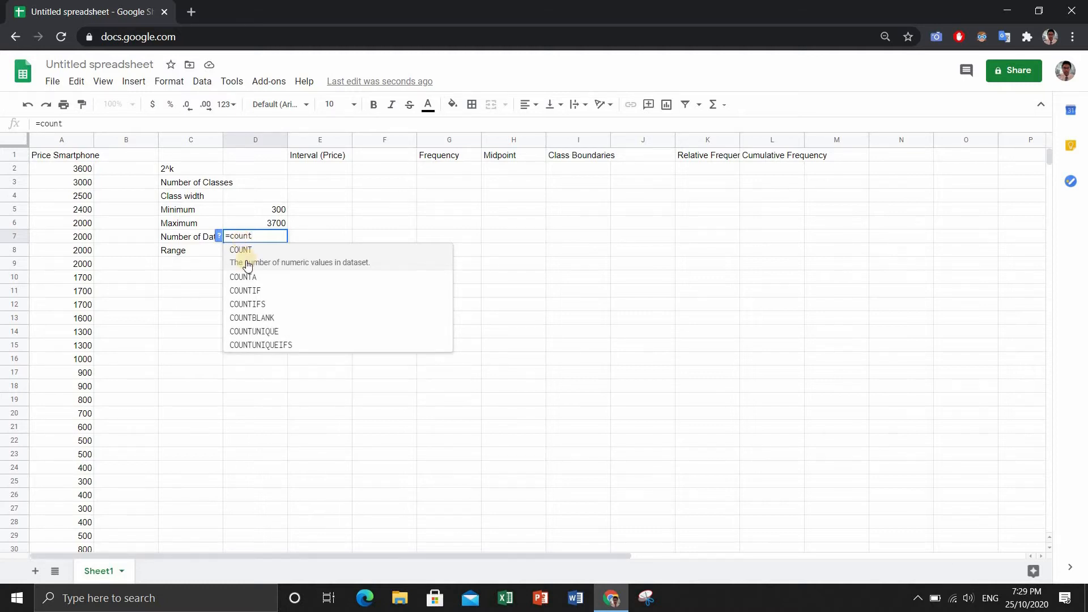
pyautogui.click(247, 264)
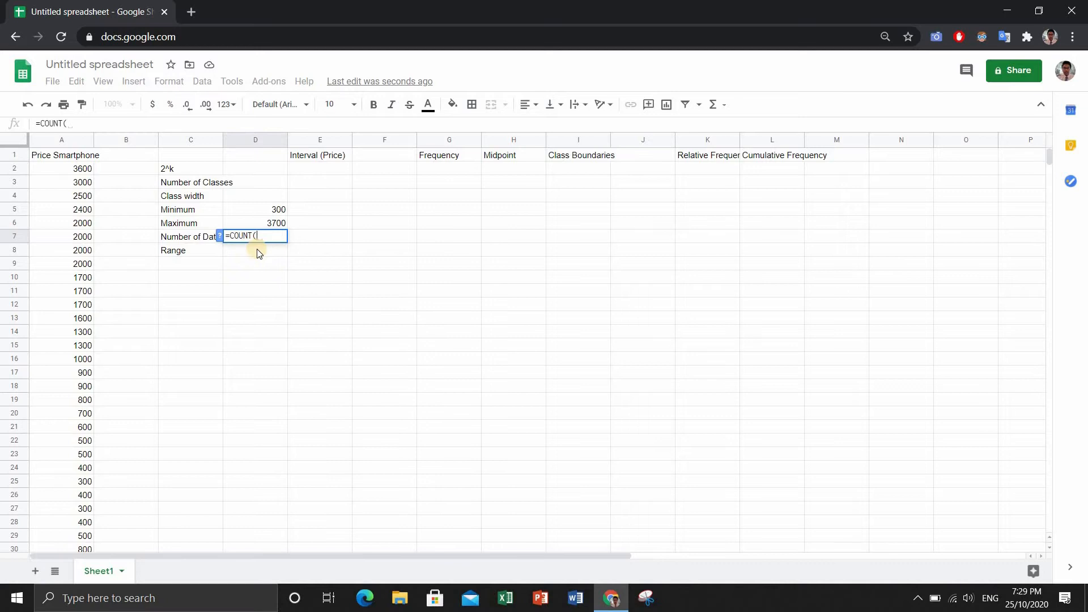
pyautogui.press('BackSpace')
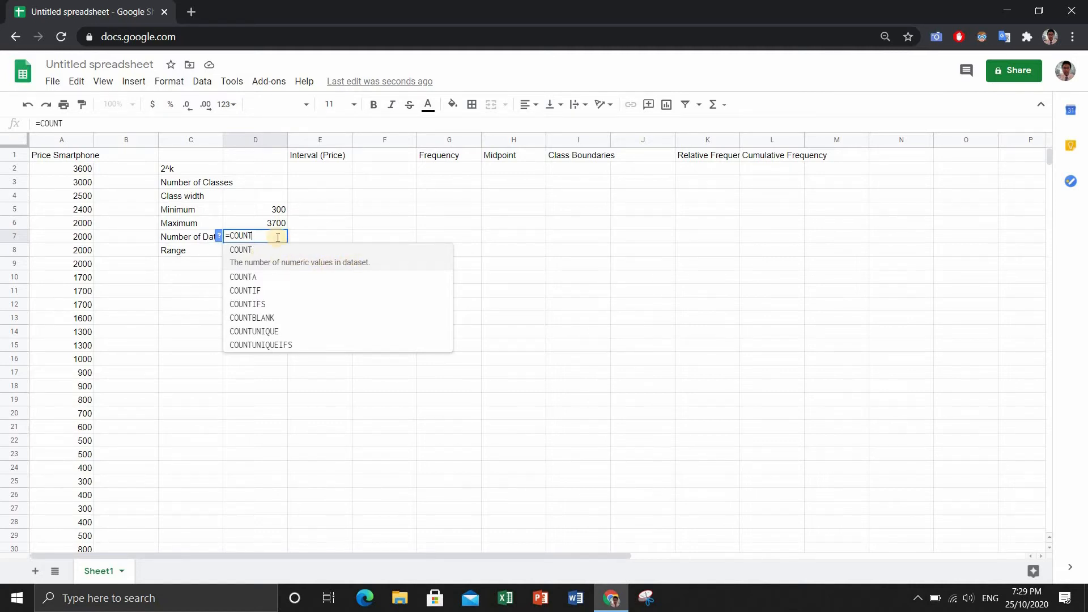
pyautogui.write('(')
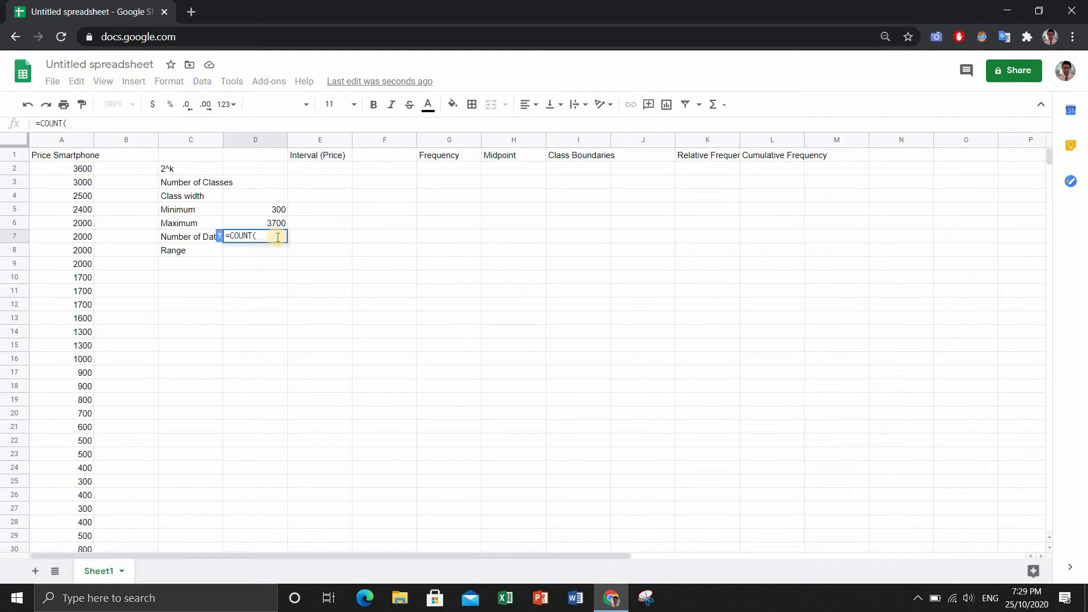
pyautogui.click(59, 140)
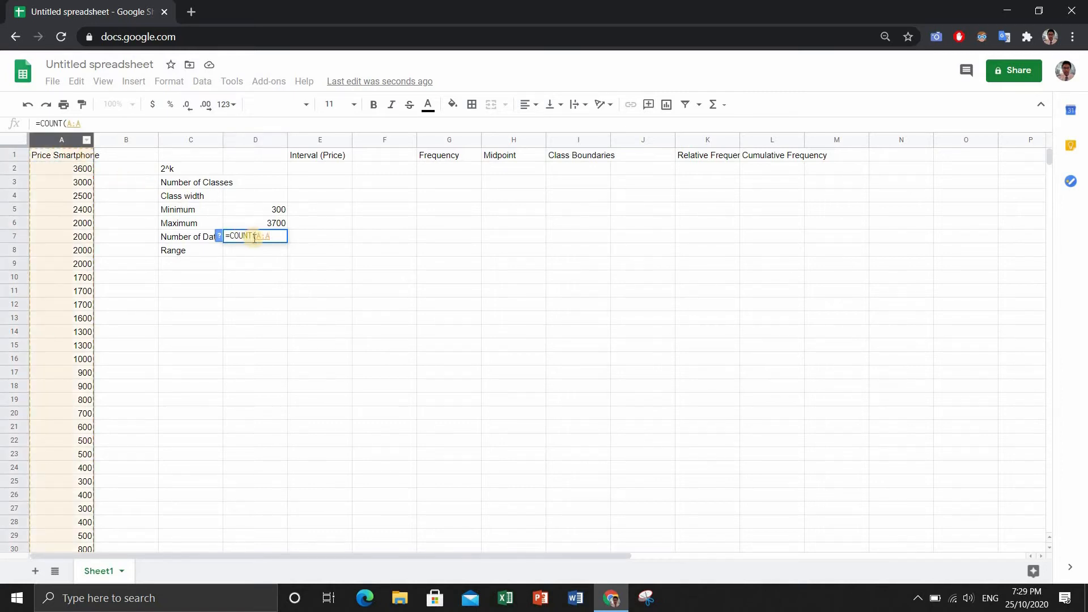
pyautogui.press('Return')
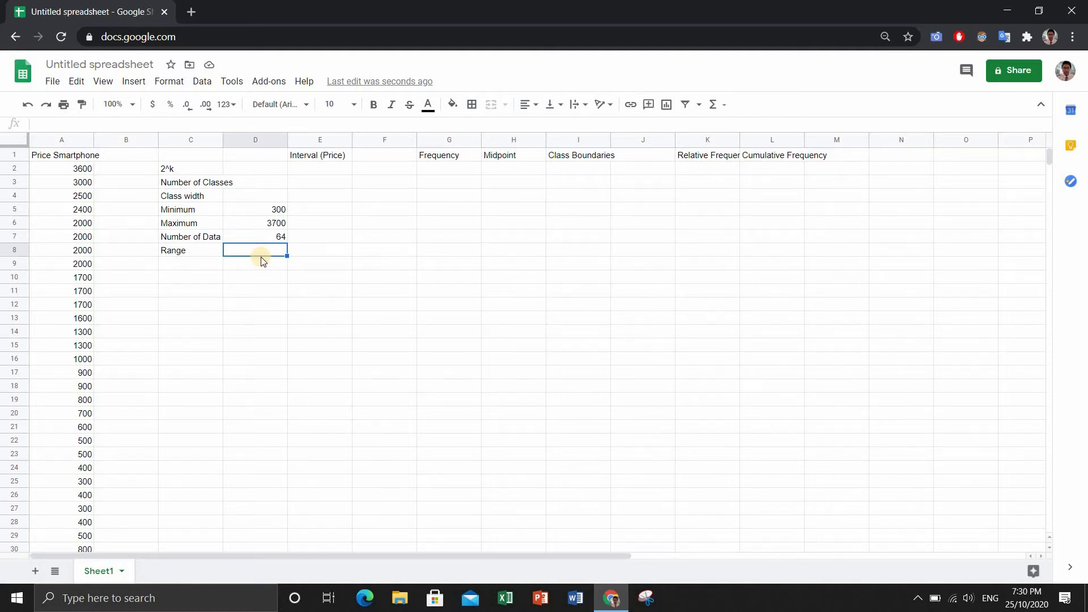
# Step: Calculate the Range in cell D8 as Maximum minus Minimum with the formula =D6-D5
pyautogui.write('=')
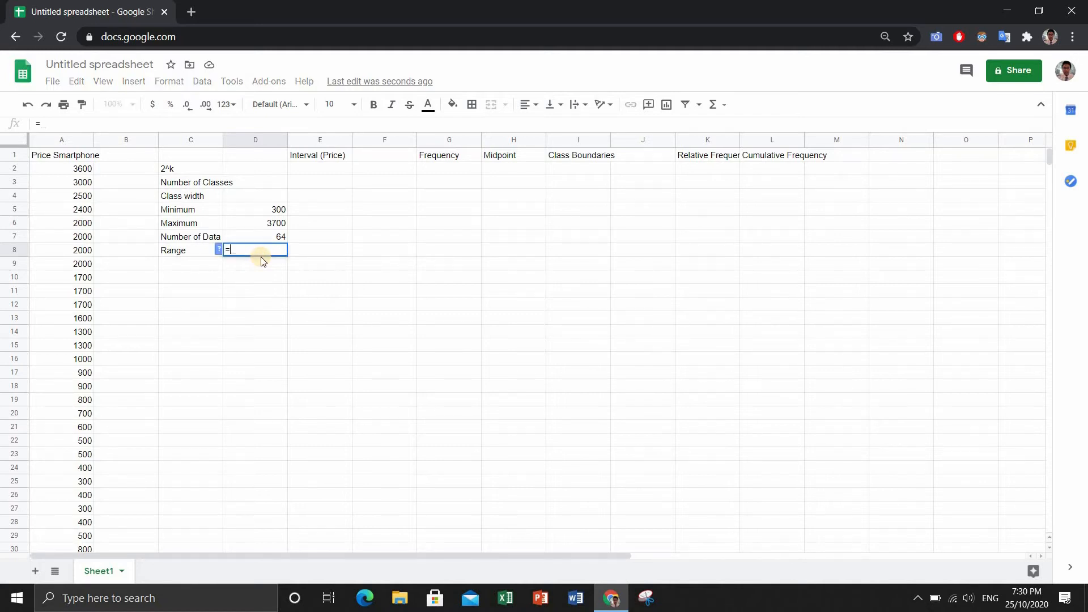
pyautogui.click(249, 223)
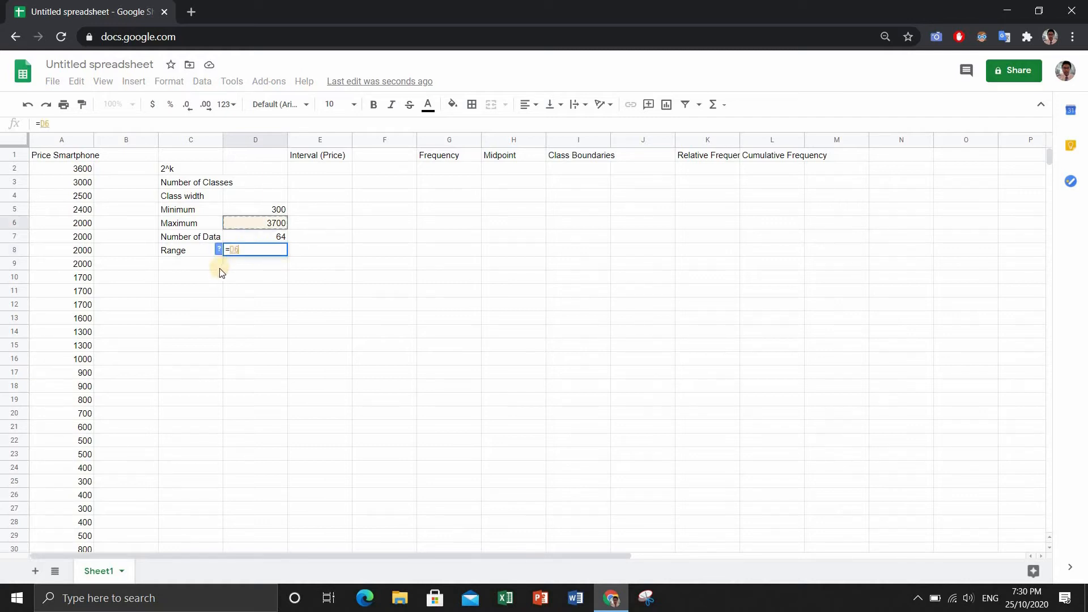
pyautogui.write('-')
pyautogui.click(264, 213)
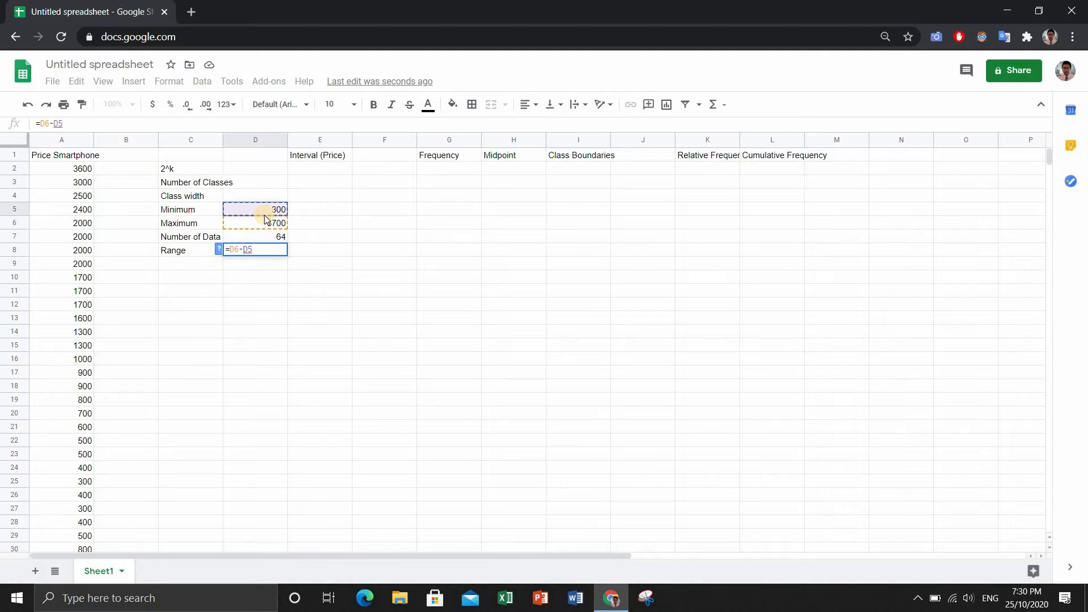
pyautogui.press('Return')
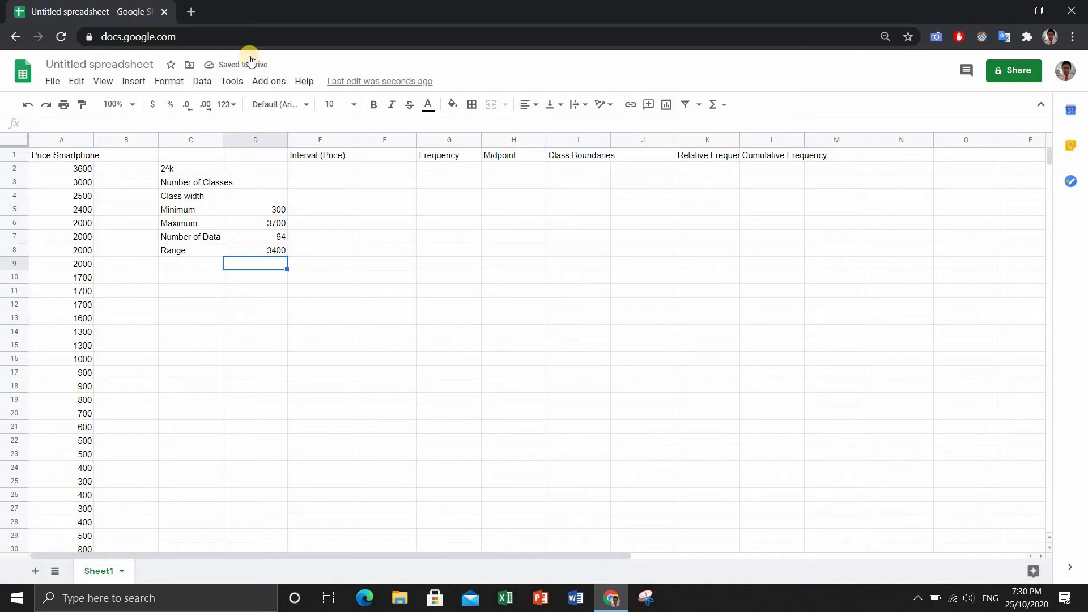
pyautogui.click(221, 181)
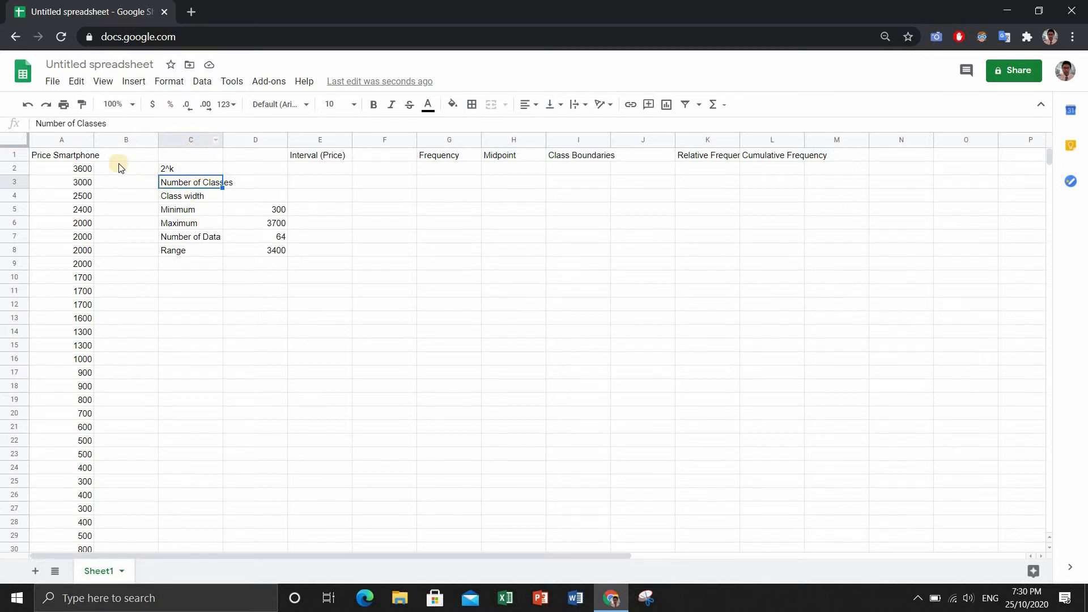
# Step: Wrap the text in cells A1, C3, I1, K1 and L1, which hold the long headings and the Number of Classes label
pyautogui.click(77, 157)
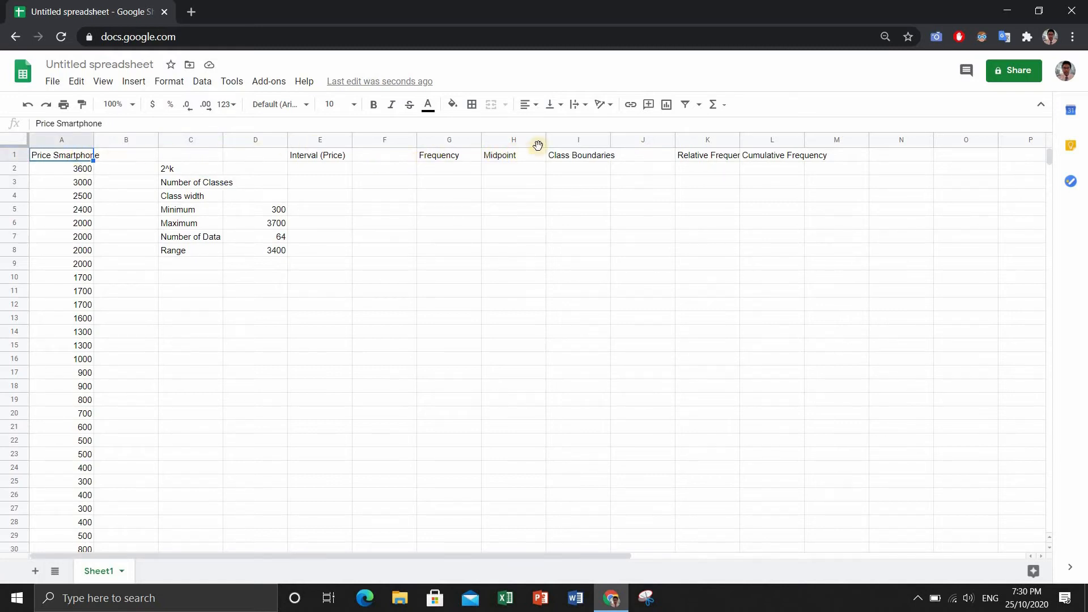
pyautogui.click(698, 156)
pyautogui.click(760, 156)
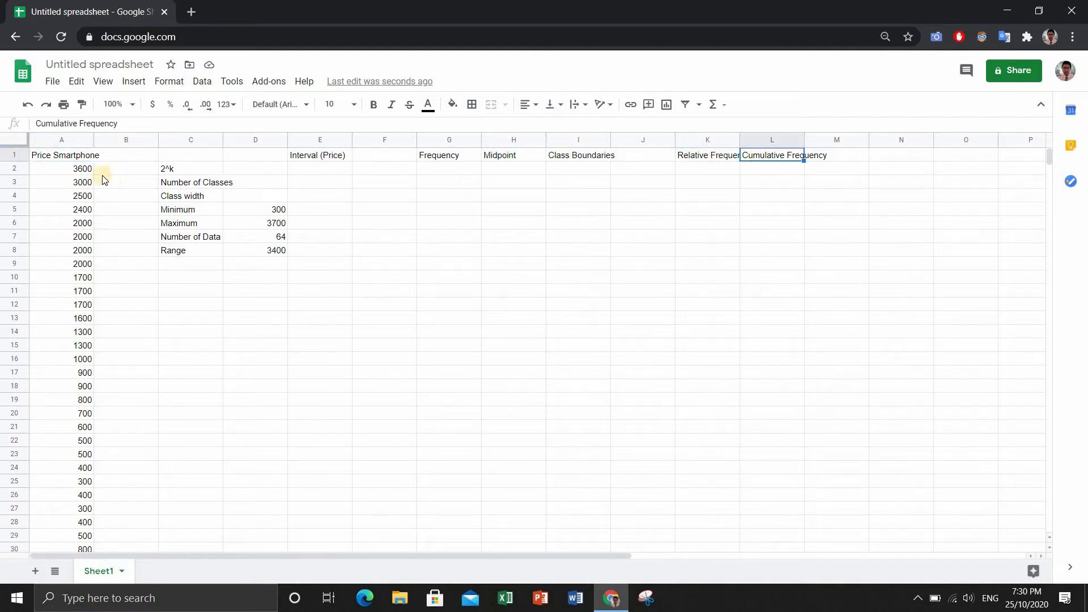
pyautogui.click(81, 156)
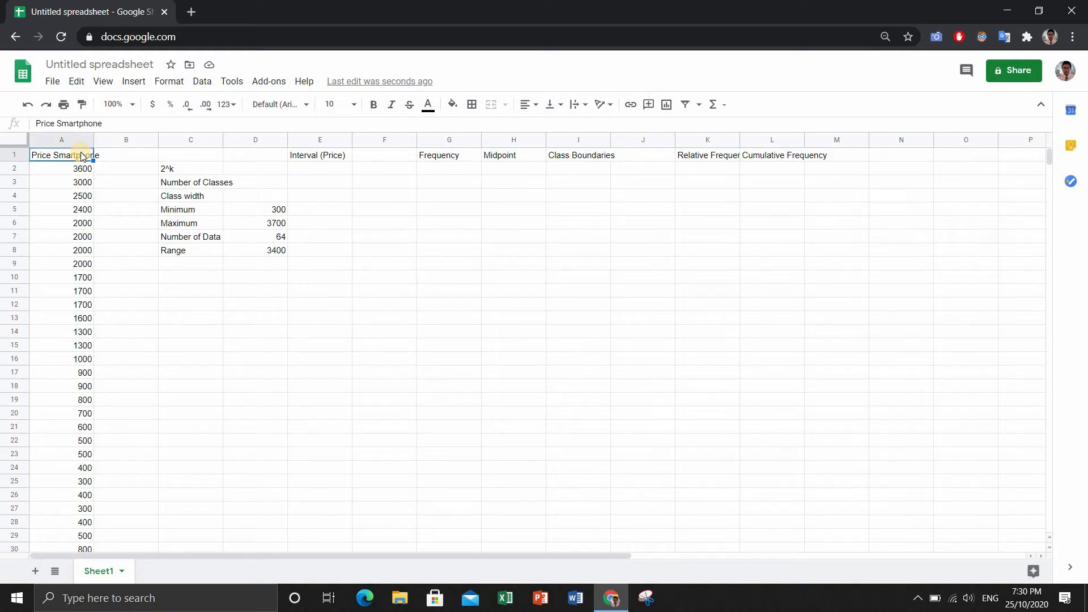
pyautogui.keyDown('ctrl'); pyautogui.click(170, 182); pyautogui.keyUp('ctrl')
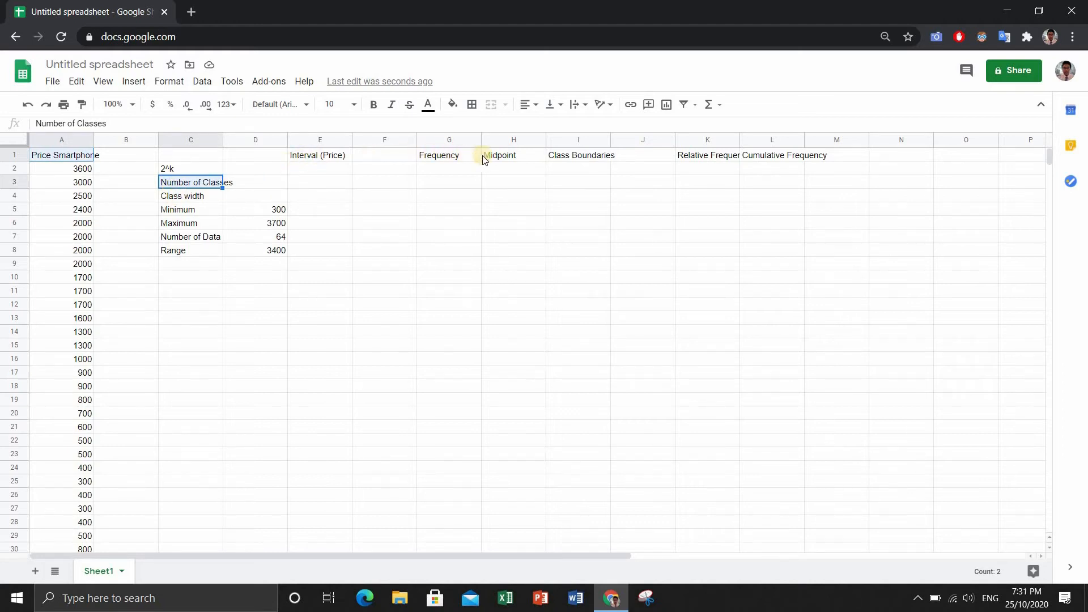
pyautogui.keyDown('ctrl'); pyautogui.click(572, 155); pyautogui.keyUp('ctrl')
pyautogui.keyDown('ctrl'); pyautogui.click(702, 161); pyautogui.keyUp('ctrl')
pyautogui.keyDown('ctrl'); pyautogui.click(768, 160); pyautogui.keyUp('ctrl')
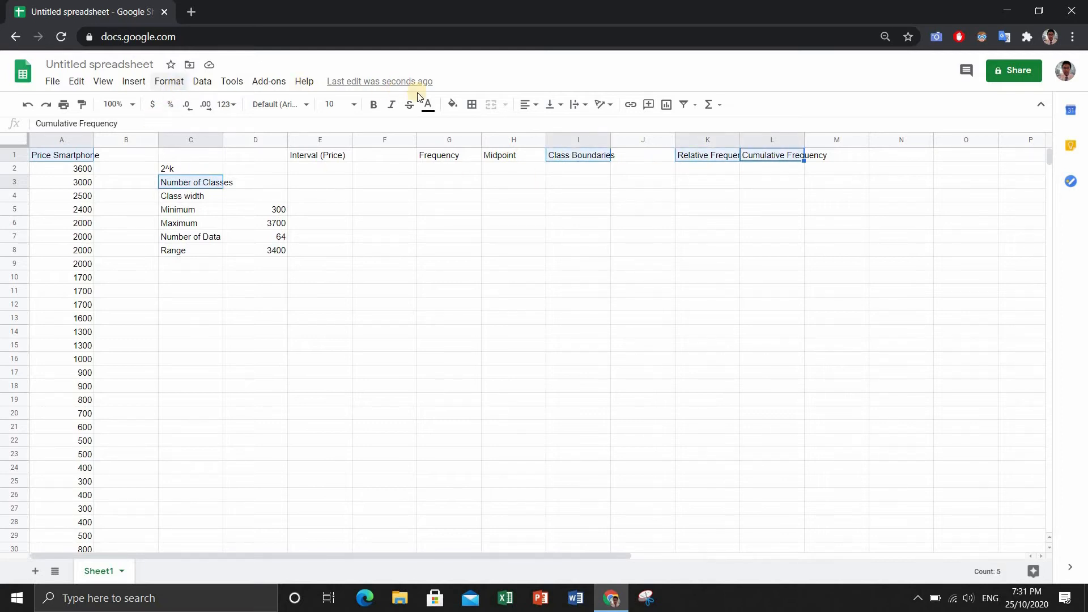
pyautogui.click(584, 105)
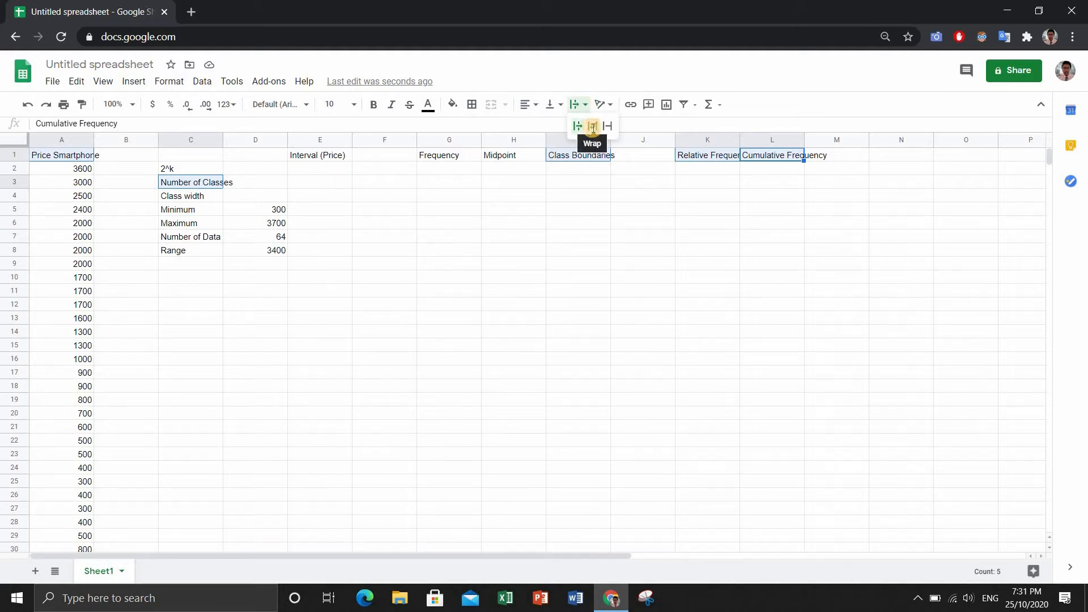
pyautogui.click(593, 129)
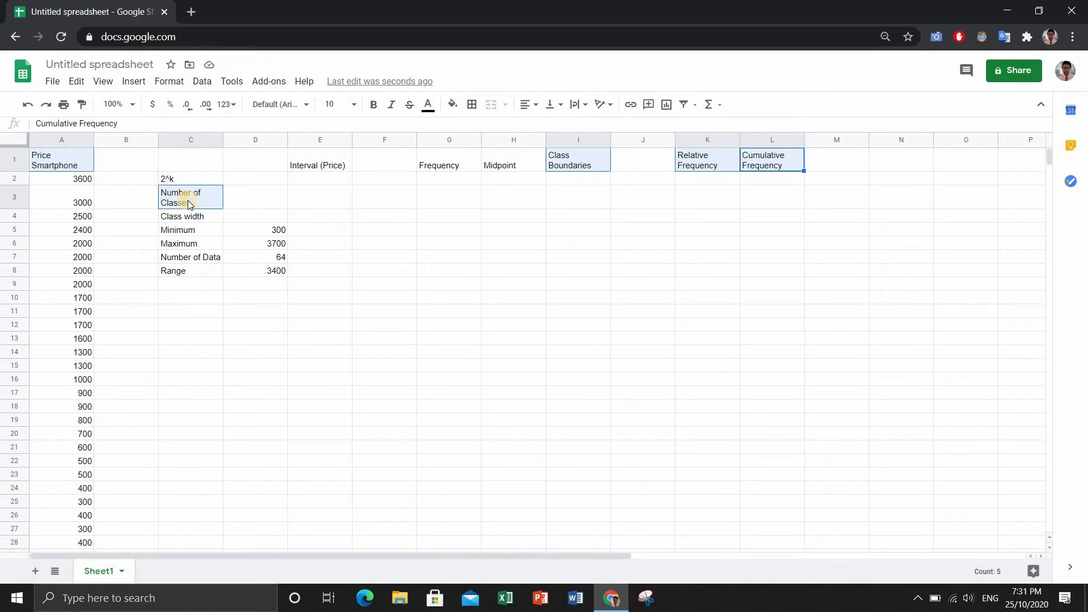
# Step: Calculate 2^k in cell D2 with the formula =2^D3, referencing the Number of Classes cell
pyautogui.click(241, 199)
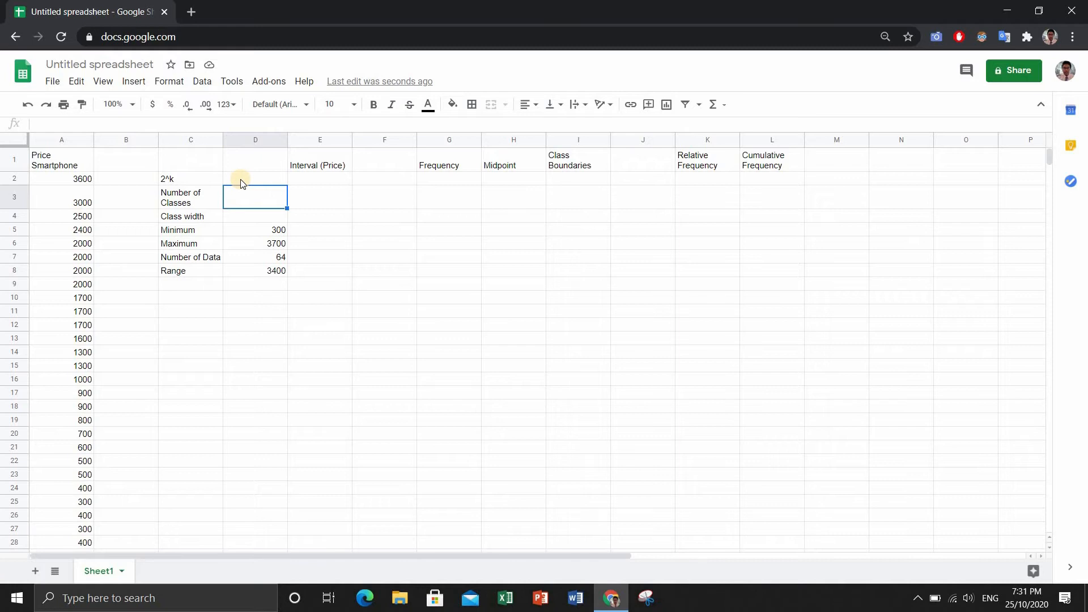
pyautogui.click(264, 257)
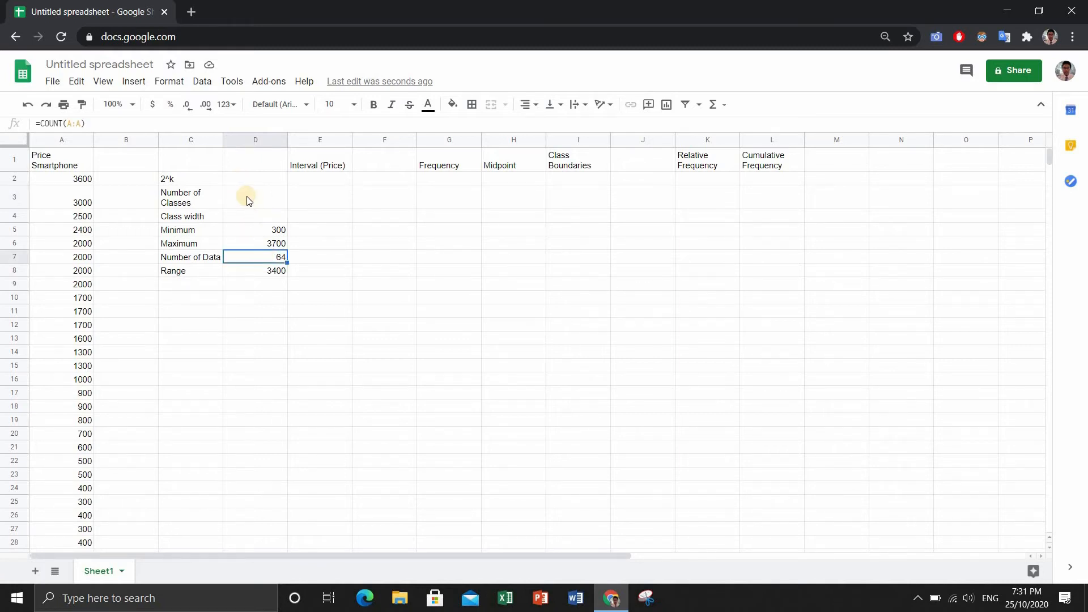
pyautogui.click(244, 179)
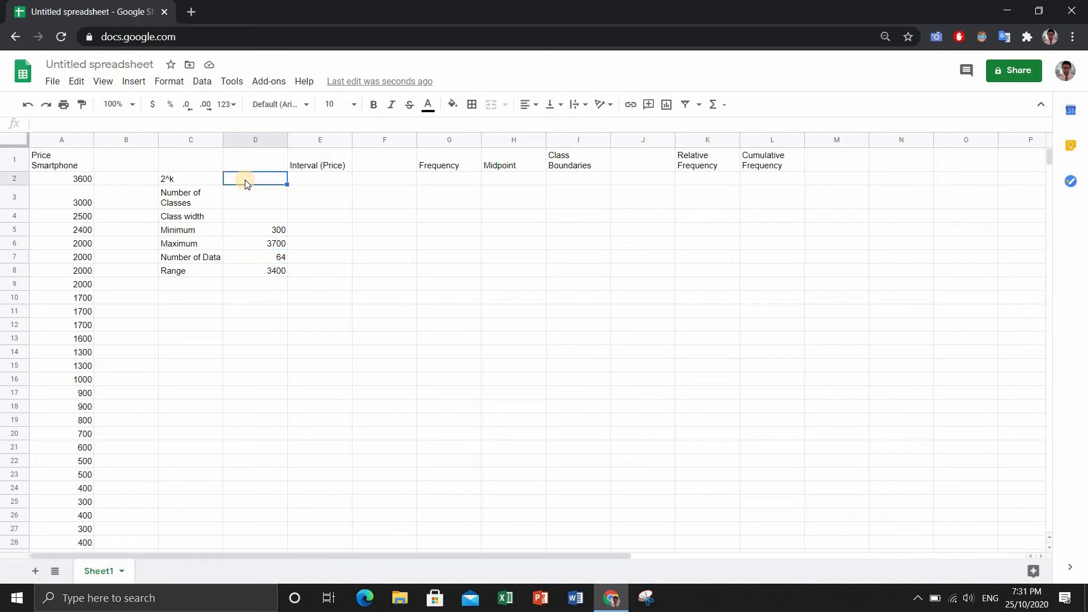
pyautogui.write('=')
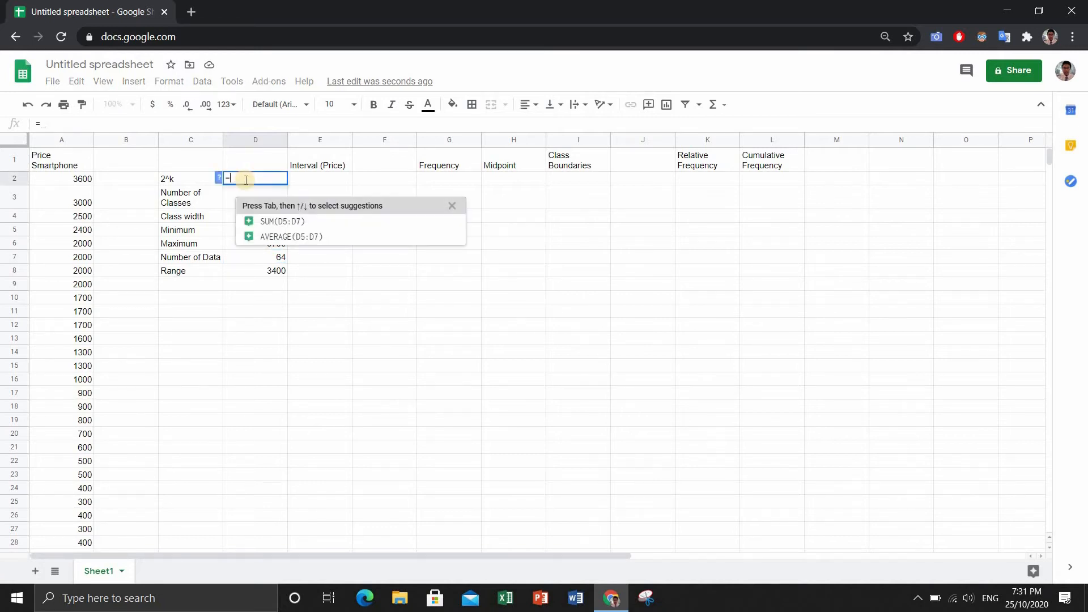
pyautogui.write('2')
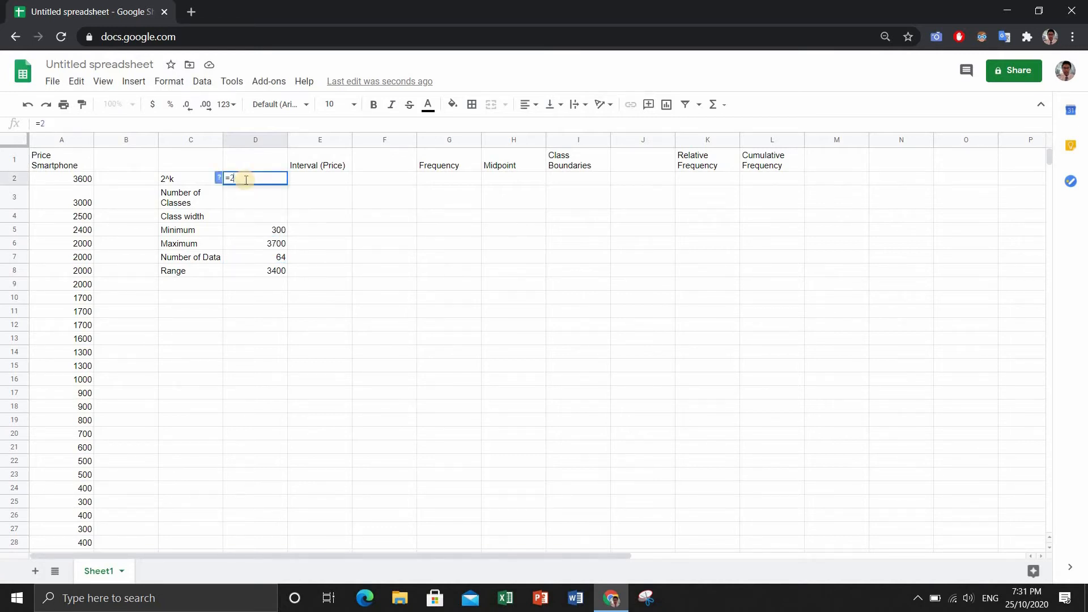
pyautogui.write('^')
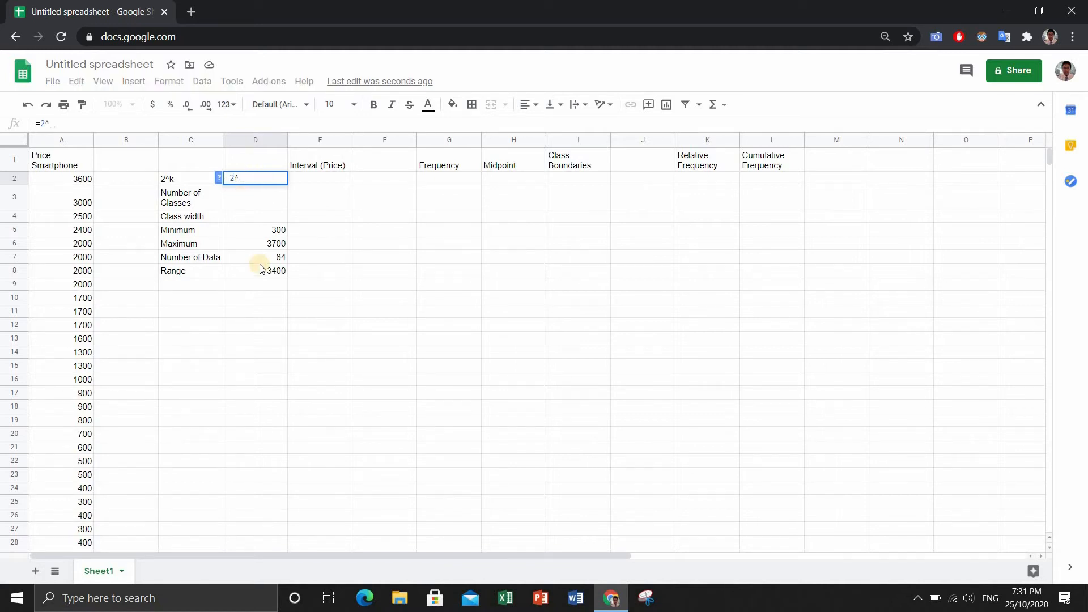
pyautogui.click(249, 205)
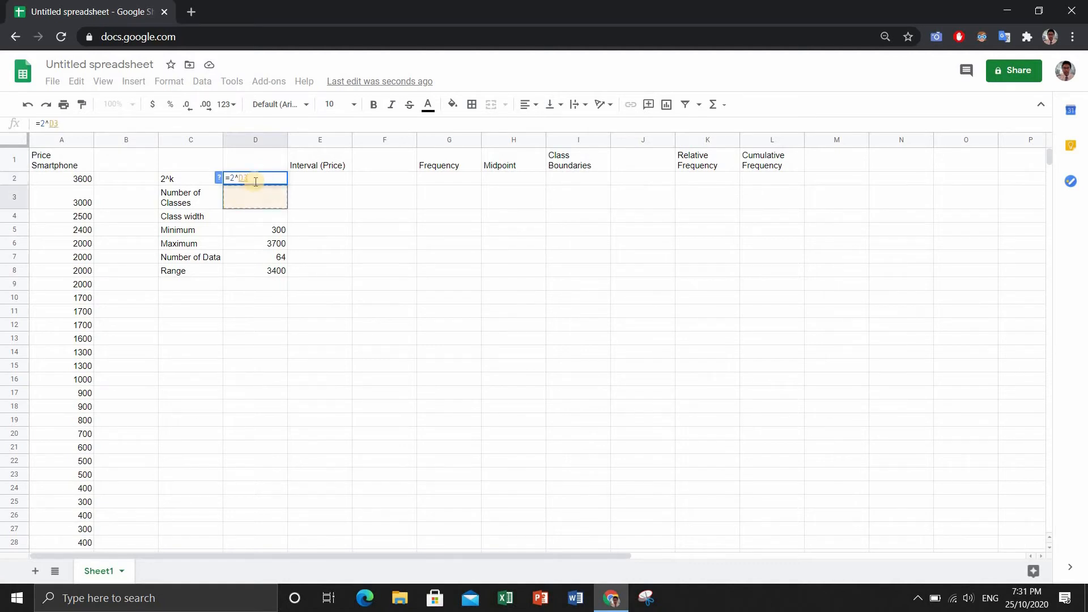
pyautogui.press('Return')
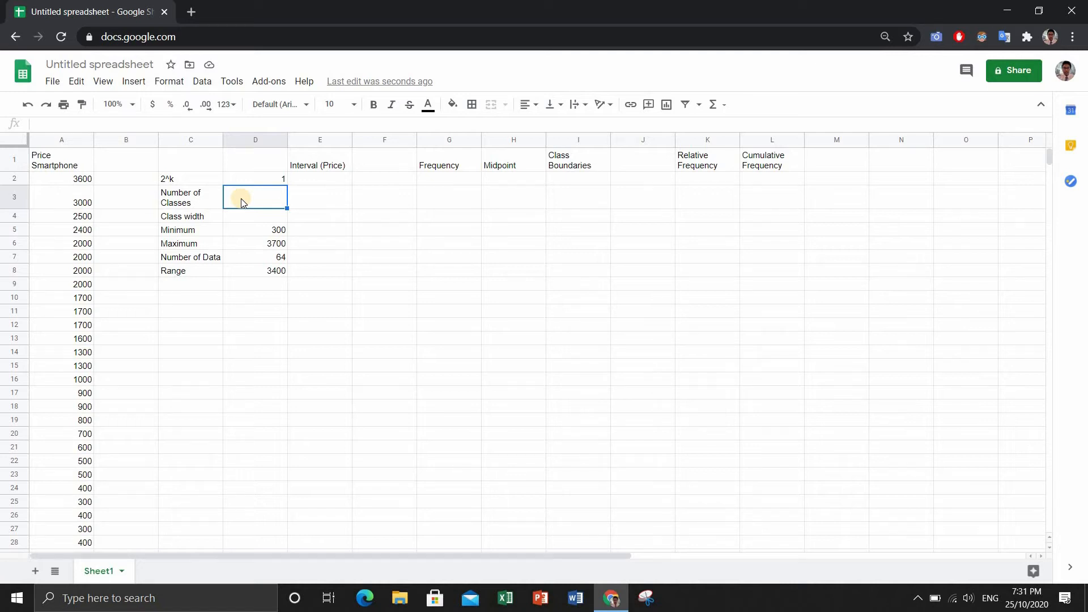
# Step: Try 6 as the Number of Classes in cell D3 and replace it with 7
pyautogui.write('6')
pyautogui.press('Return')
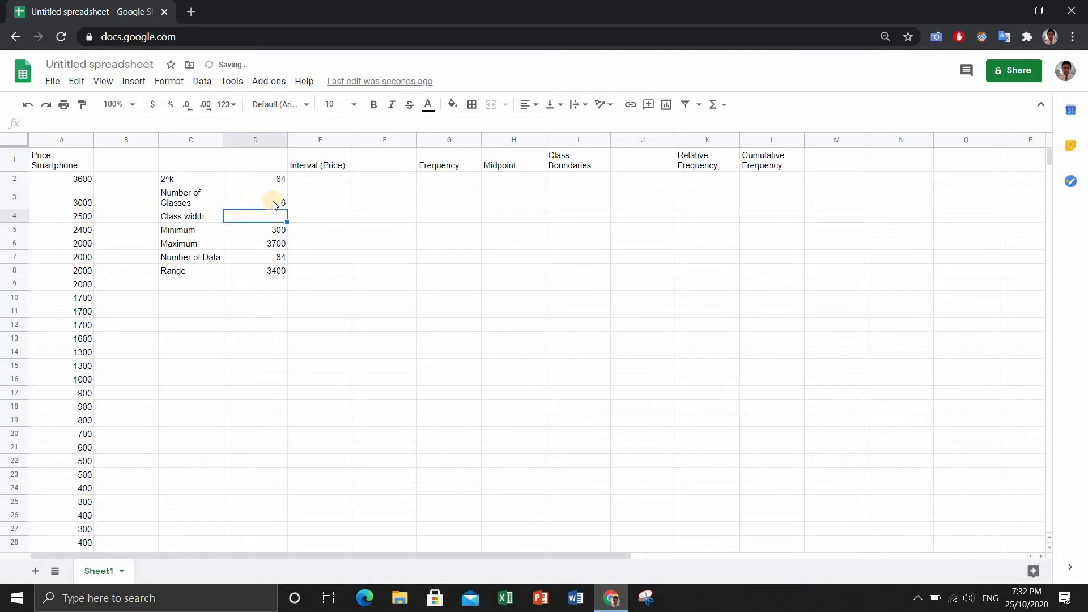
pyautogui.press('Up')
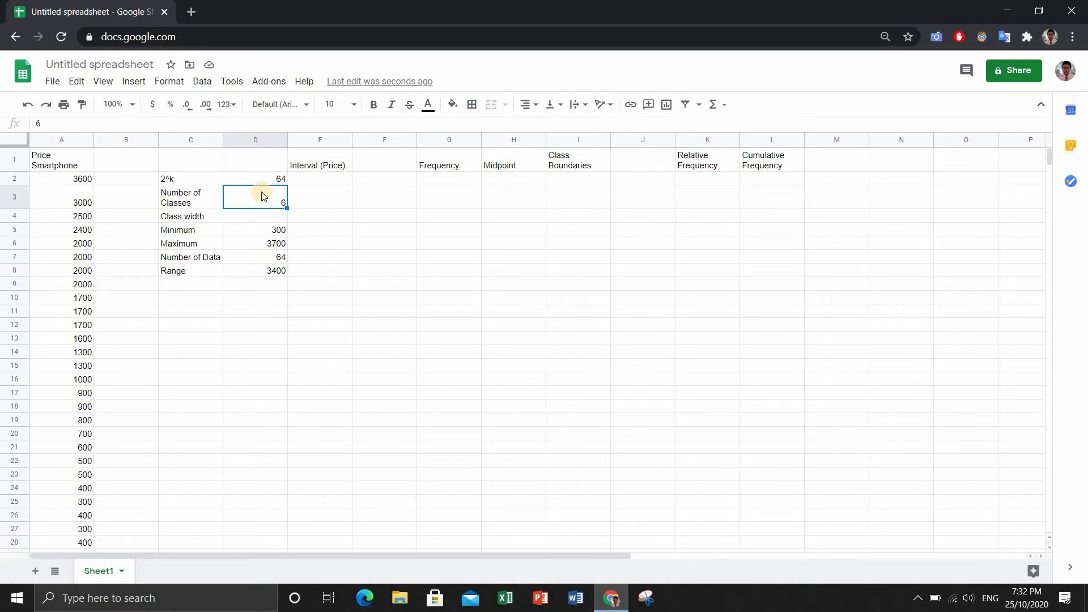
pyautogui.write('7')
pyautogui.press('Return')
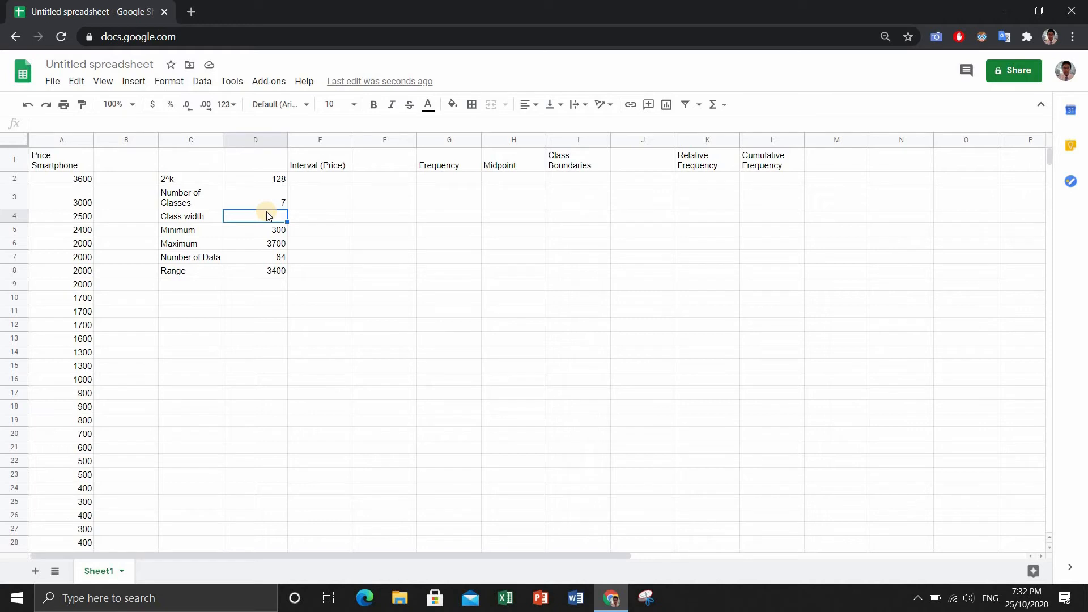
# Step: Calculate the Class width in cell D4 as Range divided by Number of Classes with the formula =D8/D3
pyautogui.write('=')
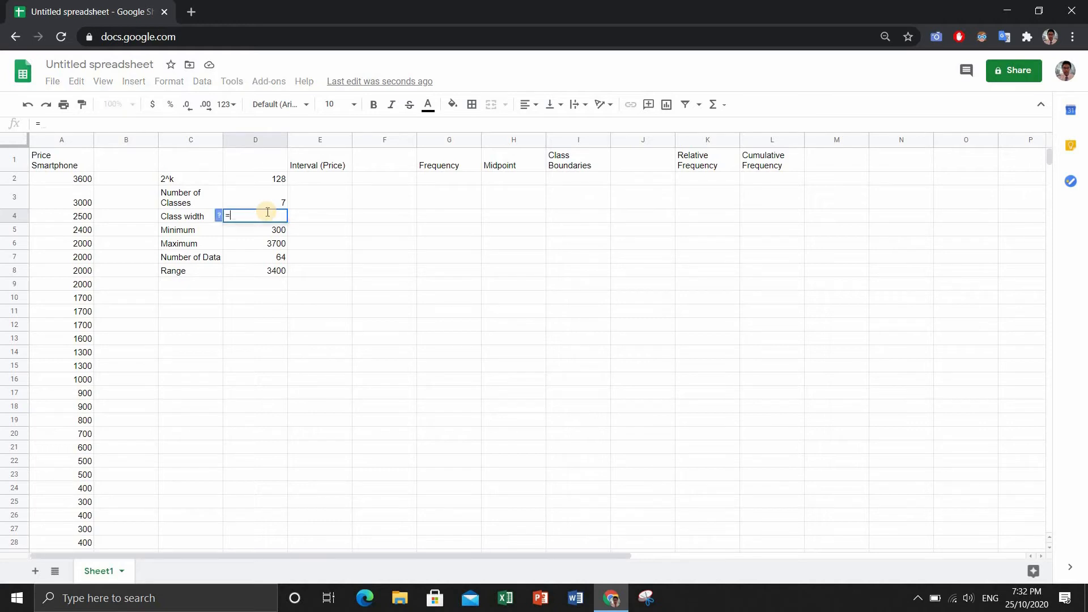
pyautogui.click(269, 274)
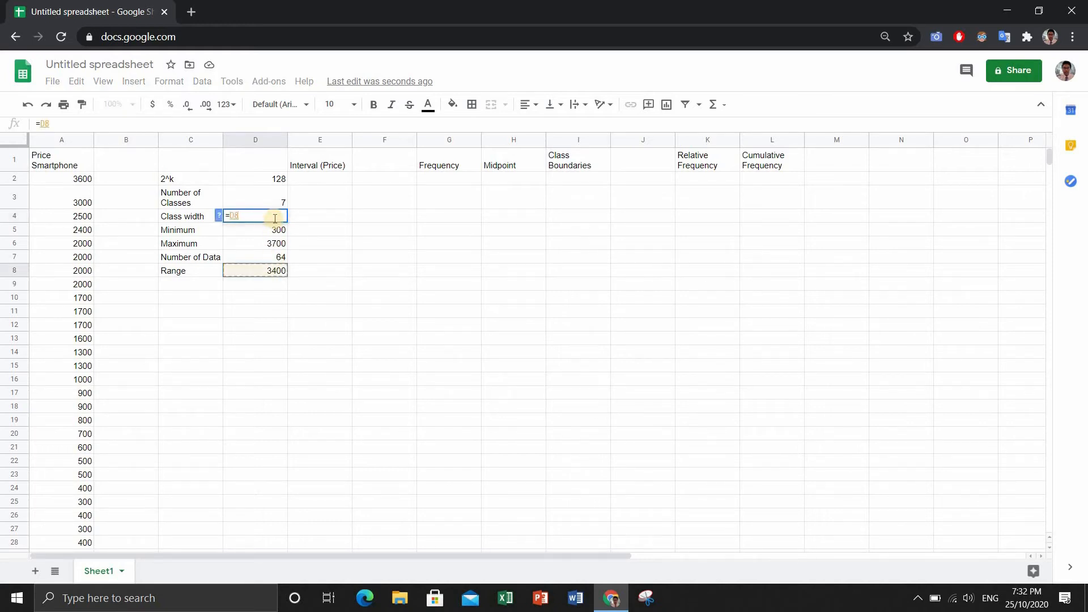
pyautogui.write('/')
pyautogui.click(274, 197)
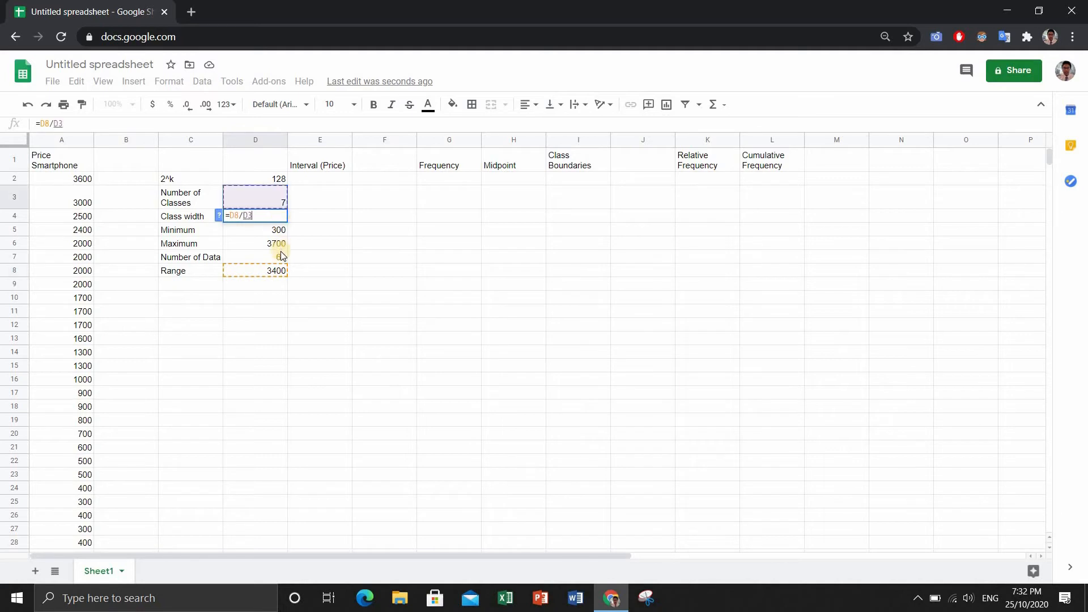
pyautogui.press('Return')
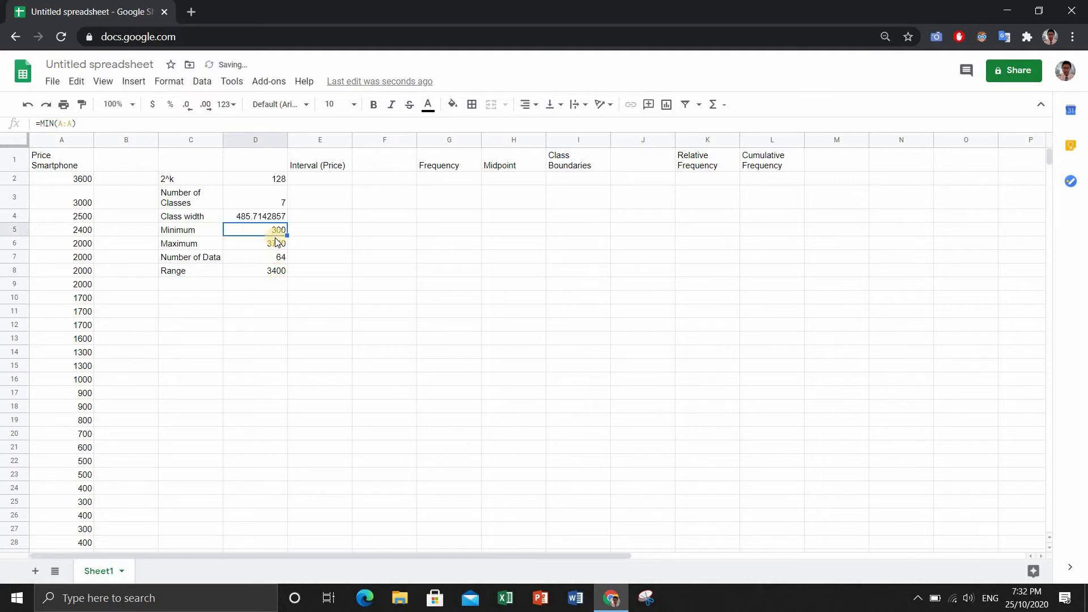
# Step: Add the label "class width" in cell C9, below the Range label
pyautogui.click(187, 287)
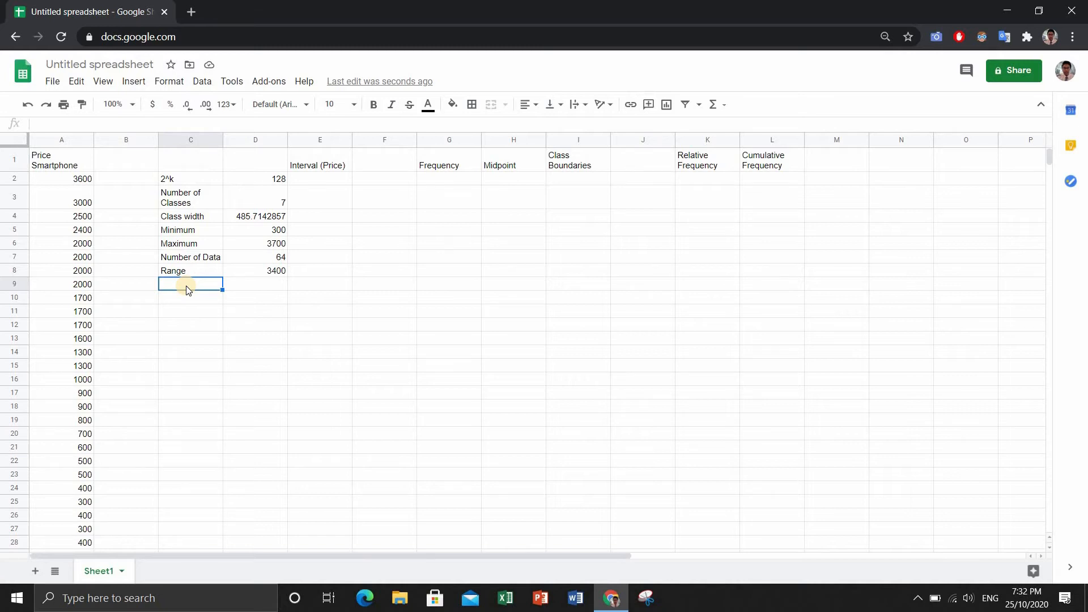
pyautogui.write('number data')
pyautogui.press('BackSpace')
pyautogui.press('BackSpace')
pyautogui.press('BackSpace')
pyautogui.press('BackSpace')
pyautogui.press('BackSpace')
pyautogui.press('BackSpace')
pyautogui.press('BackSpace')
pyautogui.press('BackSpace')
pyautogui.press('BackSpace')
pyautogui.press('BackSpace')
pyautogui.press('BackSpace')
pyautogui.write('class width')
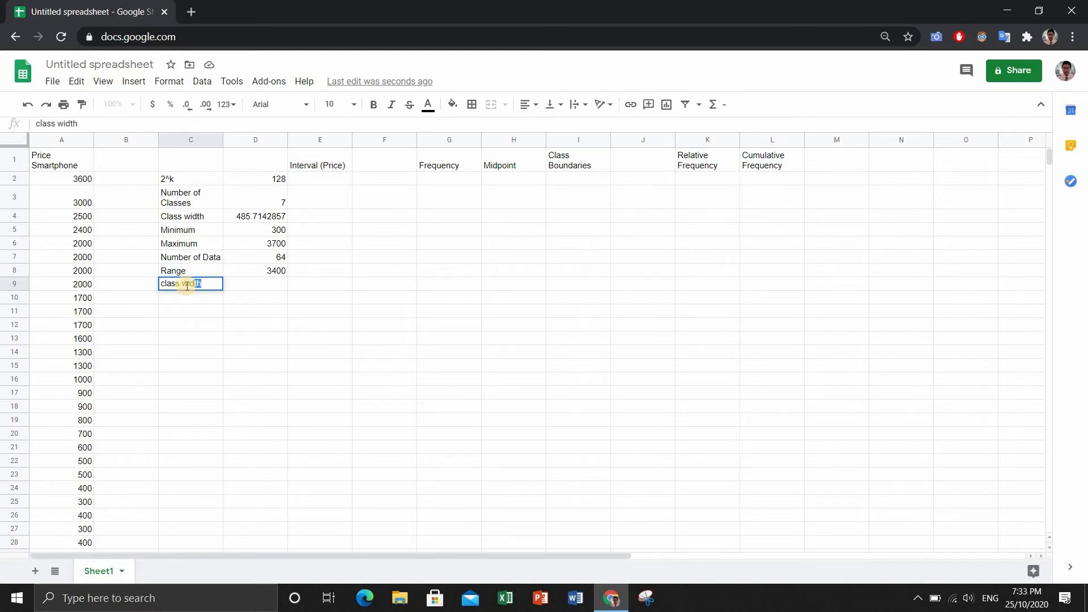
pyautogui.press('Return')
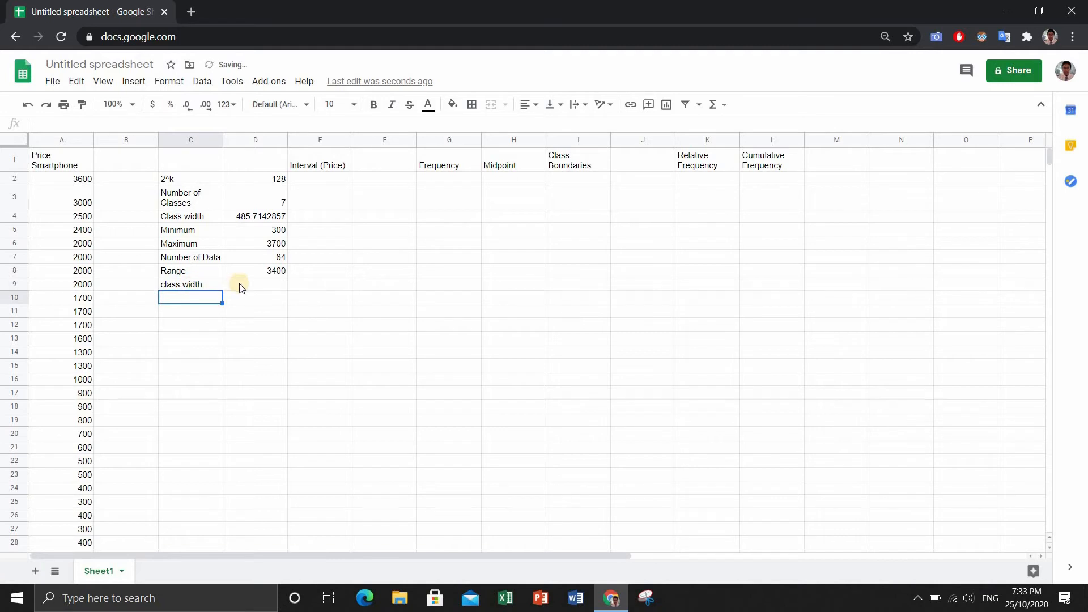
# Step: Round up the calculated class width in cell D9 with a ROUNDUP formula on D4
pyautogui.press('Up')
pyautogui.press('Right')
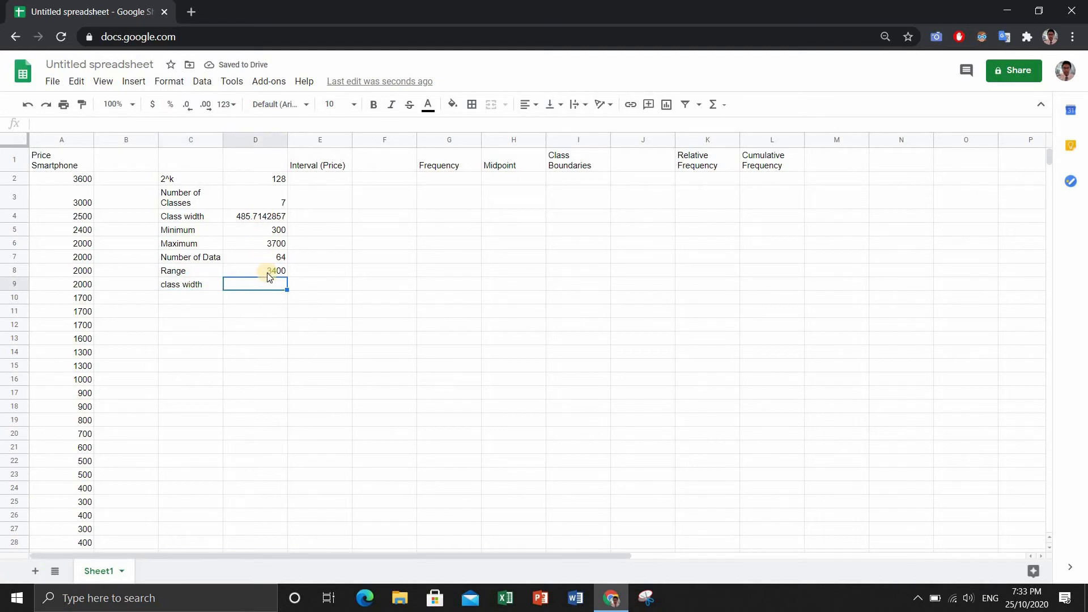
pyautogui.write('=')
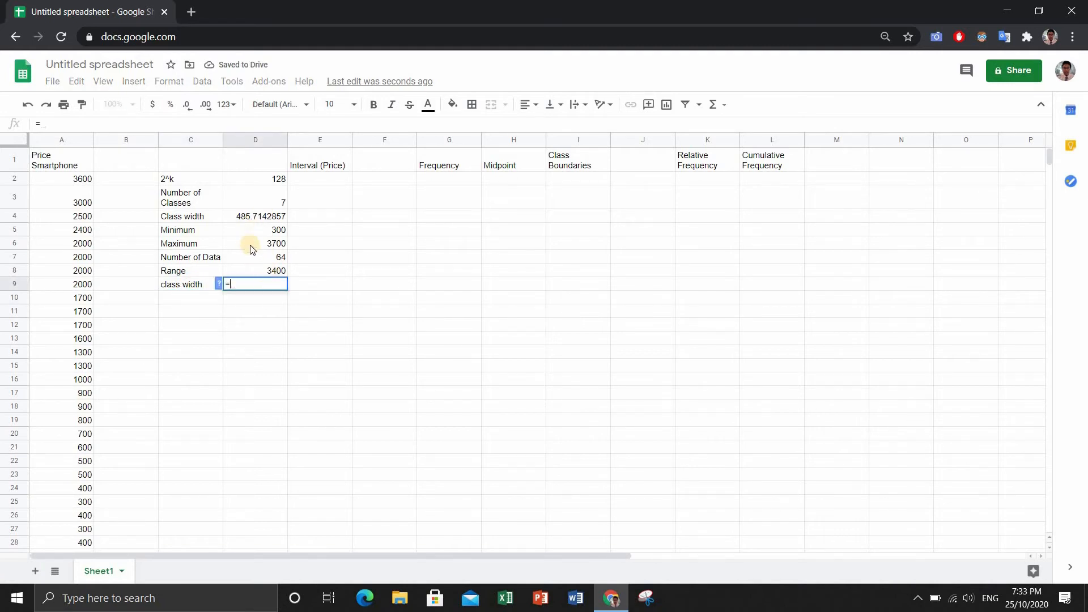
pyautogui.write('roun')
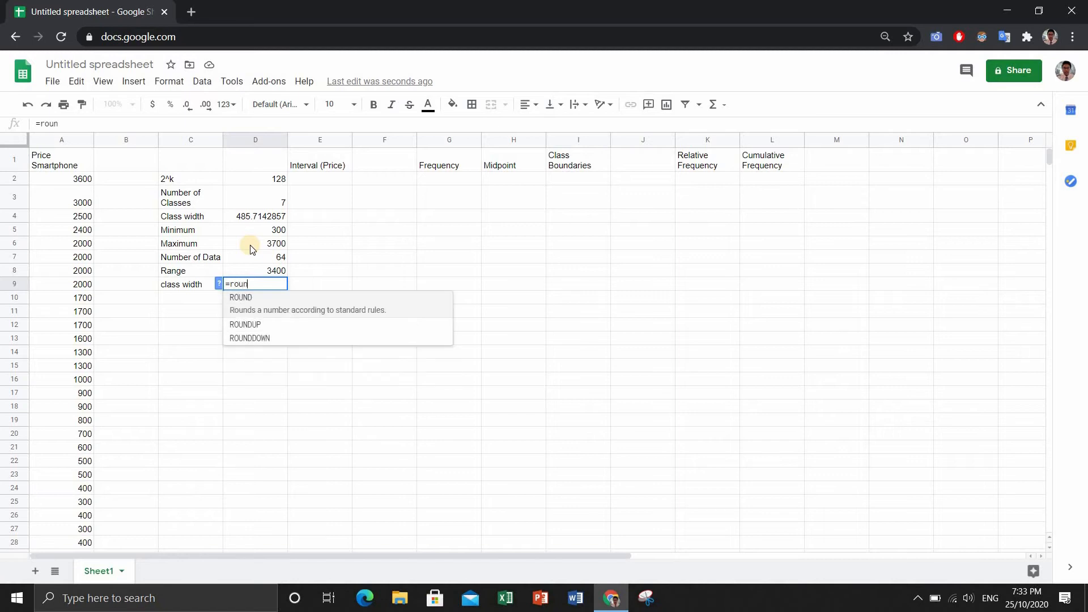
pyautogui.click(281, 324)
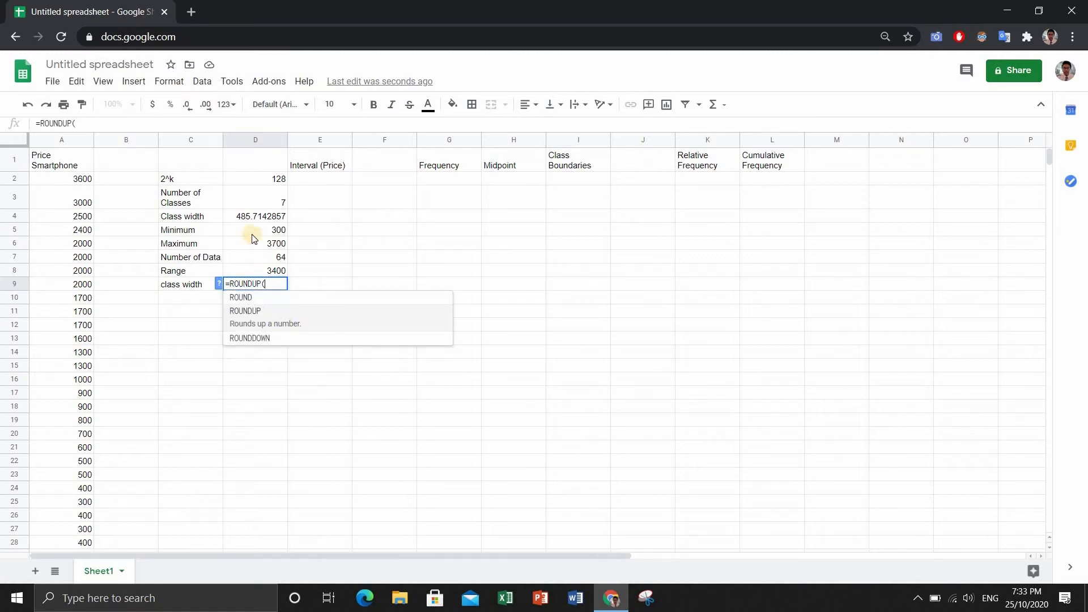
pyautogui.click(254, 218)
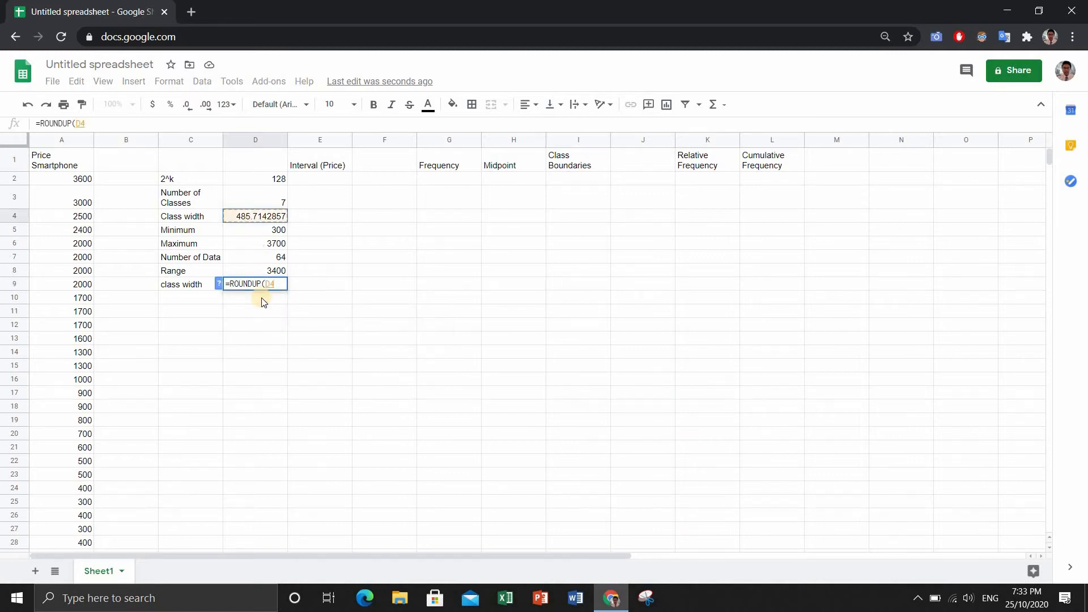
pyautogui.press('Return')
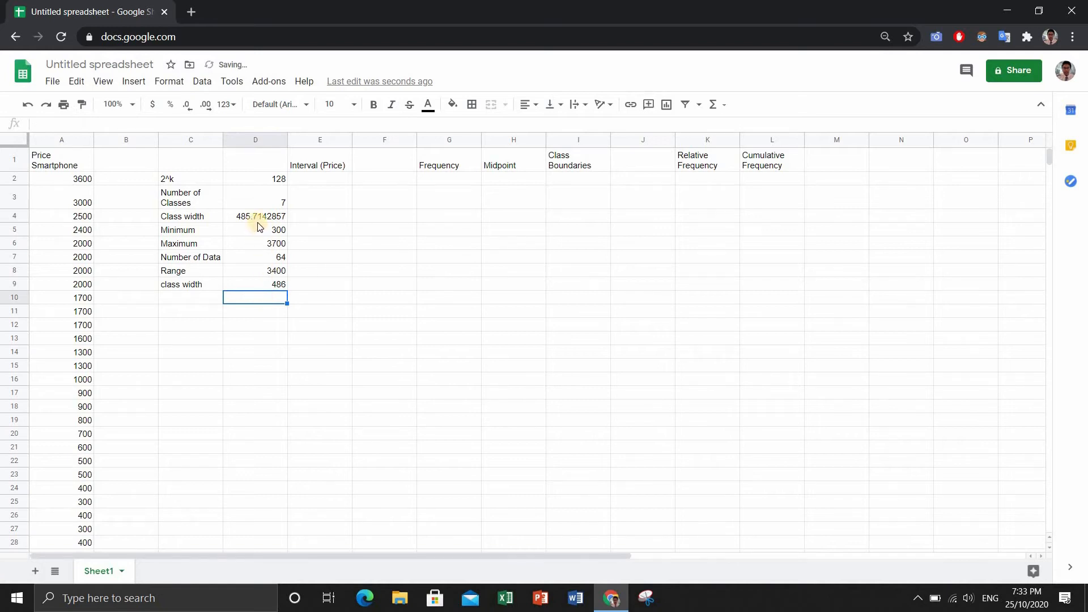
# Step: Clear the formula in cell D9 and enter 500 as the class width
pyautogui.click(264, 288)
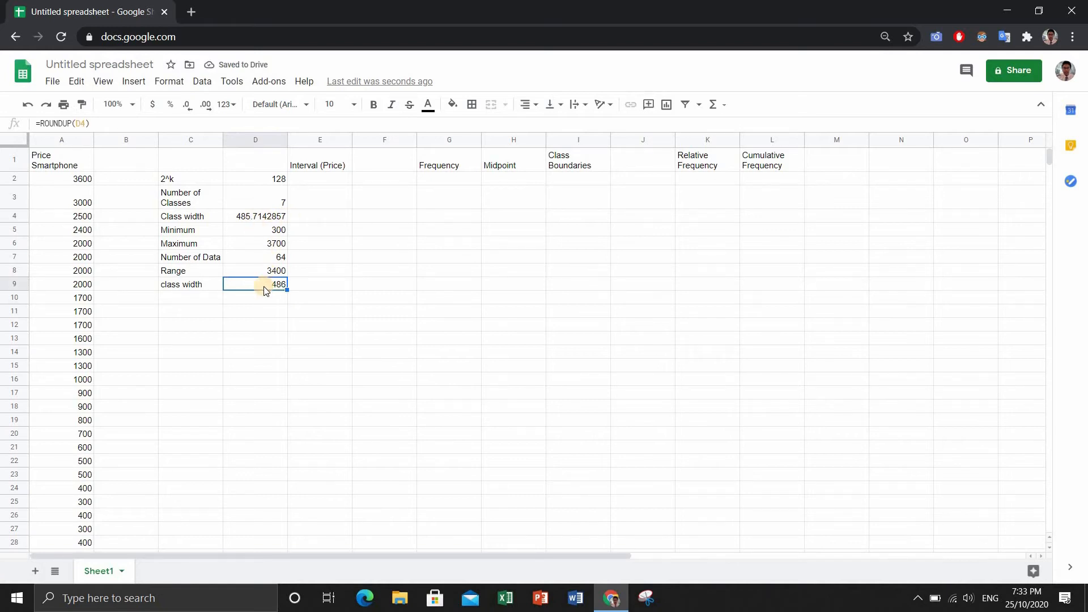
pyautogui.press('Delete')
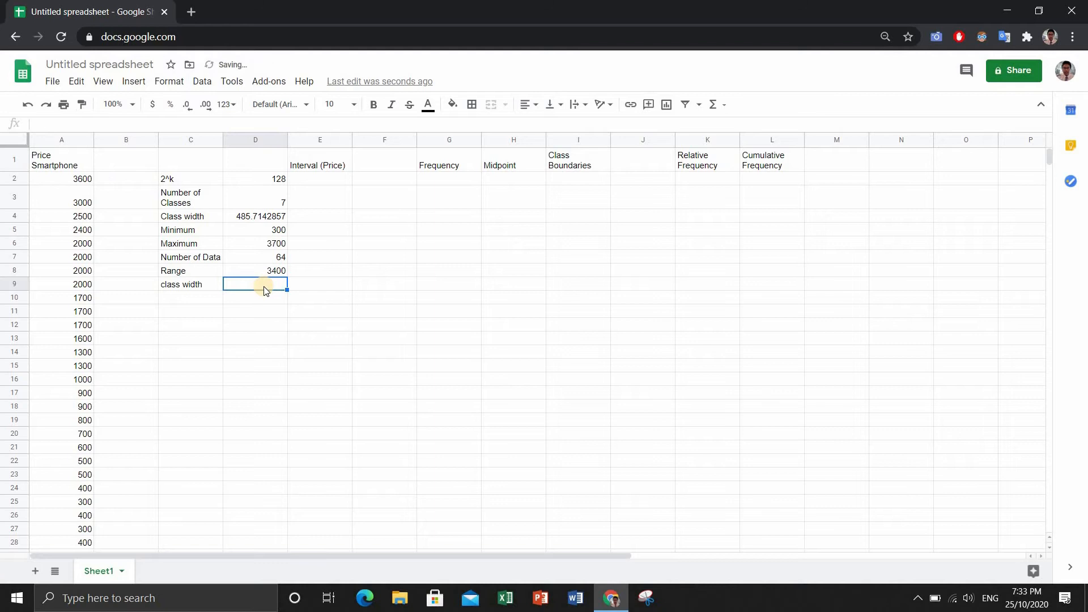
pyautogui.write('500')
pyautogui.press('Return')
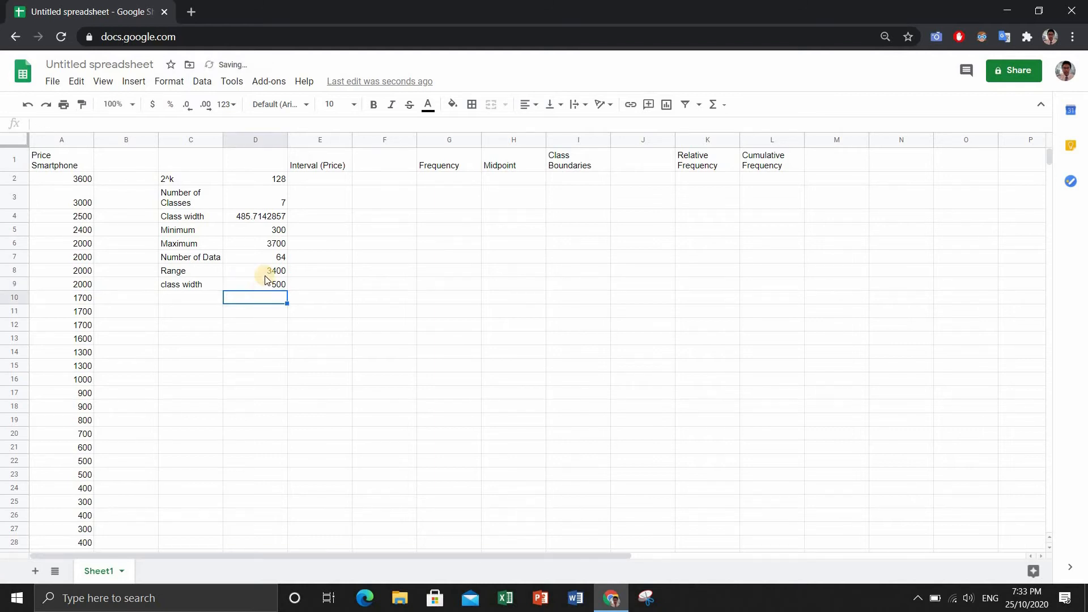
pyautogui.click(327, 181)
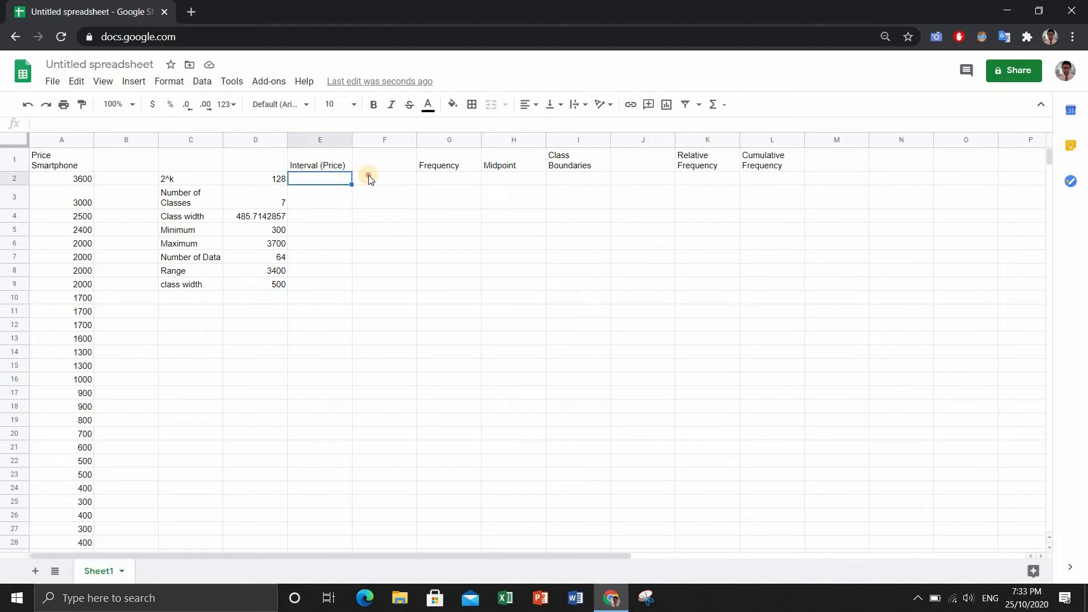
pyautogui.click(369, 178)
pyautogui.click(335, 179)
pyautogui.moveTo(332, 164); pyautogui.dragTo(372, 163)
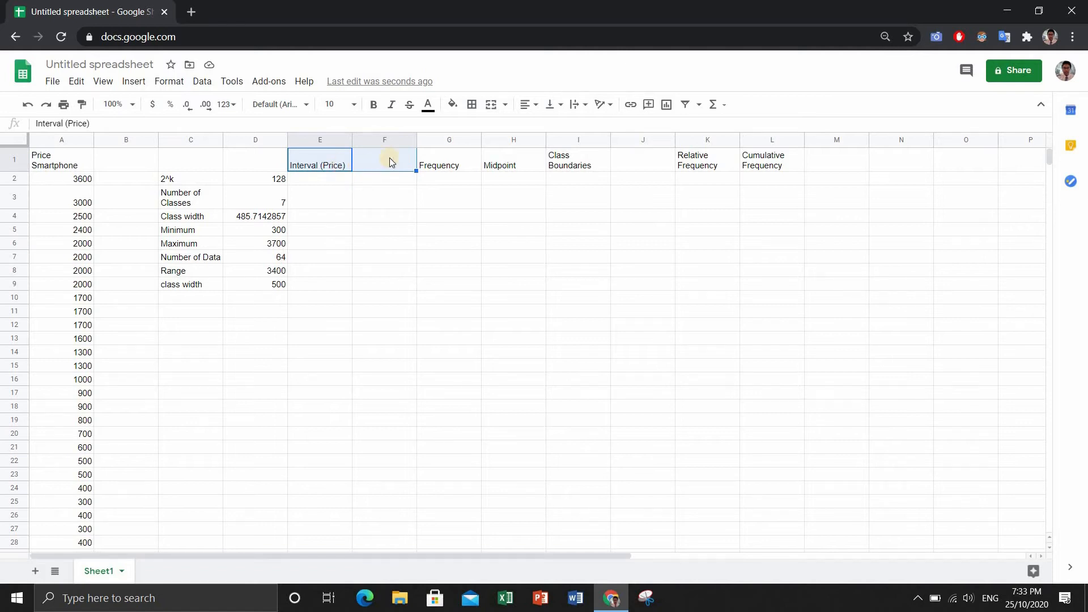
pyautogui.click(333, 184)
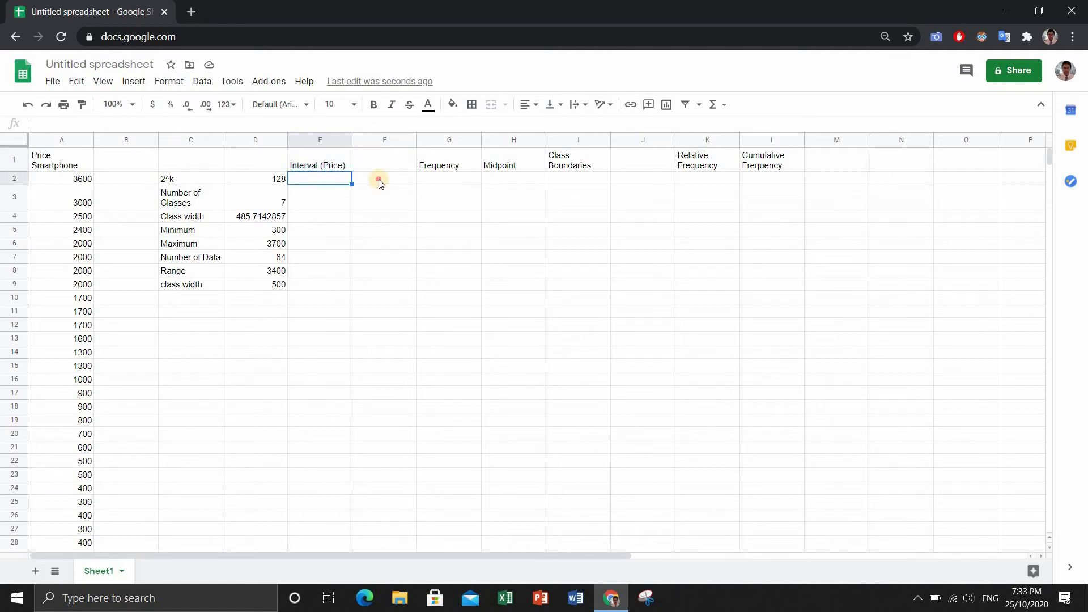
pyautogui.click(379, 180)
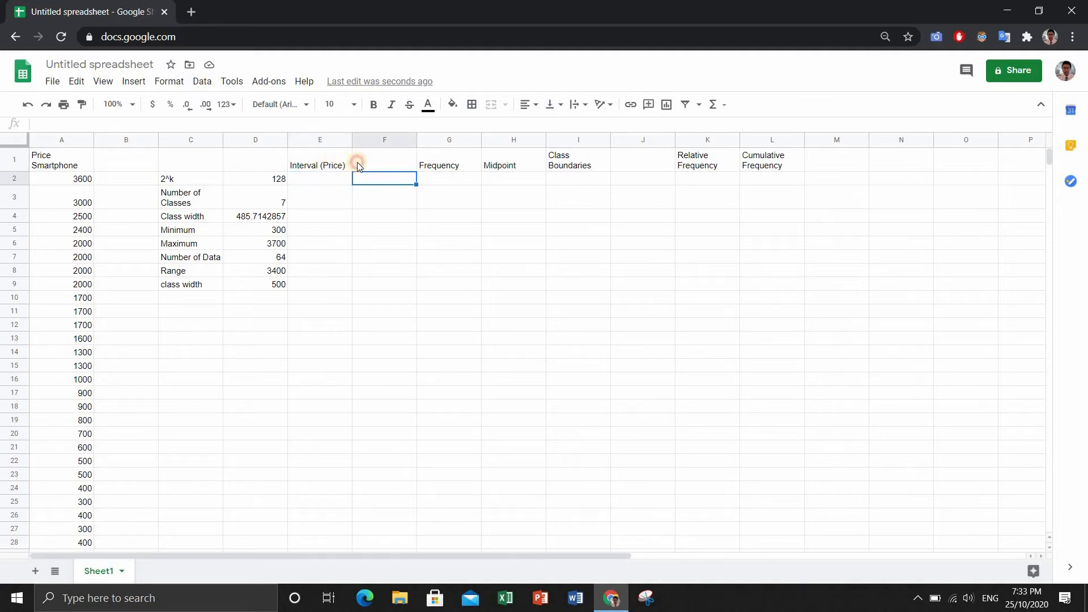
# Step: Merge the Interval (Price) header across cells E1:F1 and the Class Boundaries header across cells I1:J1
pyautogui.moveTo(357, 162); pyautogui.dragTo(358, 163)
pyautogui.click(169, 81)
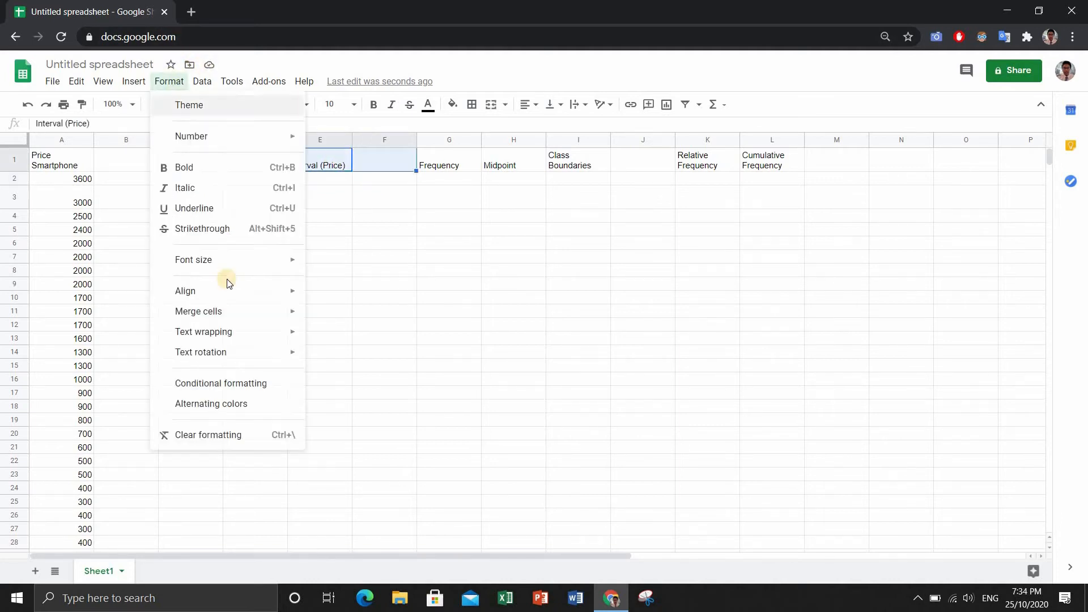
pyautogui.moveTo(301, 312)
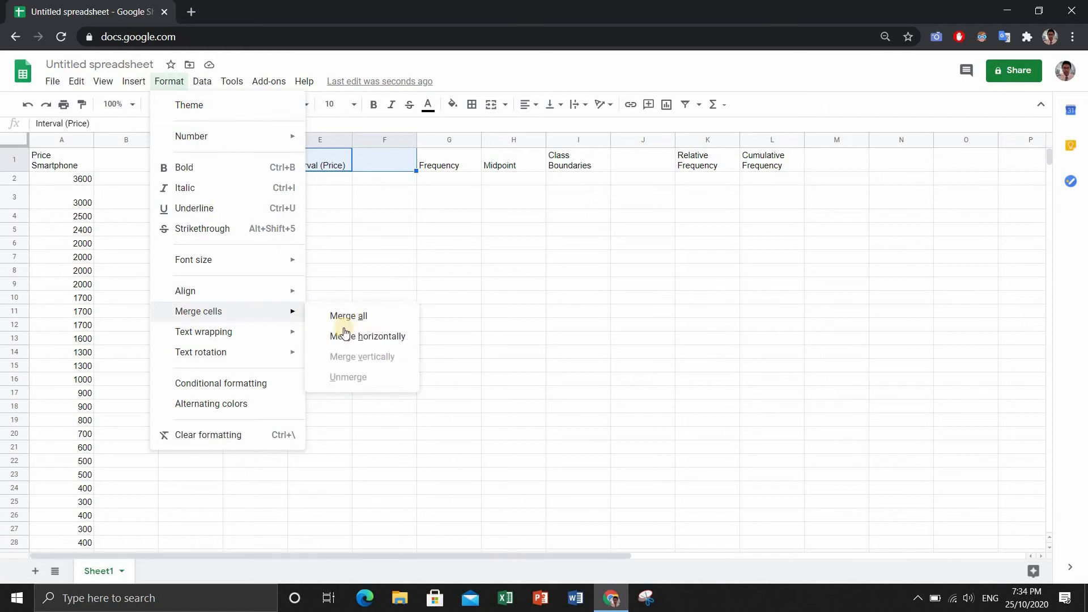
pyautogui.click(347, 336)
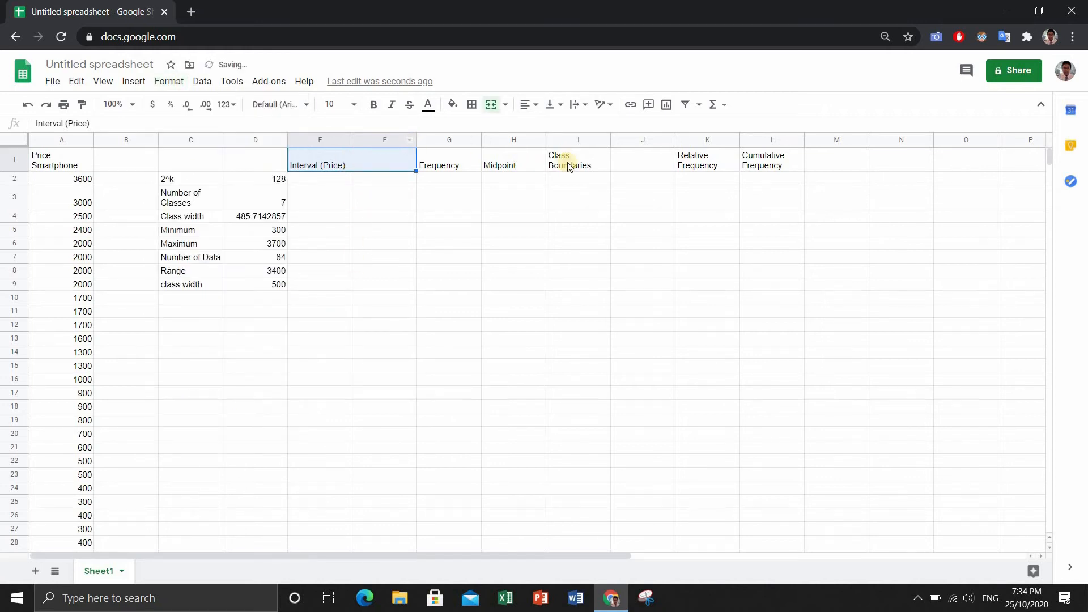
pyautogui.moveTo(567, 162); pyautogui.dragTo(629, 163)
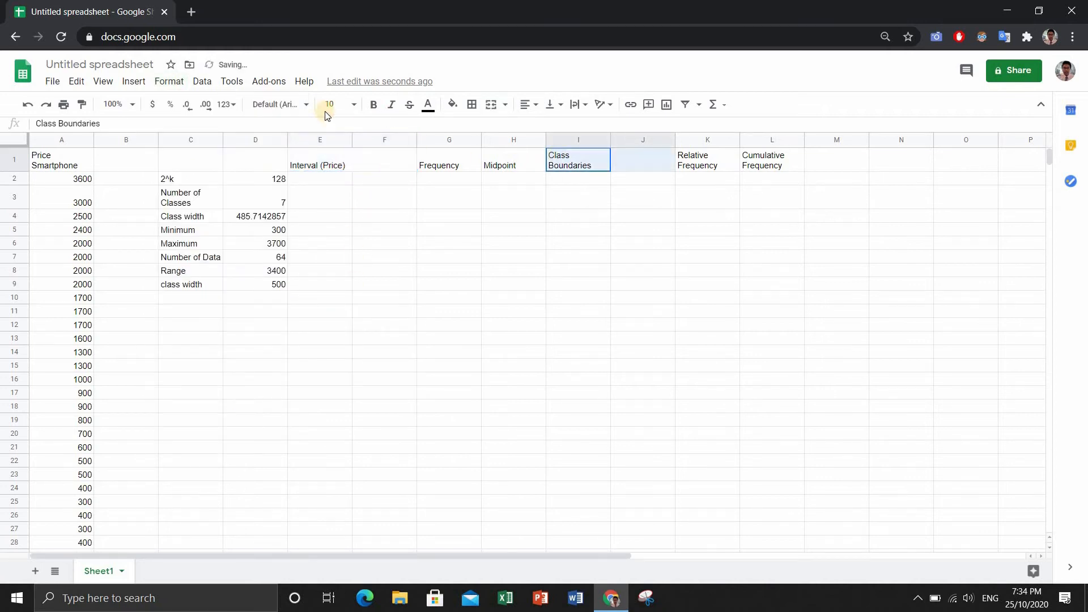
pyautogui.click(169, 83)
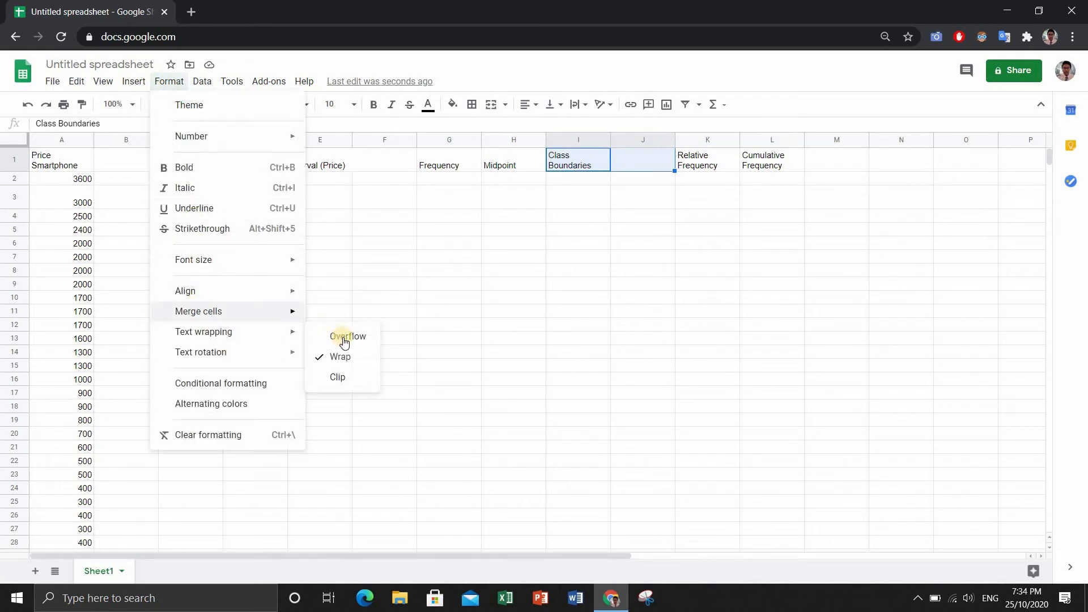
pyautogui.click(448, 318)
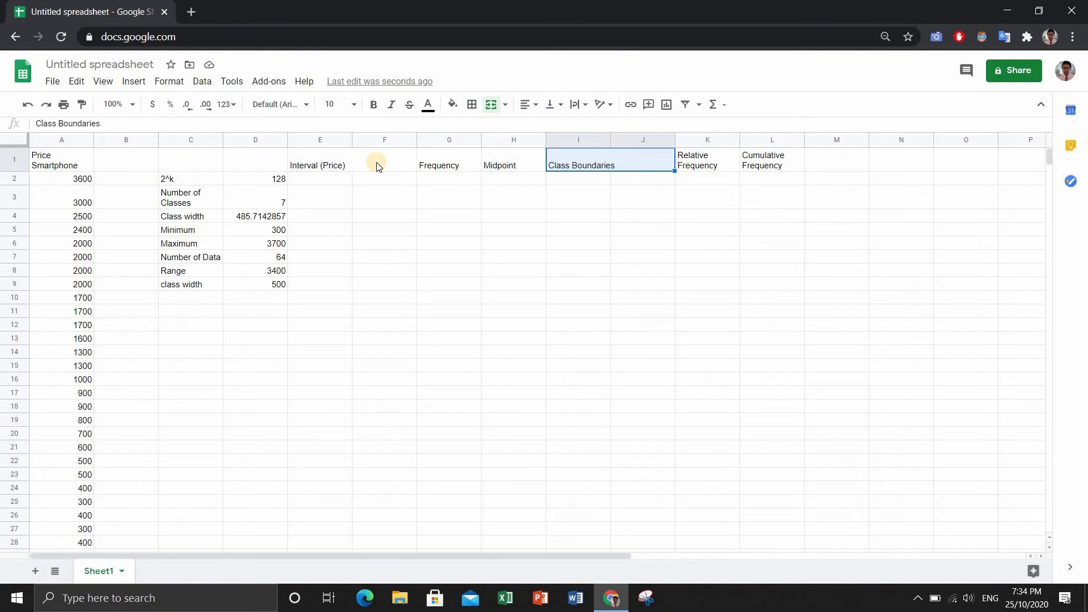
# Step: Center-align the header row 1 and the labels in column C horizontally
pyautogui.moveTo(69, 162); pyautogui.dragTo(126, 160)
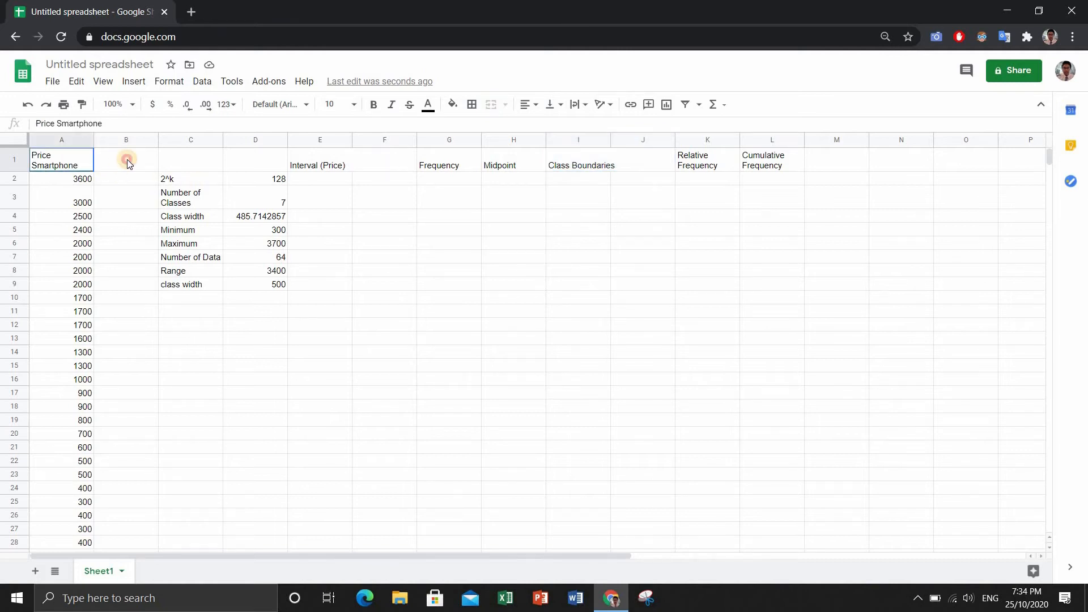
pyautogui.click(15, 160)
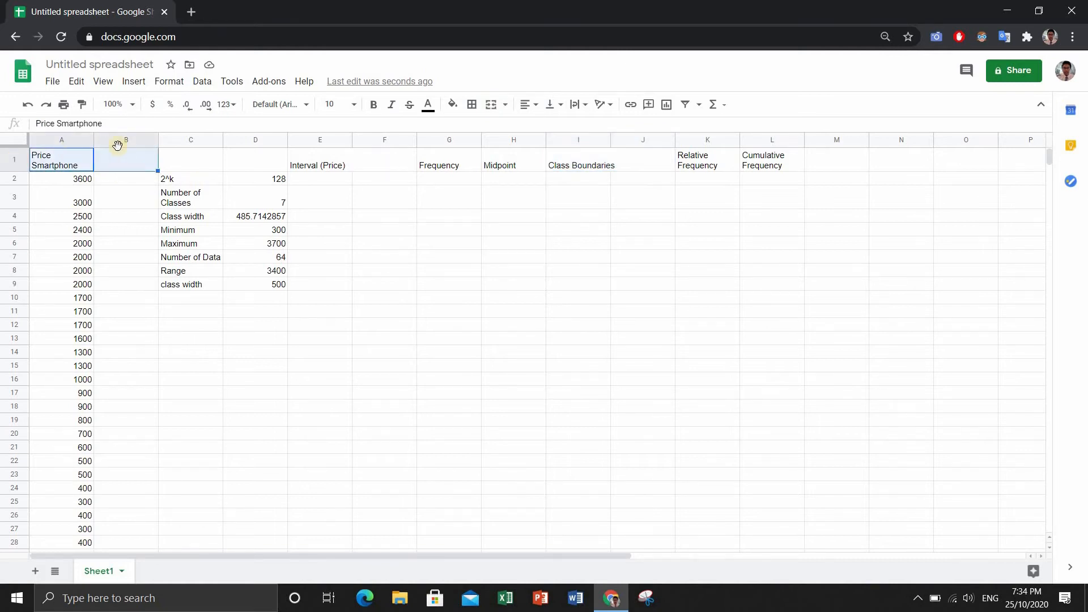
pyautogui.click(174, 145)
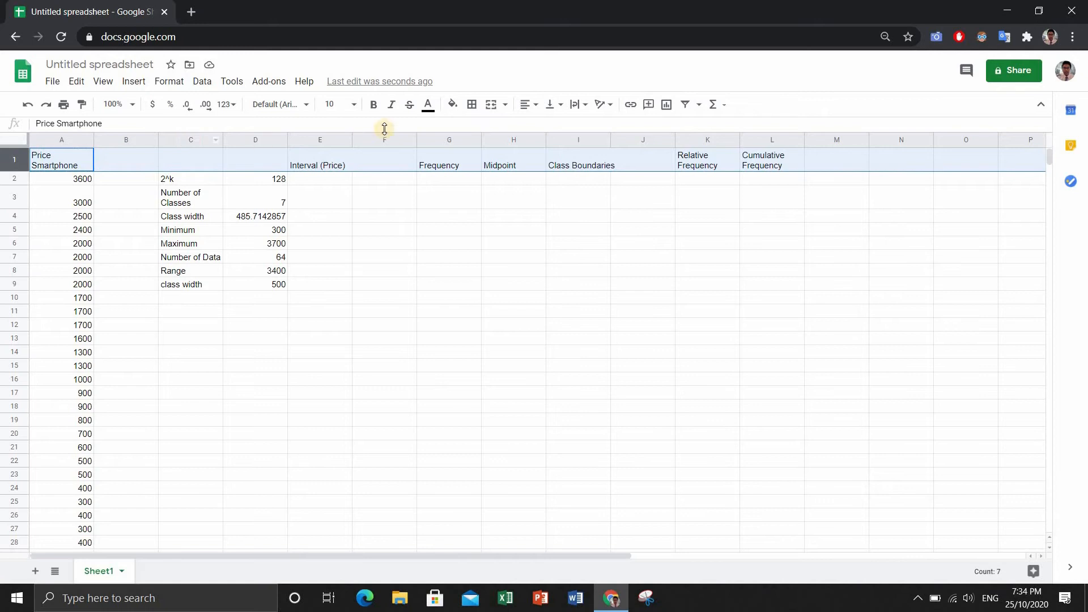
pyautogui.click(529, 107)
pyautogui.click(537, 126)
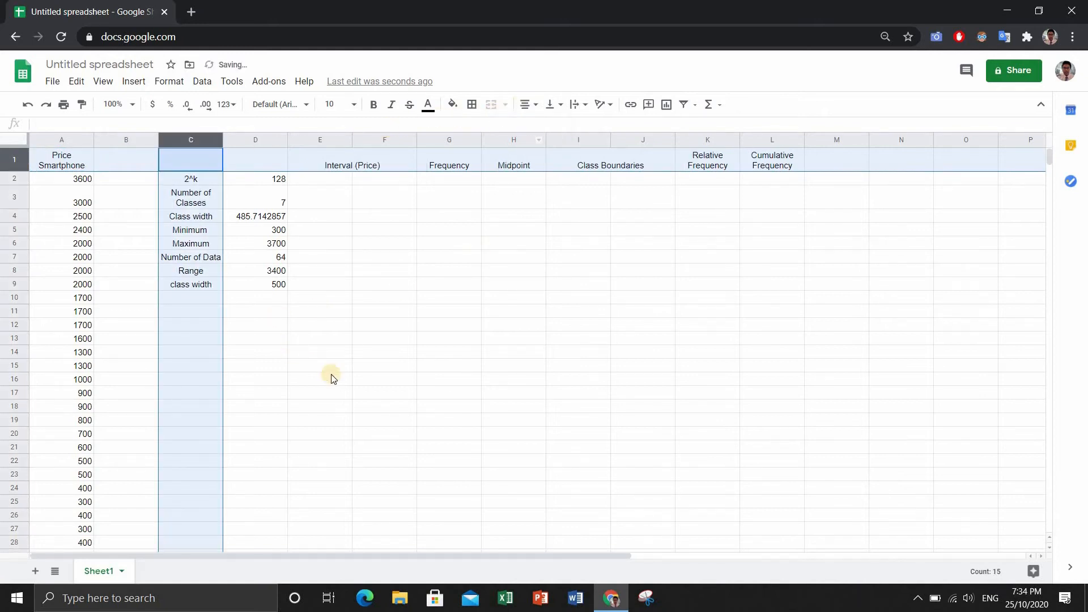
# Step: Enter the lower class limits 300 and 800 in cells E2 and E3 and extend the series down to E8
pyautogui.click(343, 183)
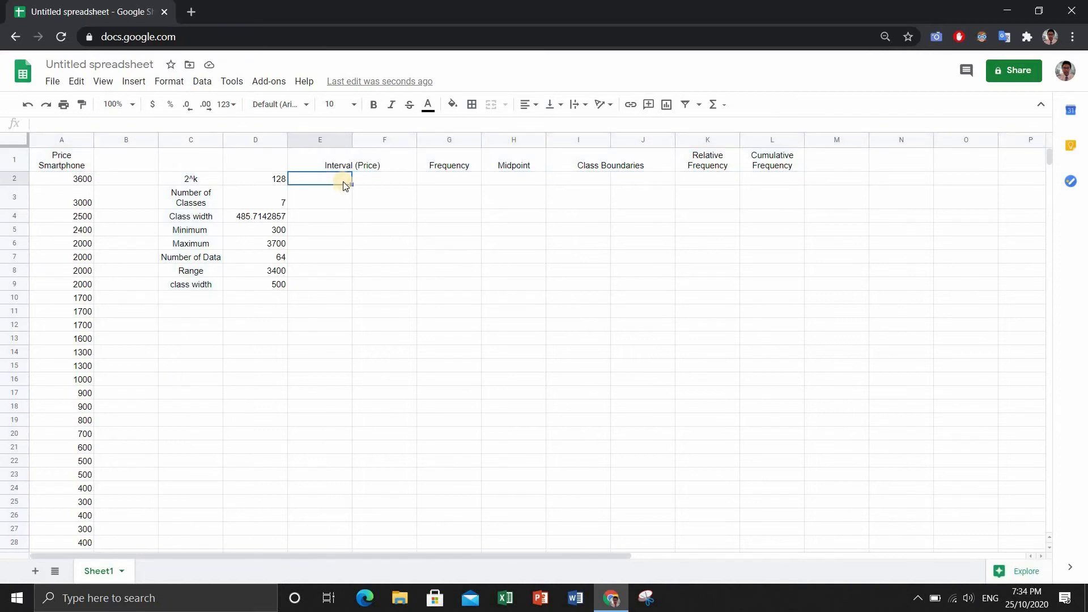
pyautogui.write('300')
pyautogui.press('Return')
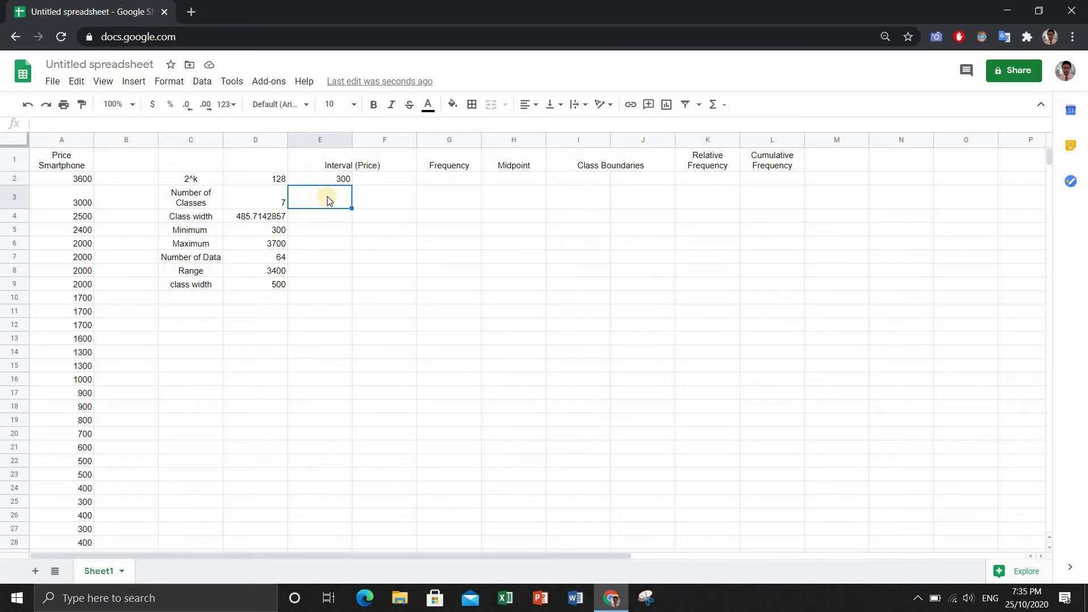
pyautogui.write('800')
pyautogui.press('Return')
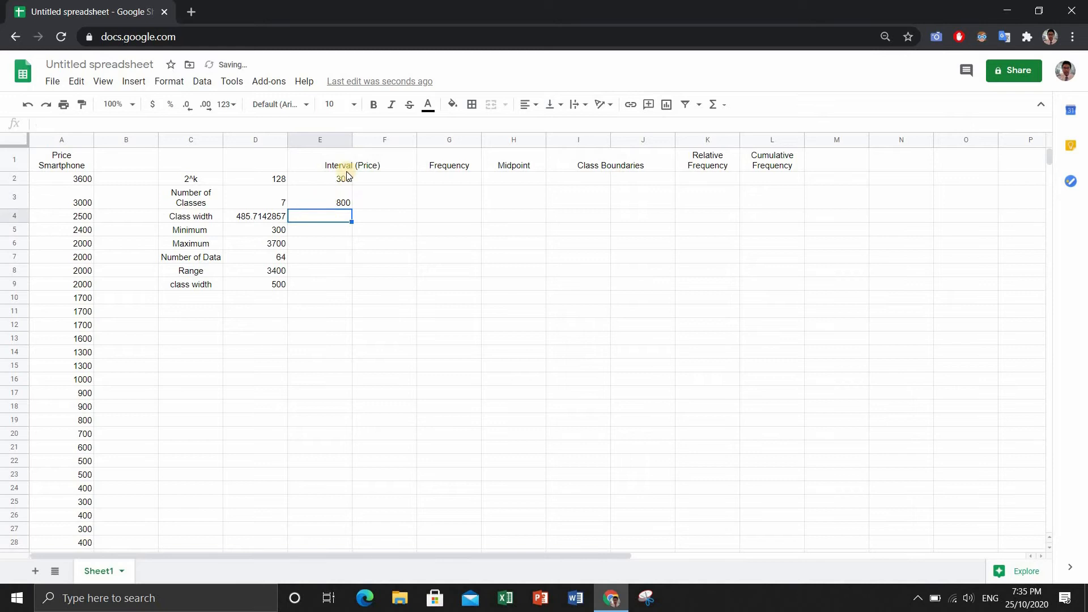
pyautogui.moveTo(330, 183); pyautogui.dragTo(330, 201)
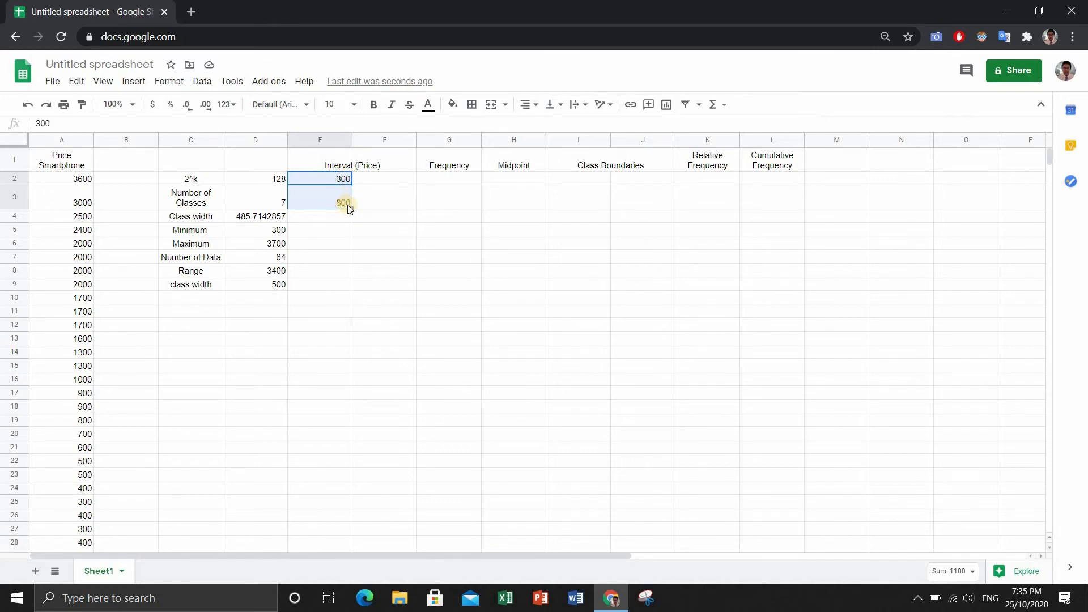
pyautogui.moveTo(351, 206); pyautogui.dragTo(347, 274)
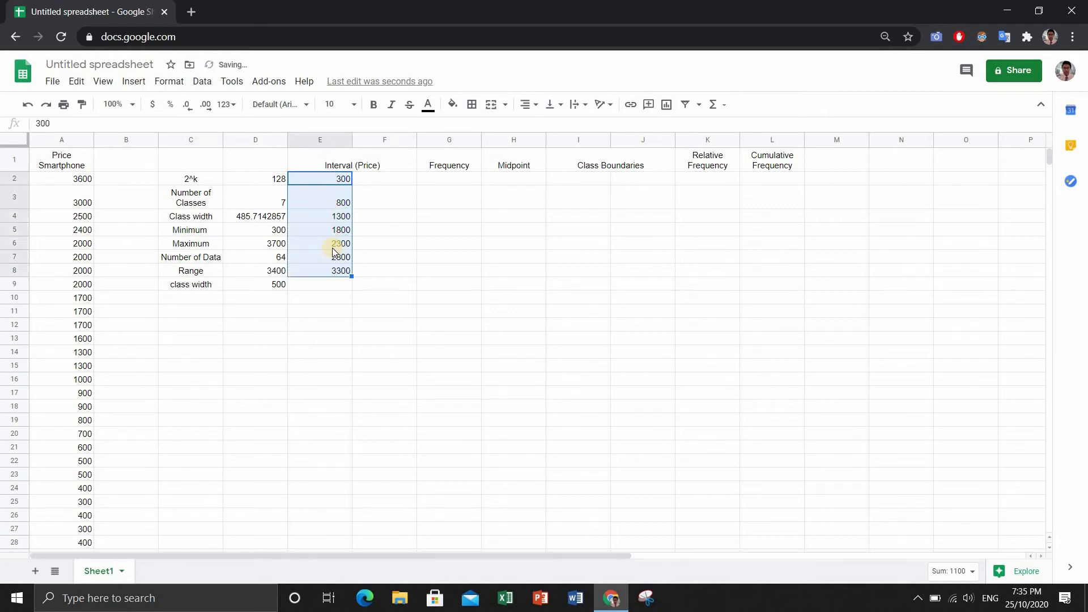
# Step: Enter the upper class limits 799 and 1299 in cells F2 and F3 and extend the series down to F8
pyautogui.click(394, 188)
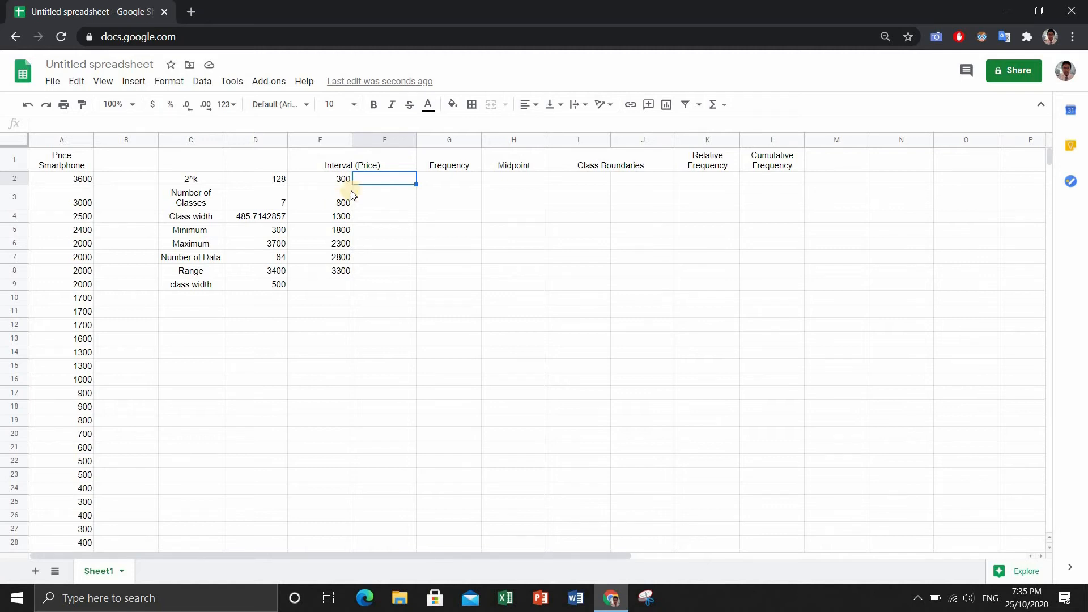
pyautogui.write('799')
pyautogui.press('Return')
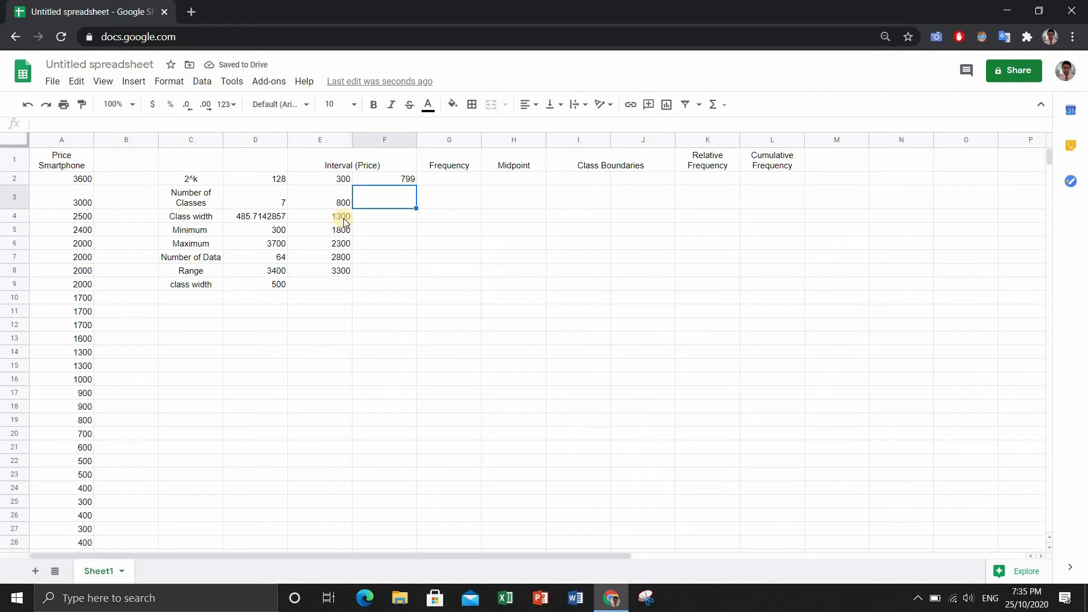
pyautogui.write('1299')
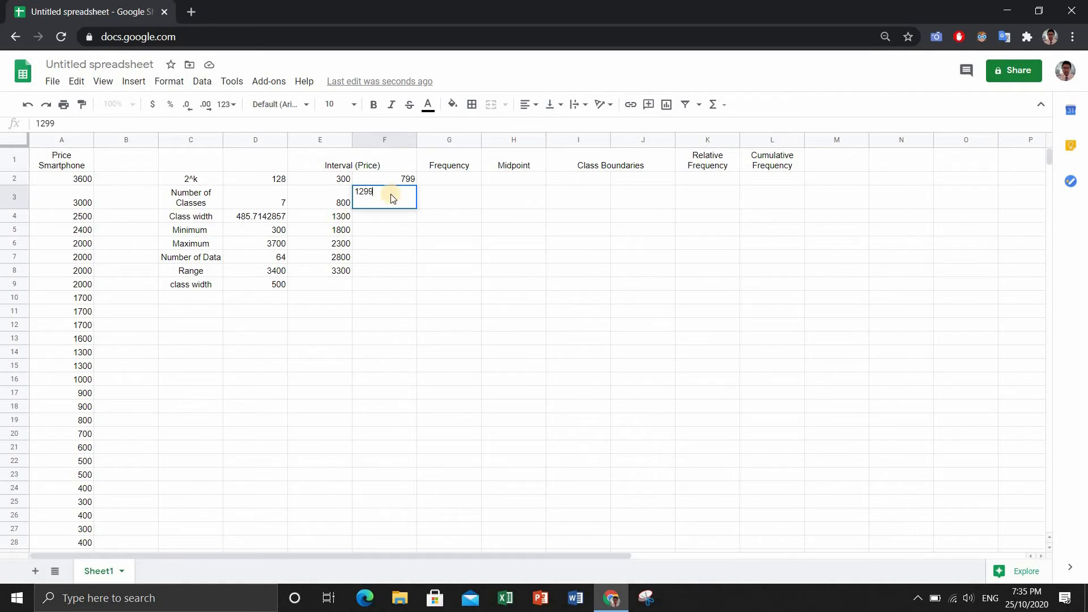
pyautogui.press('Return')
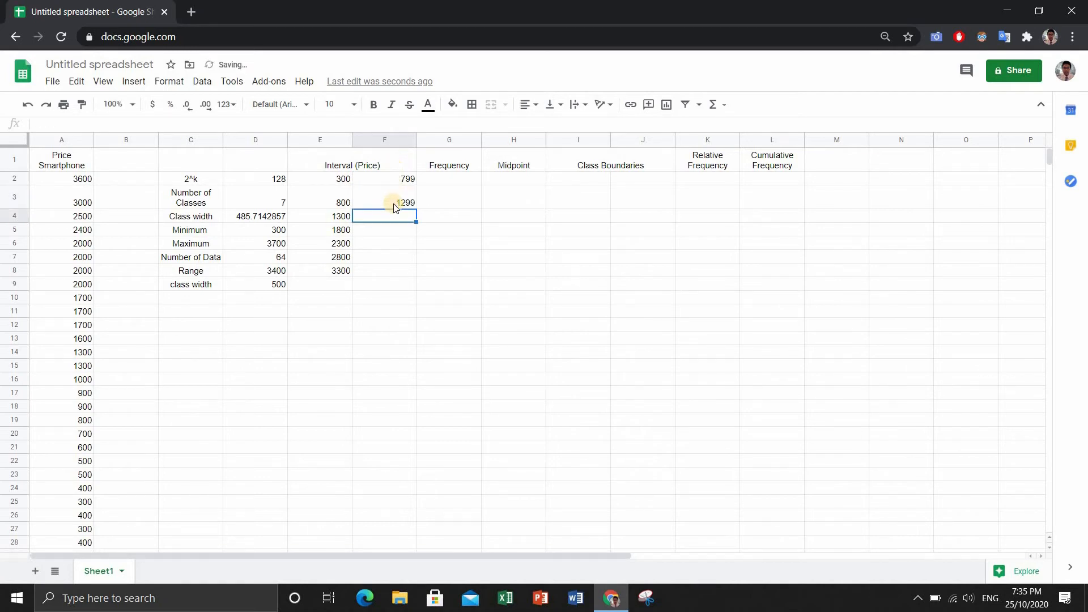
pyautogui.moveTo(397, 179); pyautogui.dragTo(411, 204)
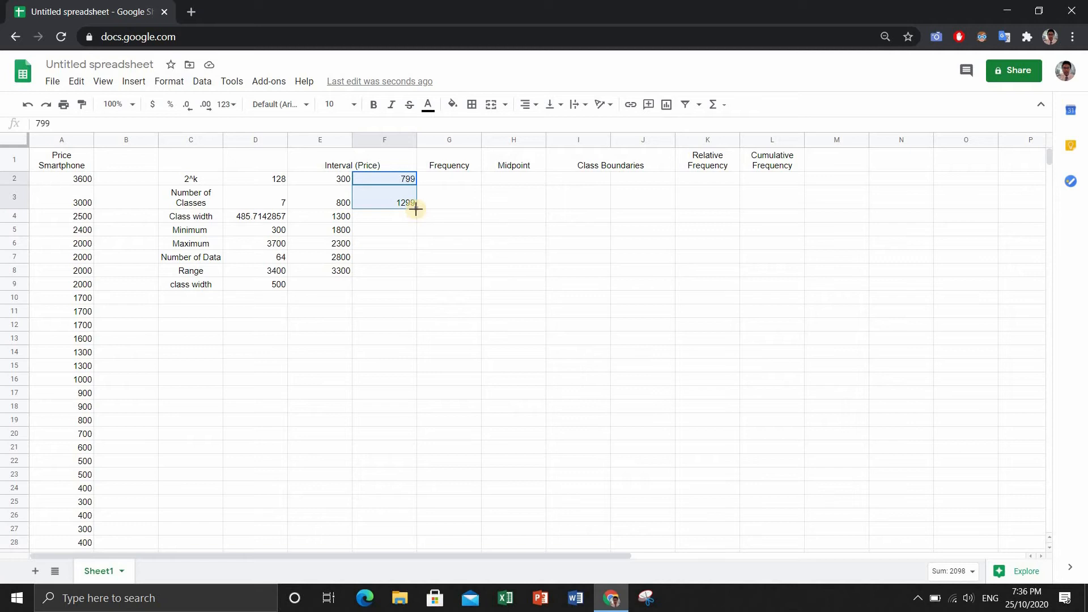
pyautogui.moveTo(416, 208); pyautogui.dragTo(413, 275)
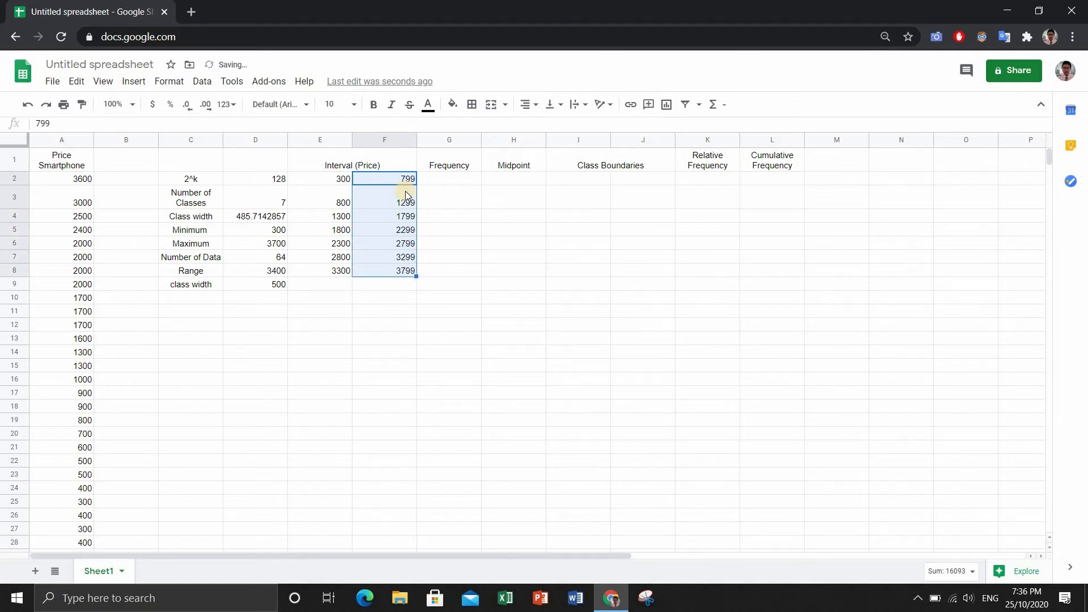
# Step: Try calculating the class frequencies in cell G2 with =FREQUENCY(A2:A65,F2:F8), and undo the formula
pyautogui.click(470, 179)
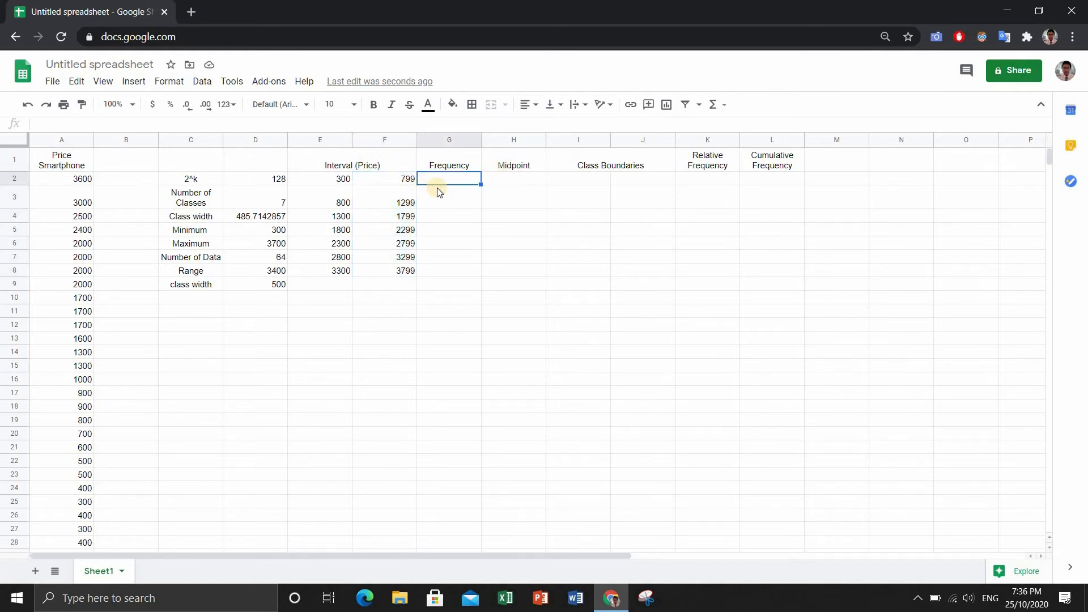
pyautogui.write('=fre')
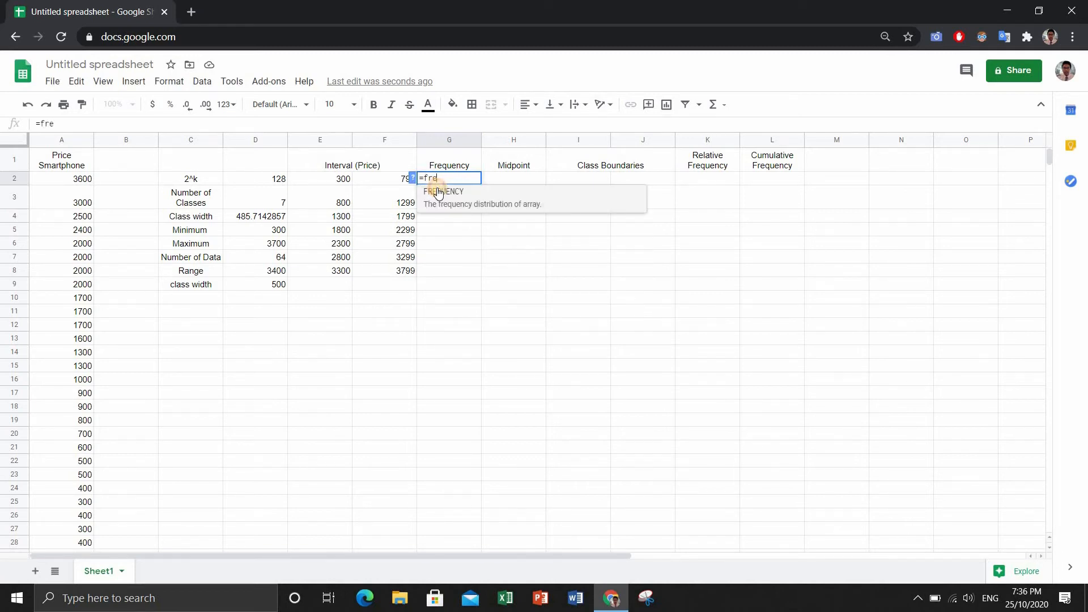
pyautogui.click(438, 192)
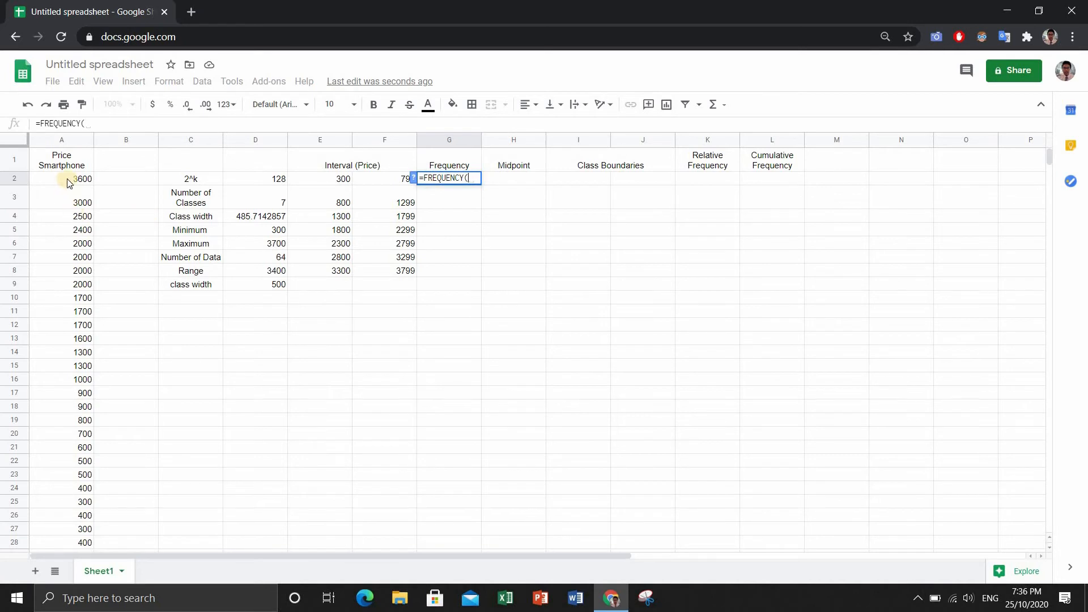
pyautogui.moveTo(67, 181); pyautogui.dragTo(79, 479)
pyautogui.scroll(10, 79, 479)
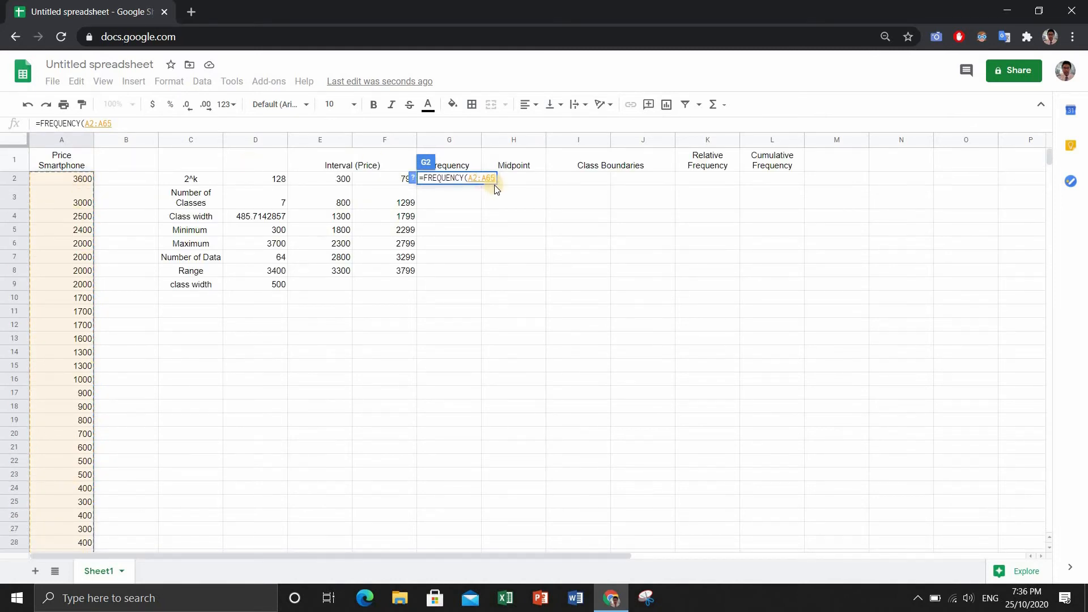
pyautogui.write(',')
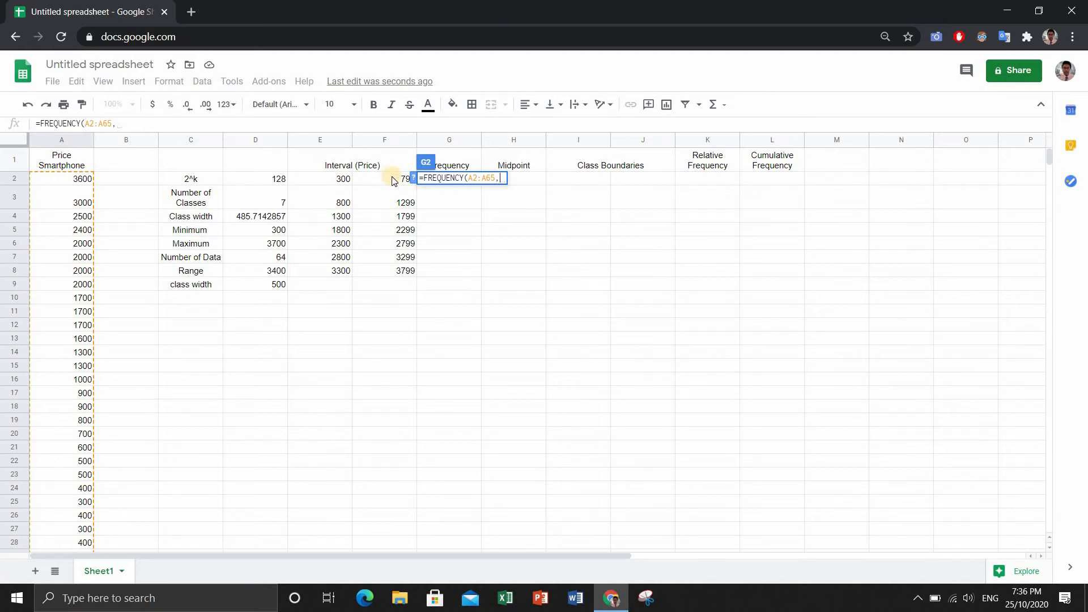
pyautogui.moveTo(393, 180); pyautogui.dragTo(399, 256)
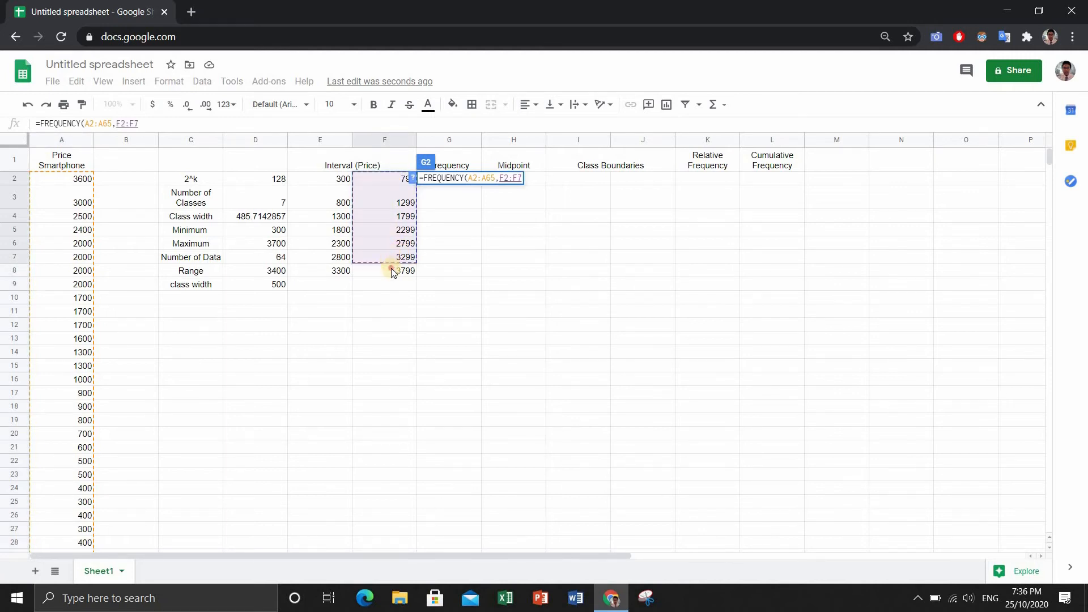
pyautogui.click(391, 269)
pyautogui.moveTo(390, 183); pyautogui.dragTo(379, 255)
pyautogui.moveTo(396, 177); pyautogui.dragTo(400, 268)
pyautogui.press('Return')
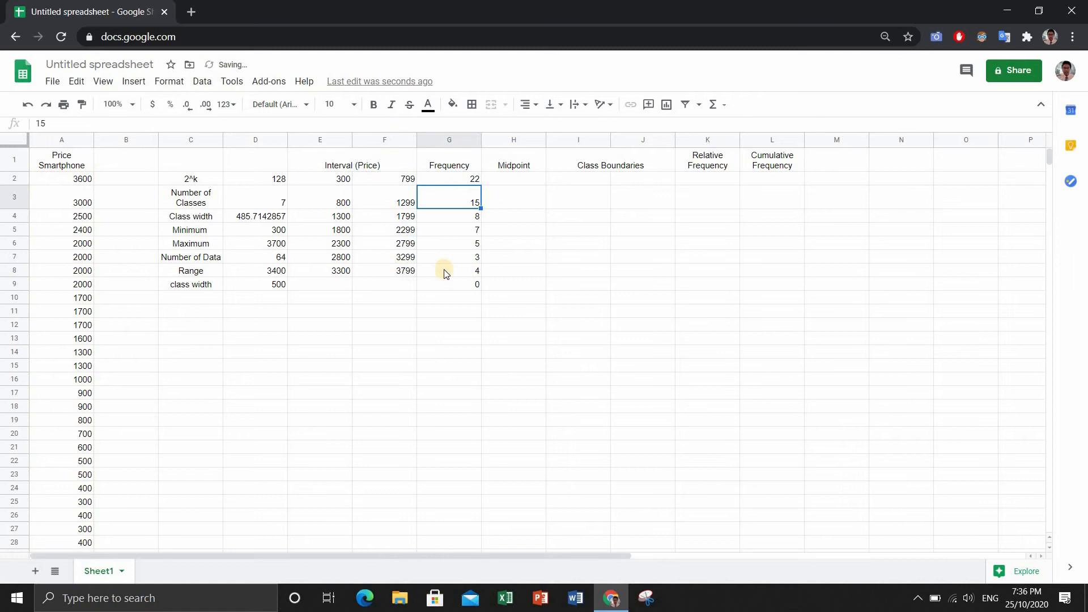
pyautogui.click(471, 286)
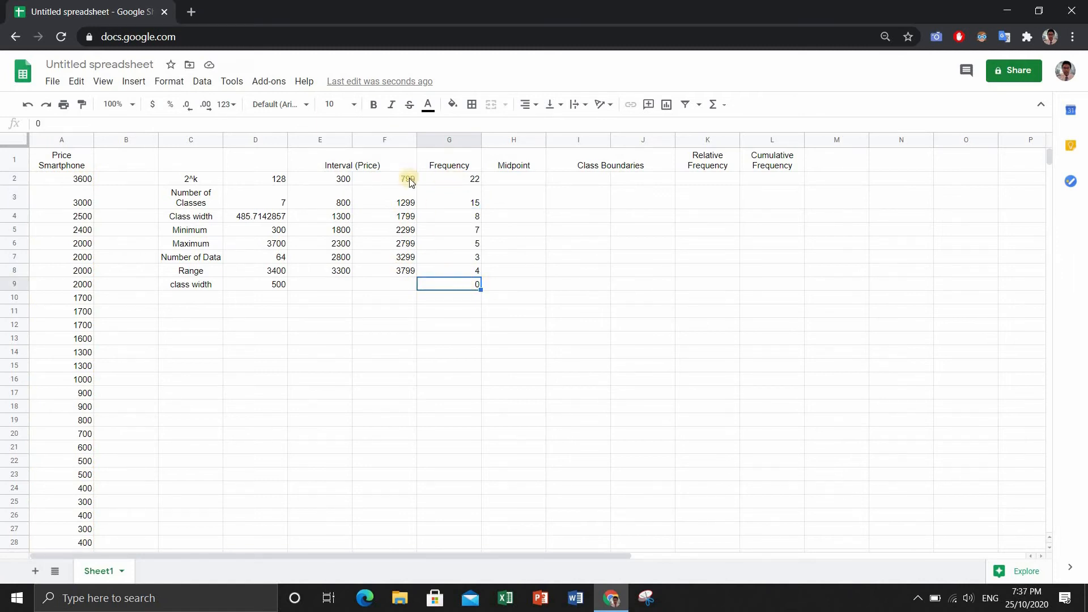
pyautogui.click(28, 104)
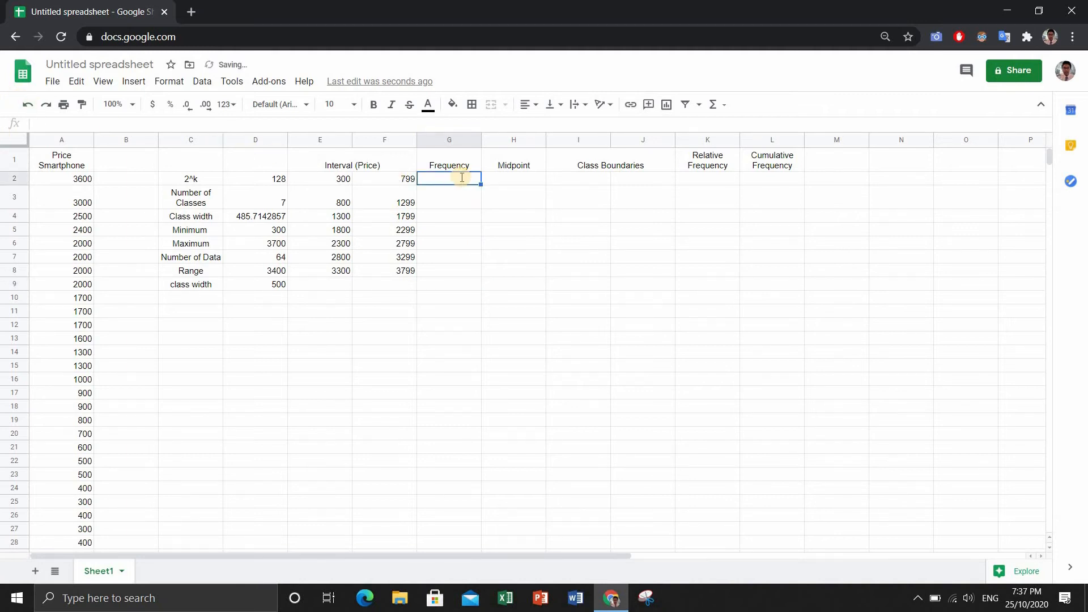
# Step: Calculate the class frequencies in cell G2 with =FREQUENCY(A2:A65,F2:F7)
pyautogui.write('=fre')
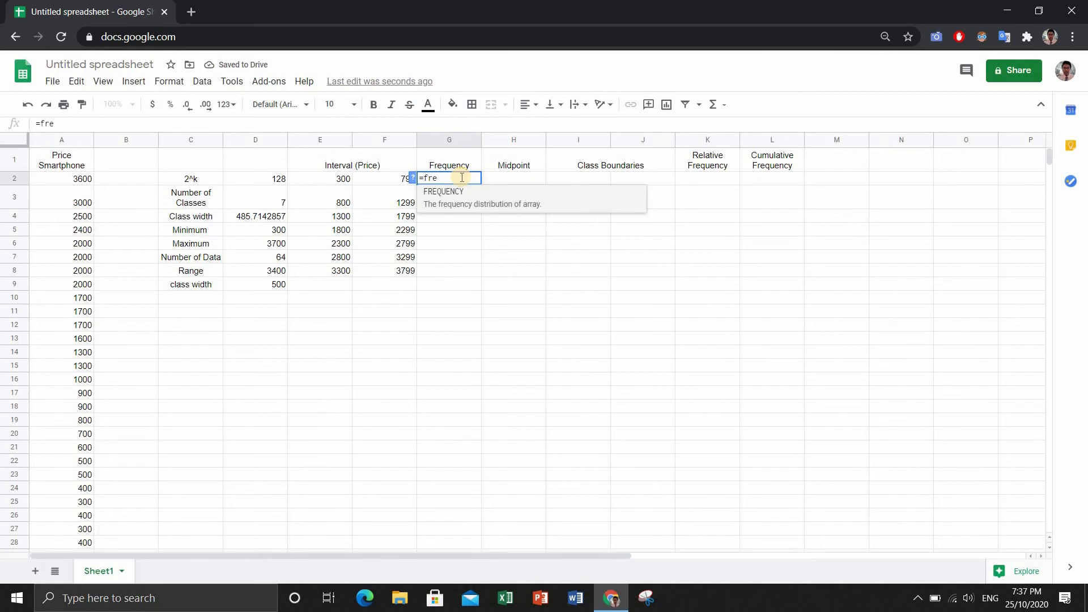
pyautogui.click(462, 191)
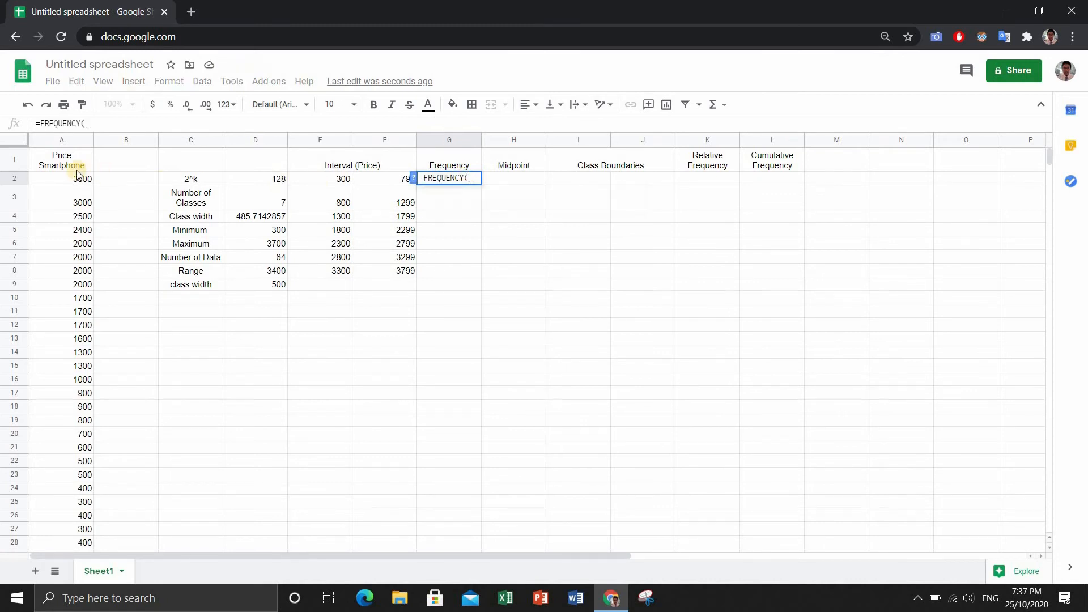
pyautogui.moveTo(73, 177); pyautogui.dragTo(56, 481)
pyautogui.scroll(10, 195, 440)
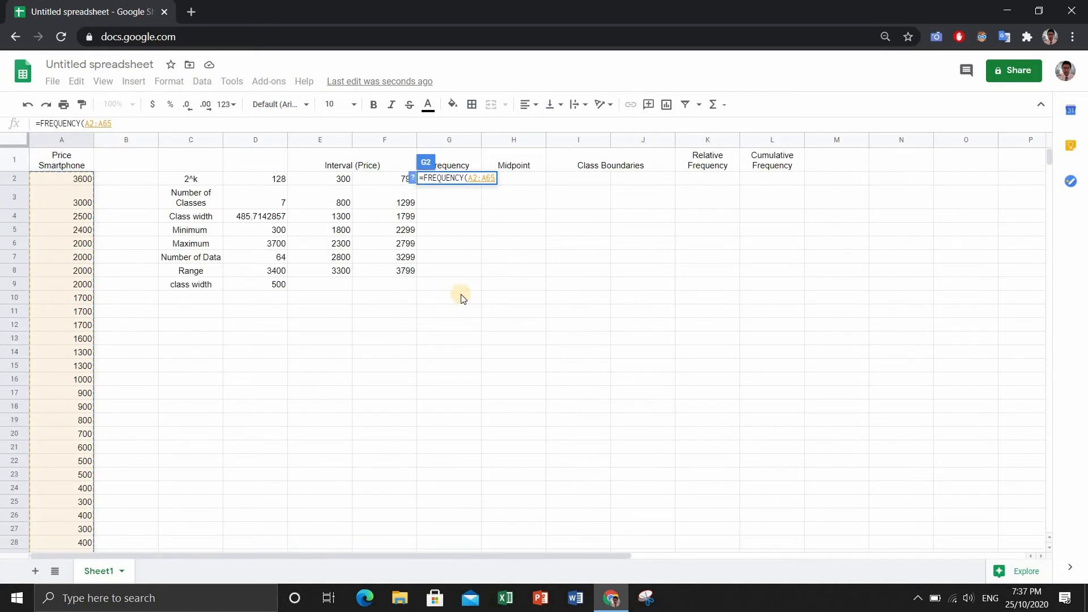
pyautogui.write(',')
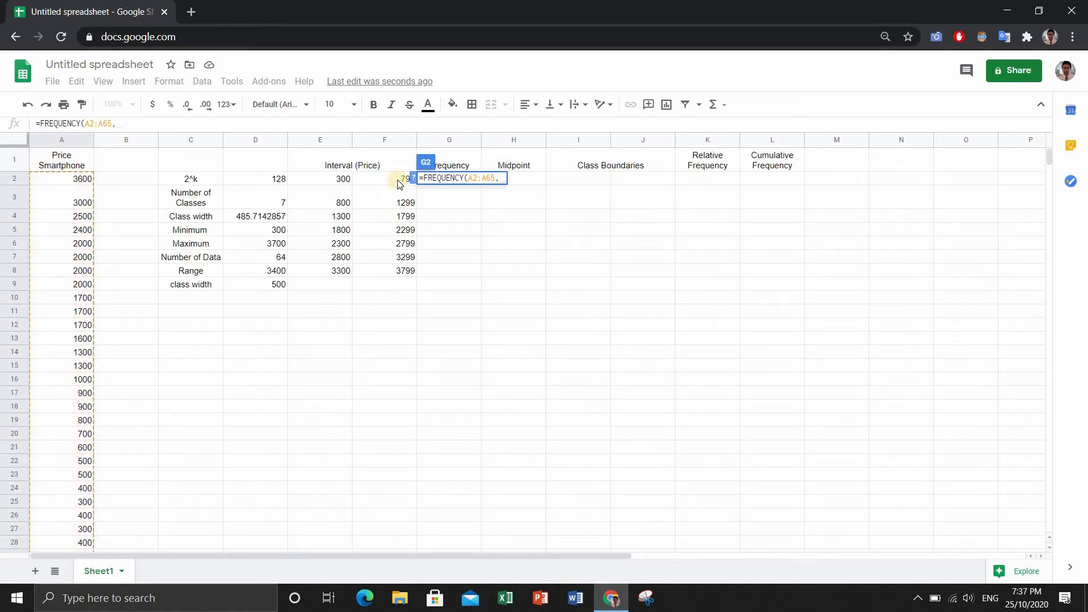
pyautogui.moveTo(400, 177); pyautogui.dragTo(400, 260)
pyautogui.press('Return')
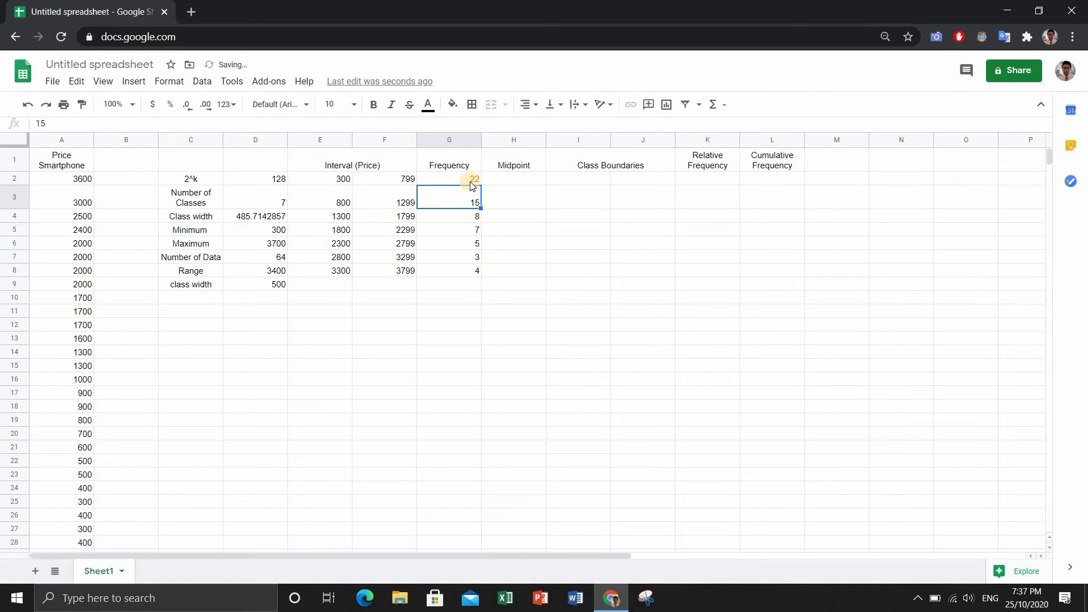
# Step: Check the sum of the frequencies in G2:G8 against the number of data, and review the FREQUENCY formula against the upper class limits
pyautogui.moveTo(469, 183); pyautogui.dragTo(472, 270)
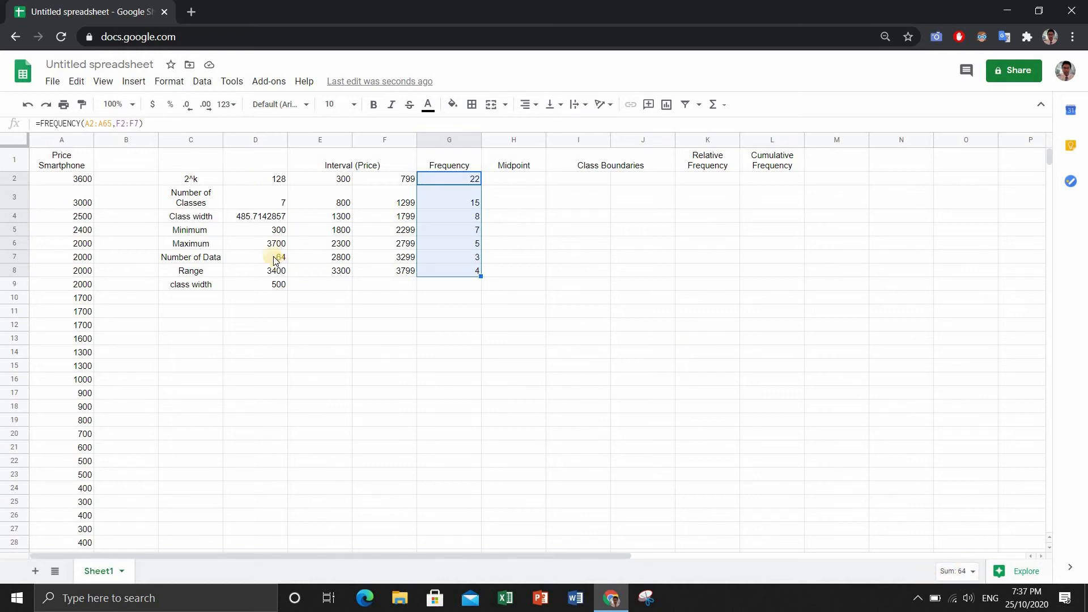
pyautogui.doubleClick(469, 180)
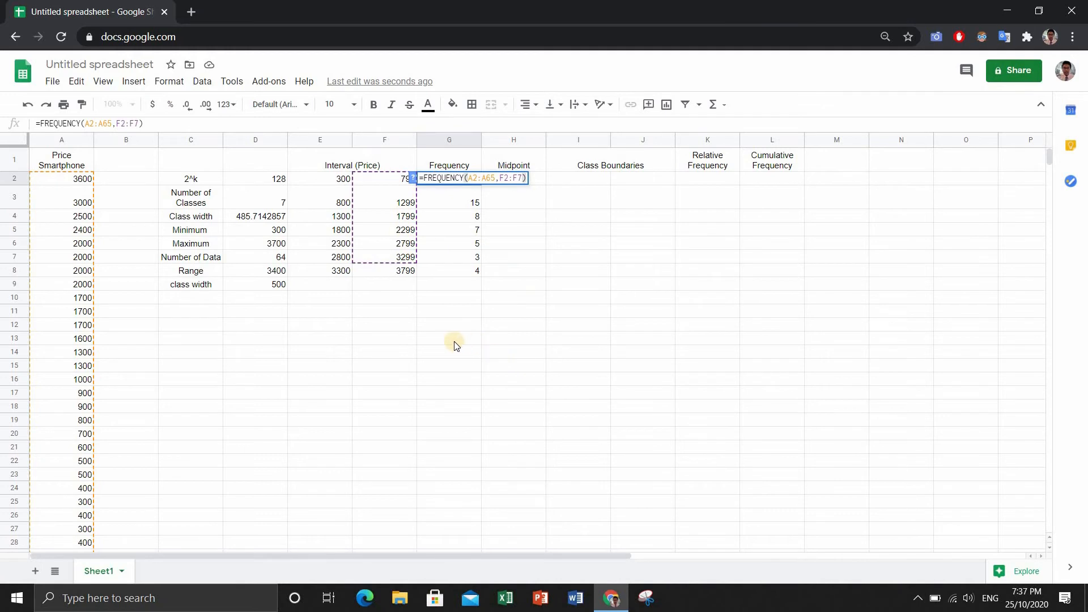
pyautogui.click(499, 353)
pyautogui.click(452, 325)
pyautogui.click(444, 176)
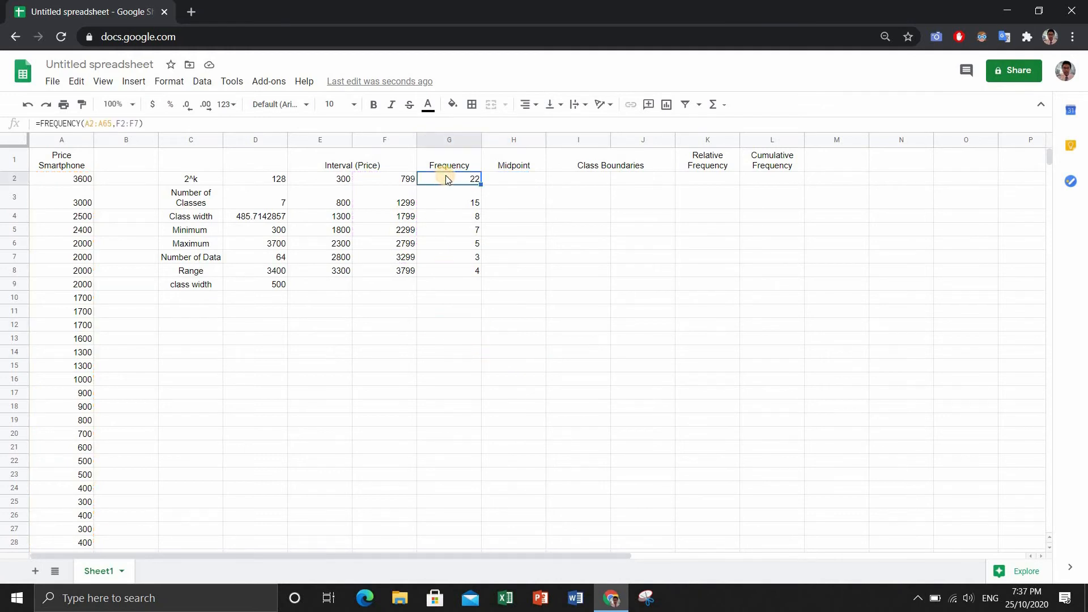
pyautogui.click(407, 180)
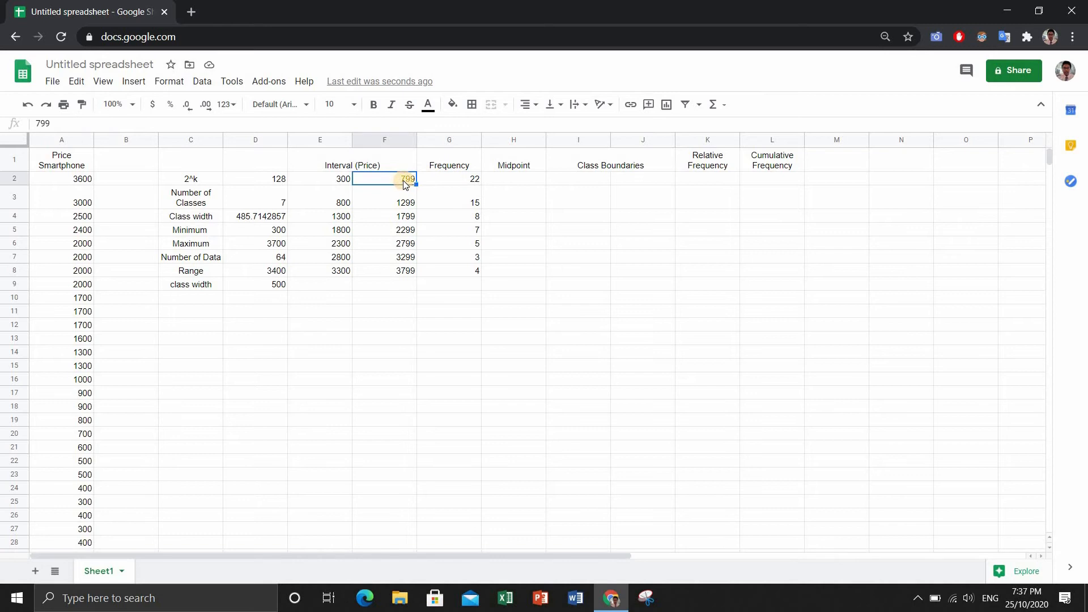
pyautogui.click(461, 198)
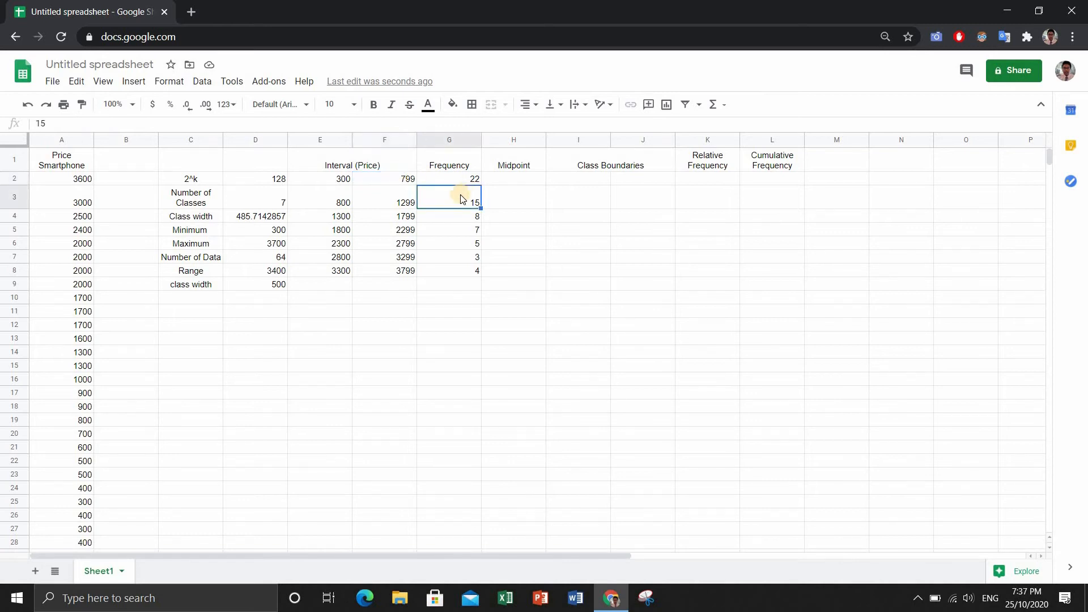
pyautogui.click(410, 183)
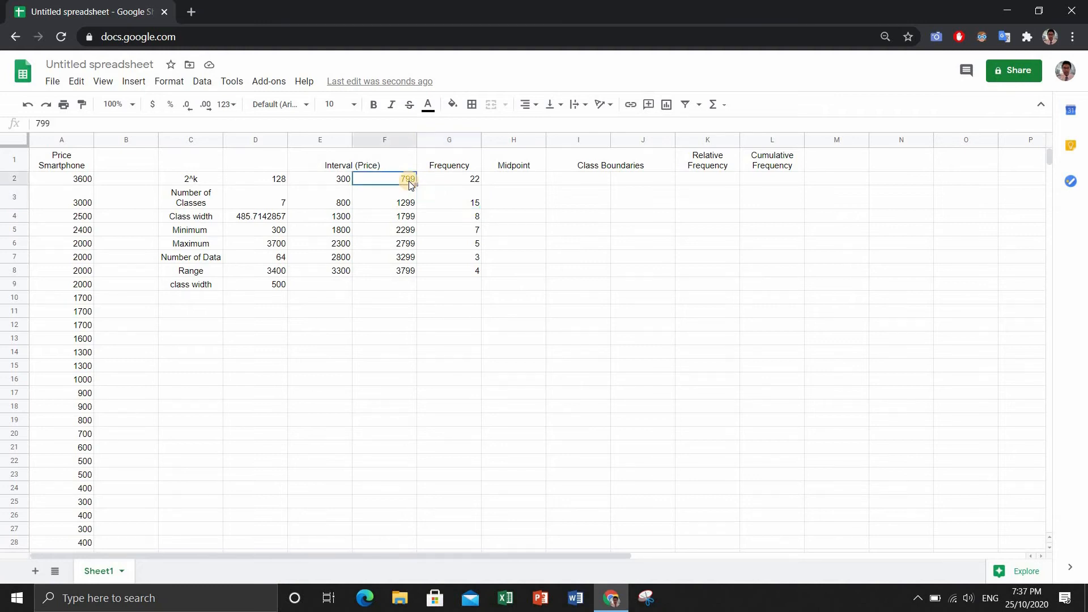
pyautogui.click(445, 201)
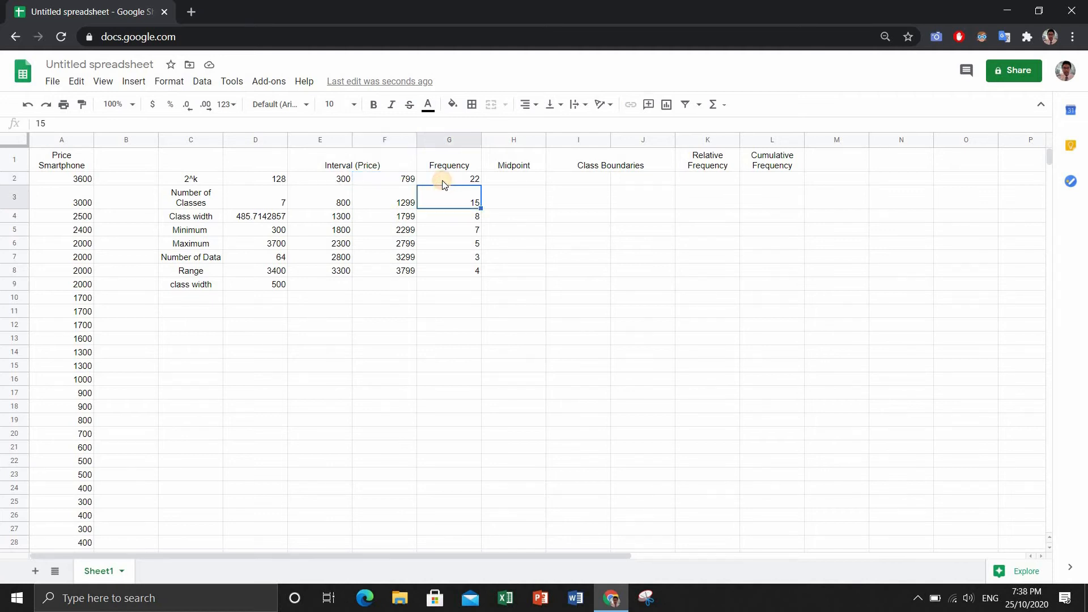
pyautogui.click(434, 182)
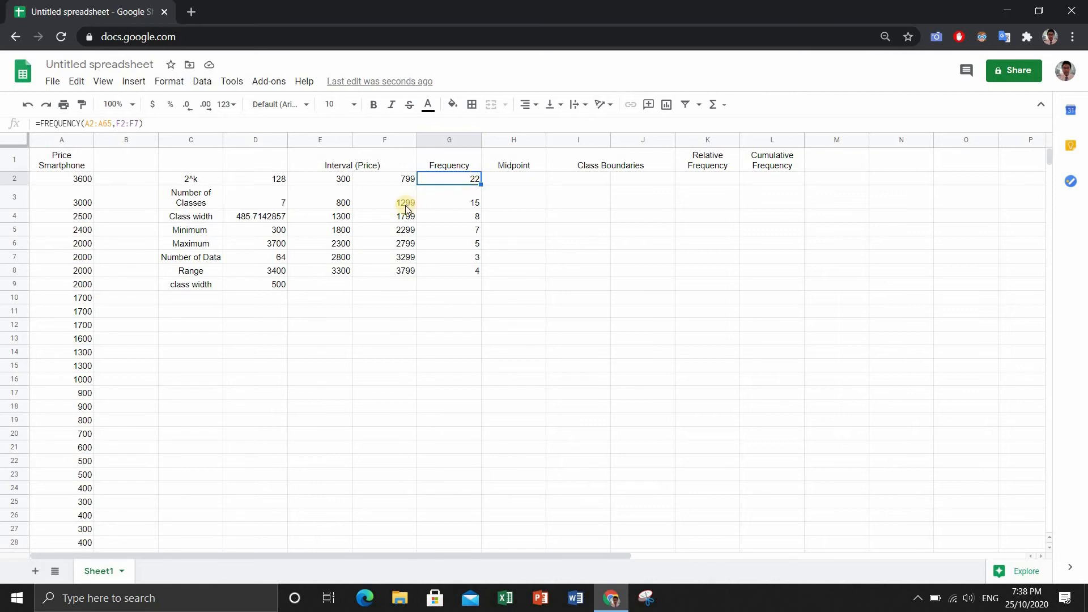
pyautogui.click(405, 180)
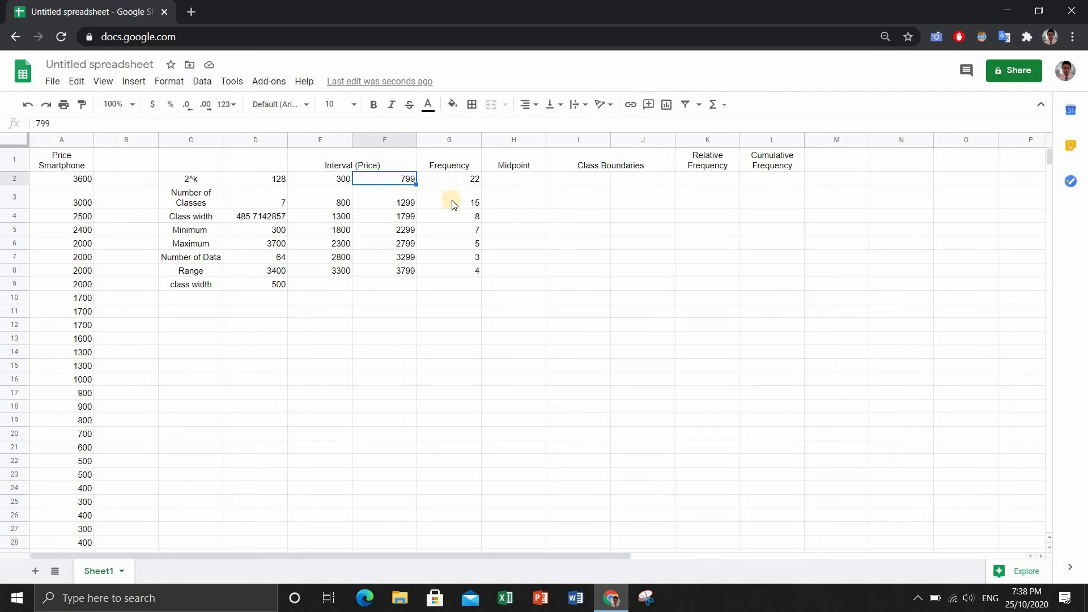
pyautogui.click(477, 200)
# Step: Calculate the first class midpoint in cell H2 with the formula =(F2+E2)*0.5
pyautogui.click(523, 178)
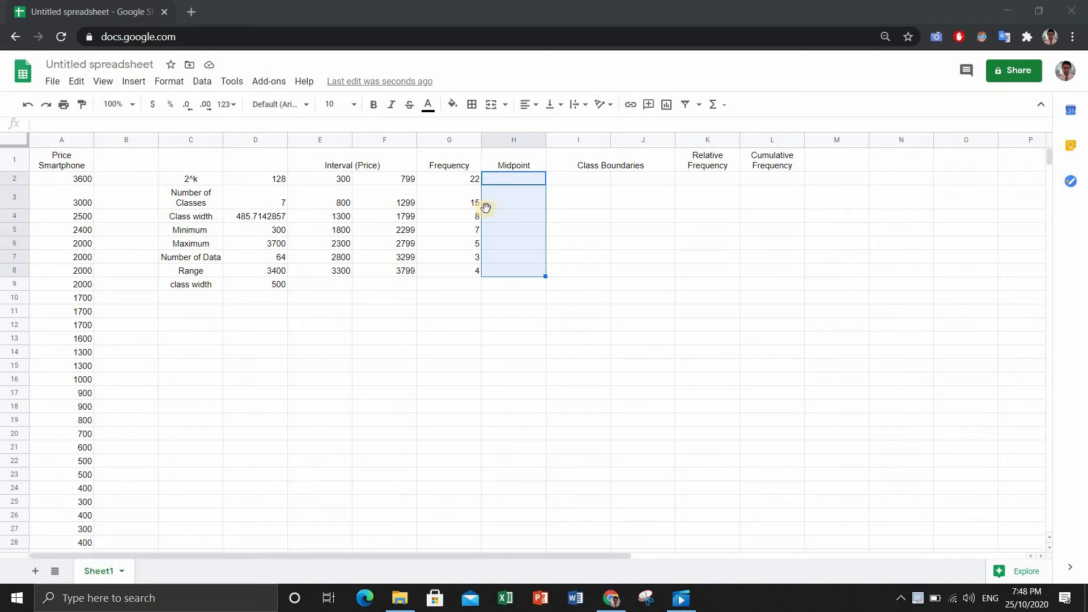
pyautogui.click(500, 180)
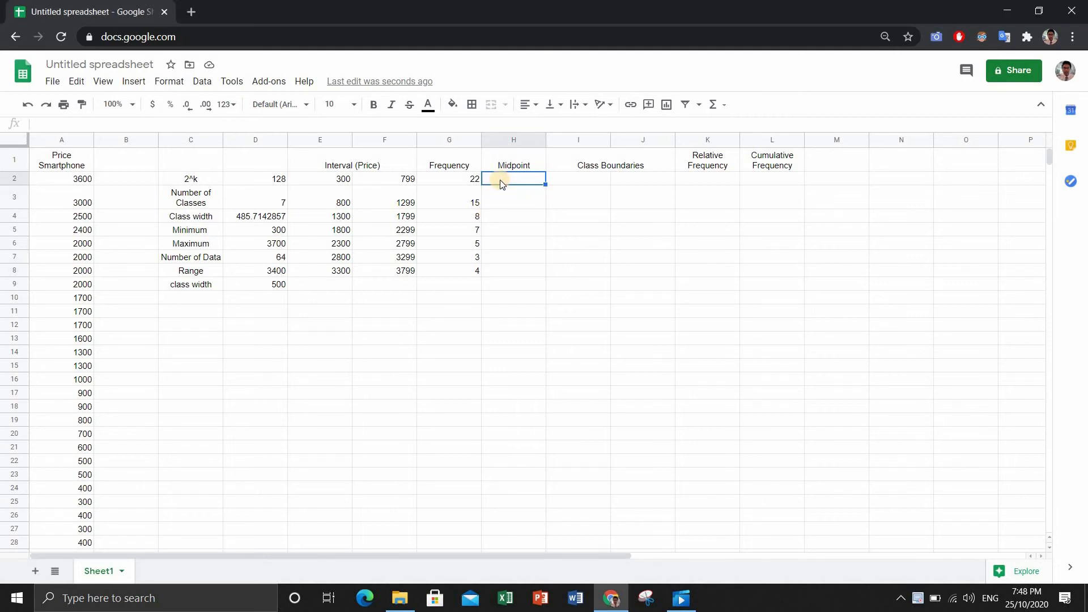
pyautogui.write('=')
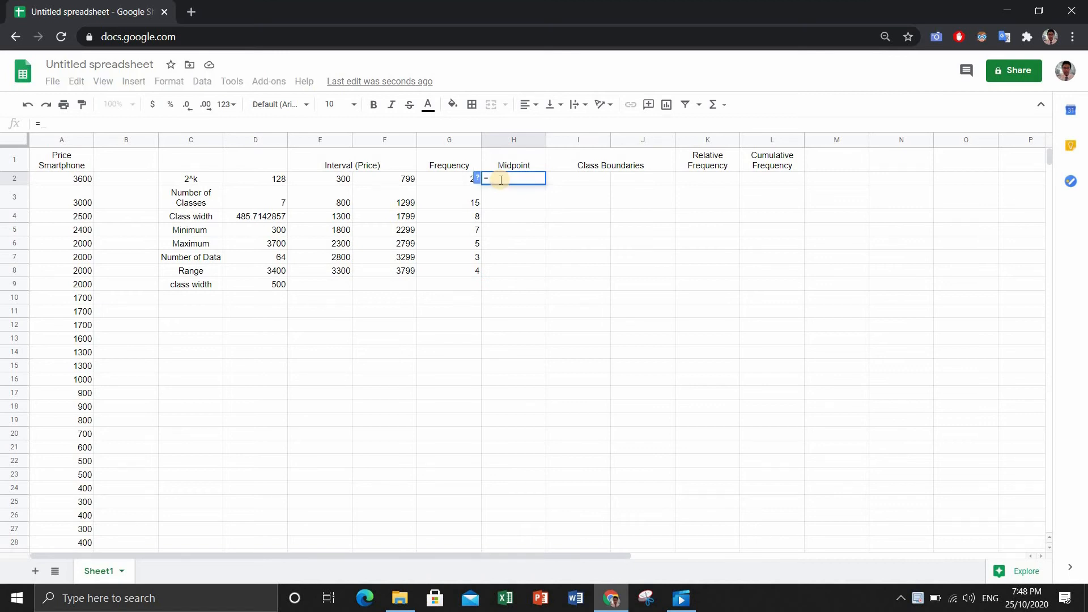
pyautogui.write('(')
pyautogui.click(413, 180)
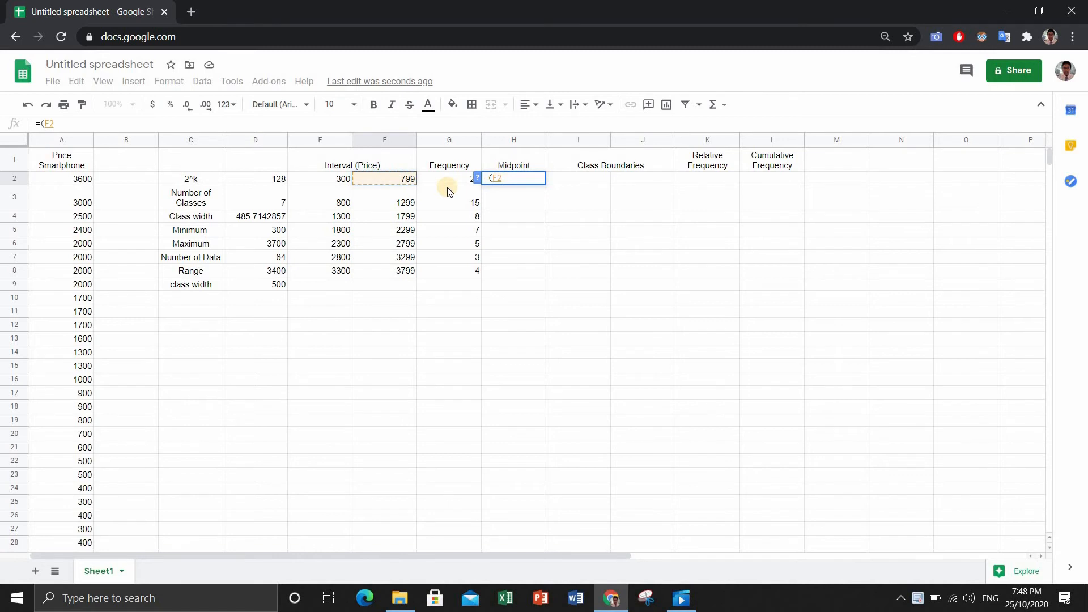
pyautogui.write('+')
pyautogui.click(338, 181)
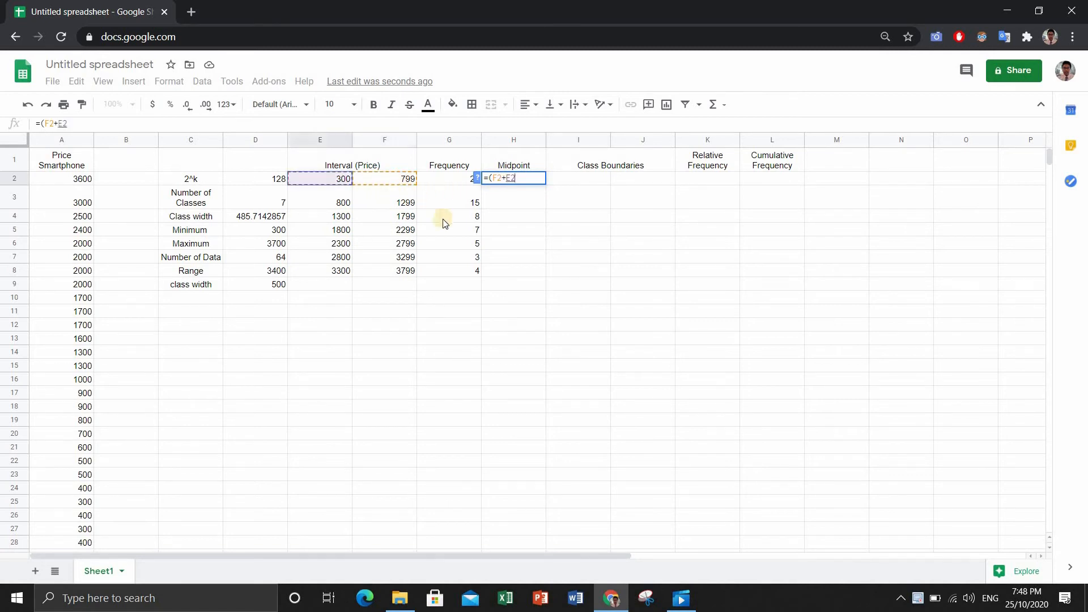
pyautogui.write(')')
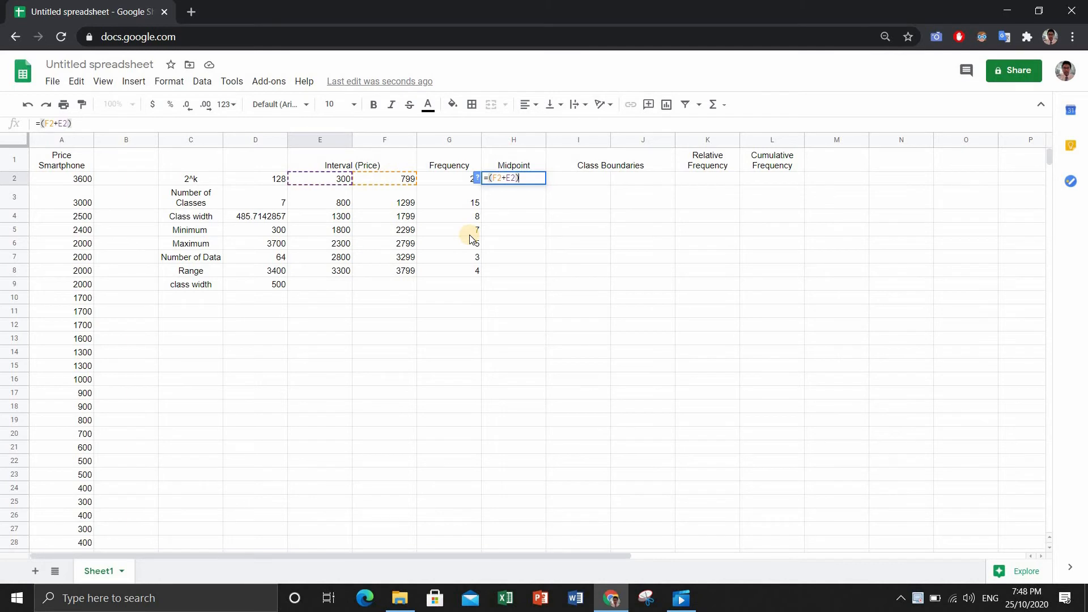
pyautogui.write('*.5')
pyautogui.press('Return')
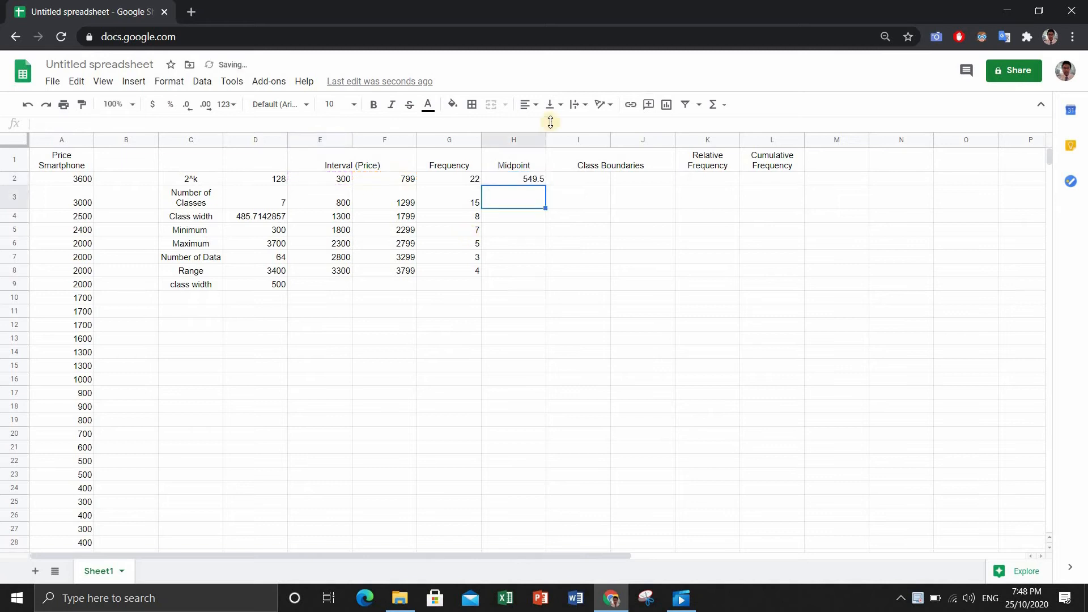
# Step: Fill the midpoint formula from H2 down to H8 for the remaining classes
pyautogui.click(532, 179)
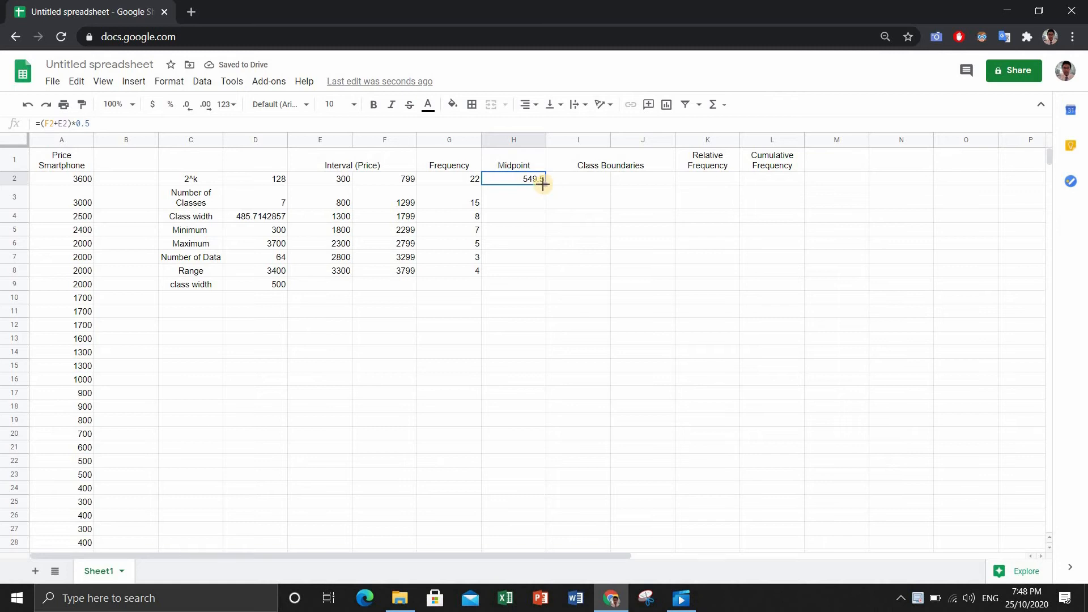
pyautogui.moveTo(547, 183)
pyautogui.mouseDown()
pyautogui.moveTo(545, 273)
pyautogui.moveTo(546, 180)
pyautogui.mouseUp()
pyautogui.doubleClick(545, 184)
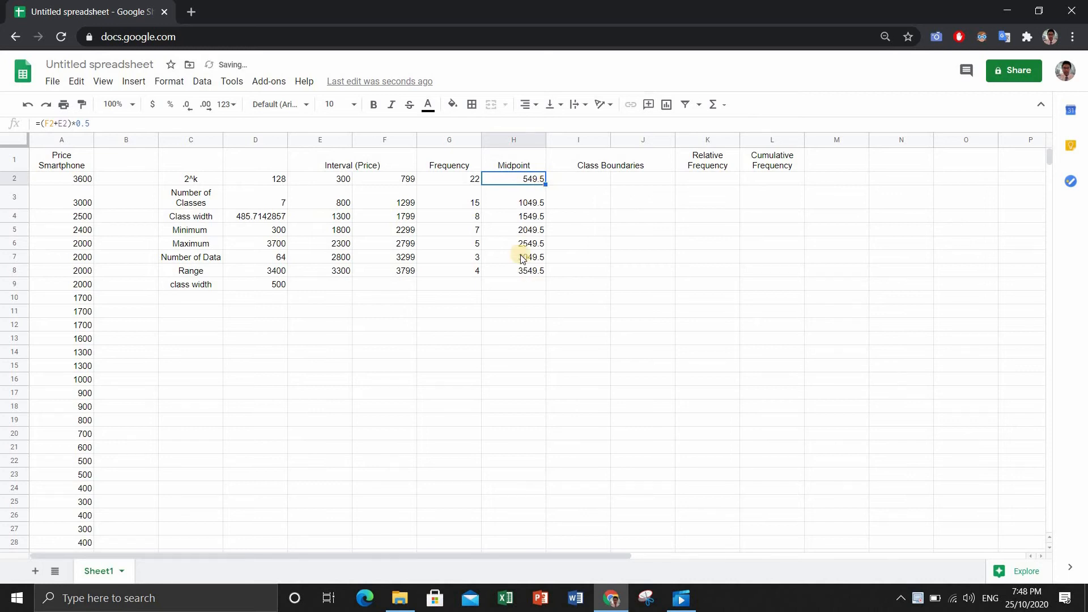
# Step: Calculate the first lower class boundary in cell I2 with the formula =E2-0.5
pyautogui.click(591, 179)
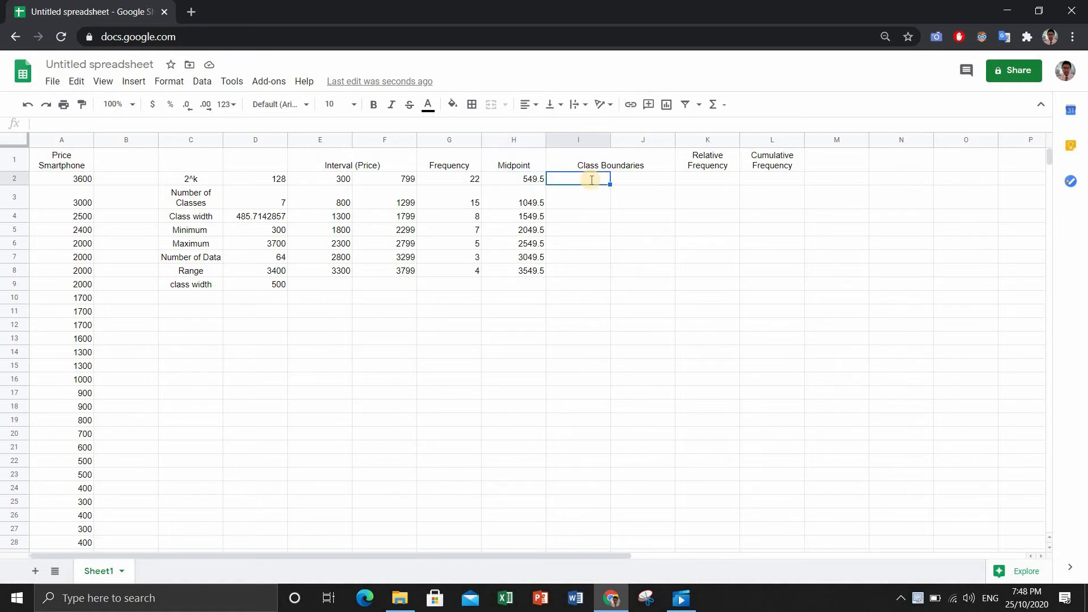
pyautogui.write('=')
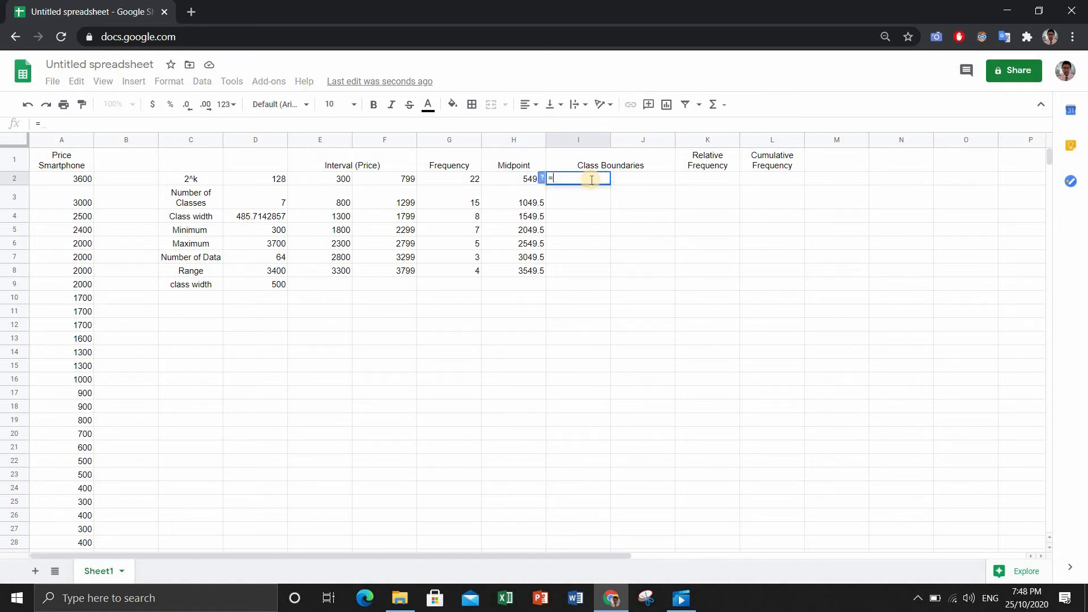
pyautogui.click(343, 180)
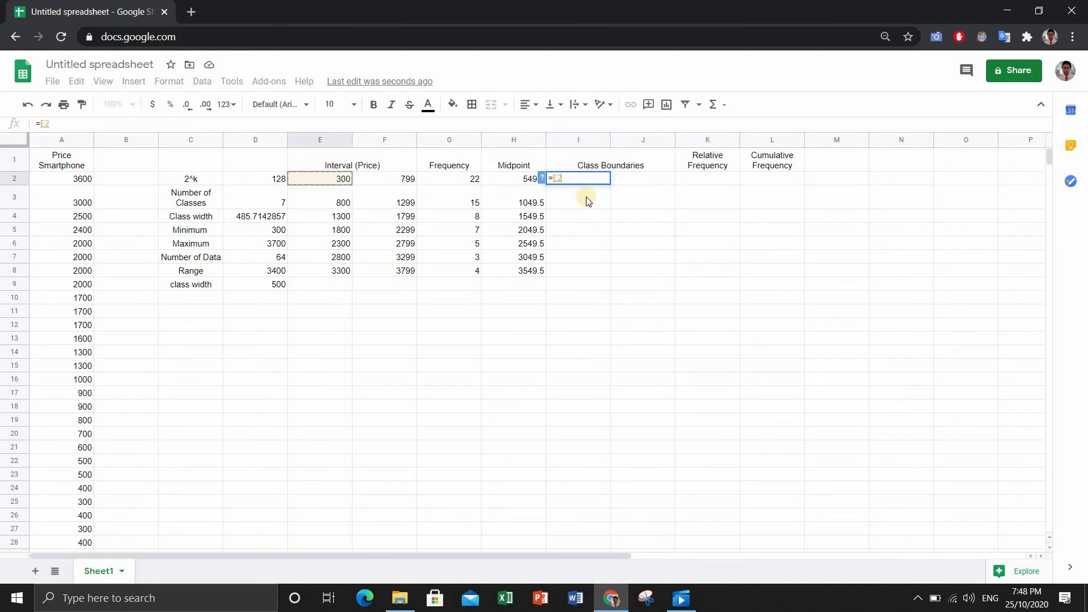
pyautogui.write('-0.')
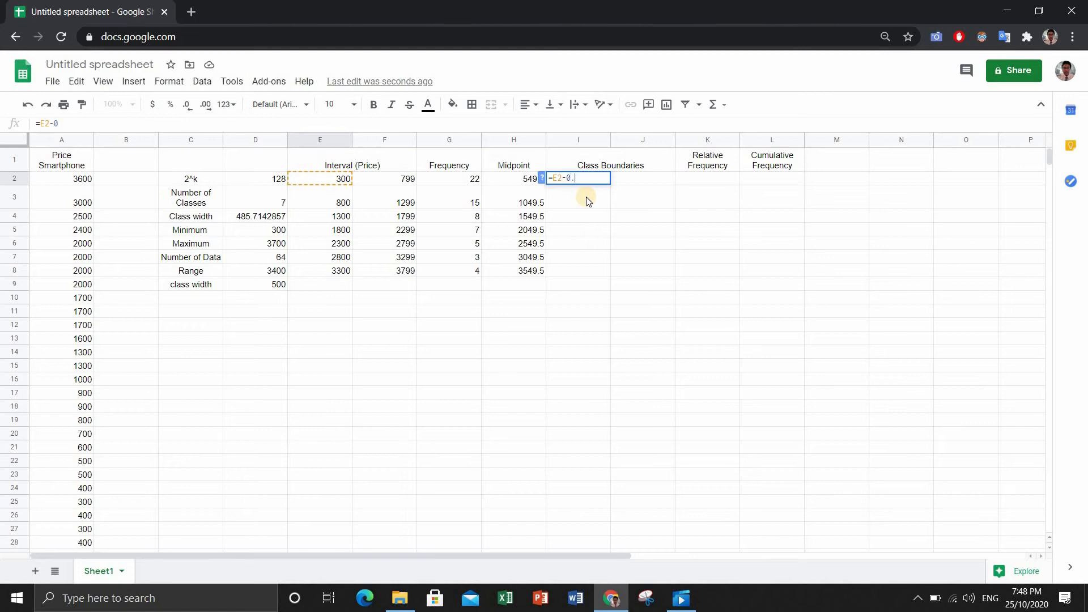
pyautogui.write('5')
pyautogui.press('Return')
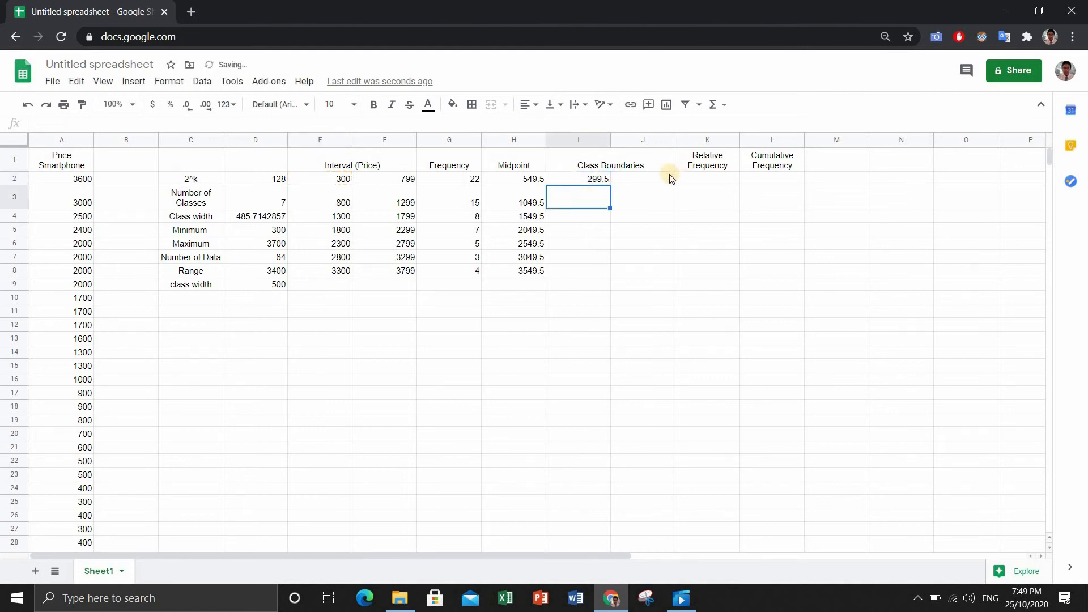
# Step: Calculate the first upper class boundary in cell J2 with the formula =F2+.5
pyautogui.click(615, 180)
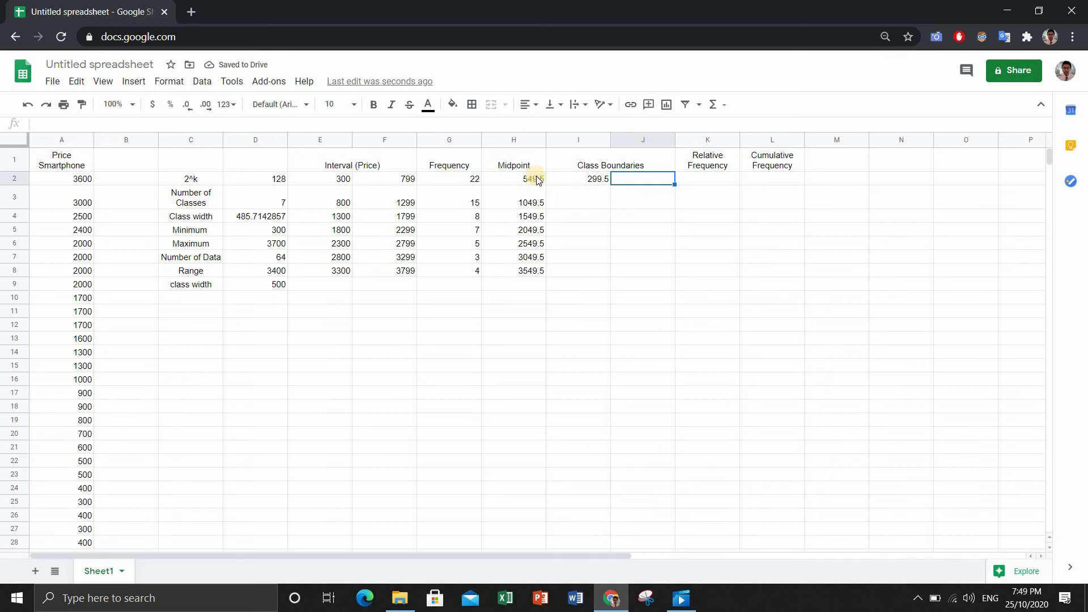
pyautogui.write('=')
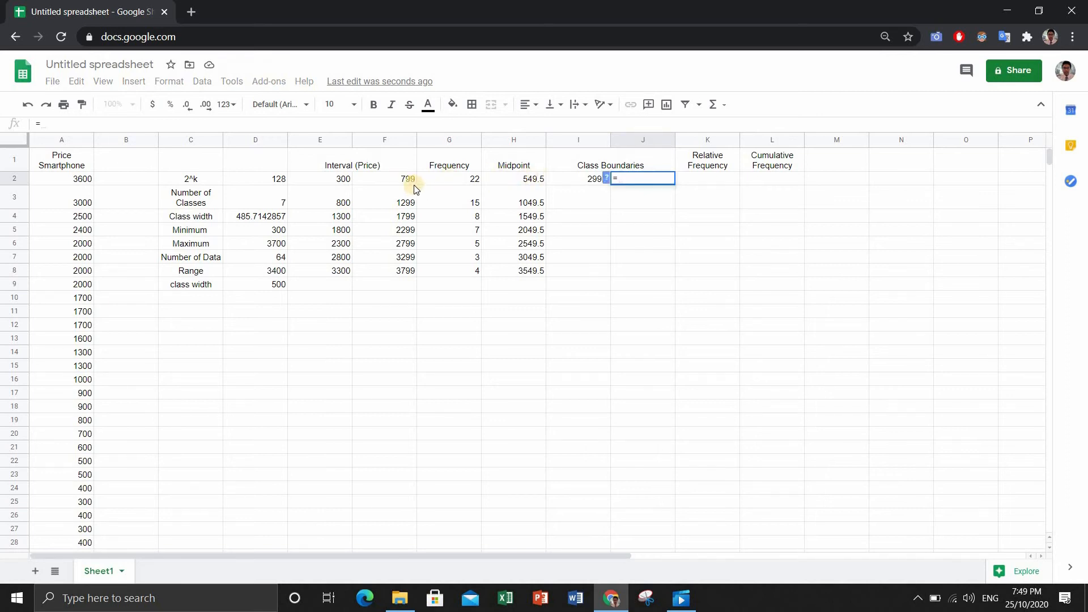
pyautogui.click(406, 179)
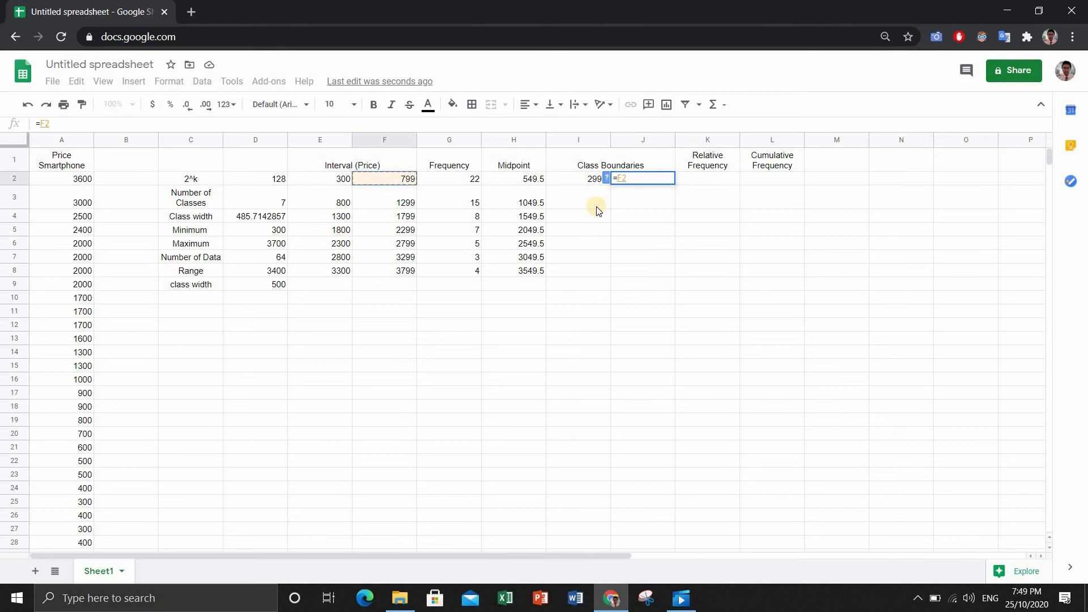
pyautogui.write('+')
pyautogui.write('0.5')
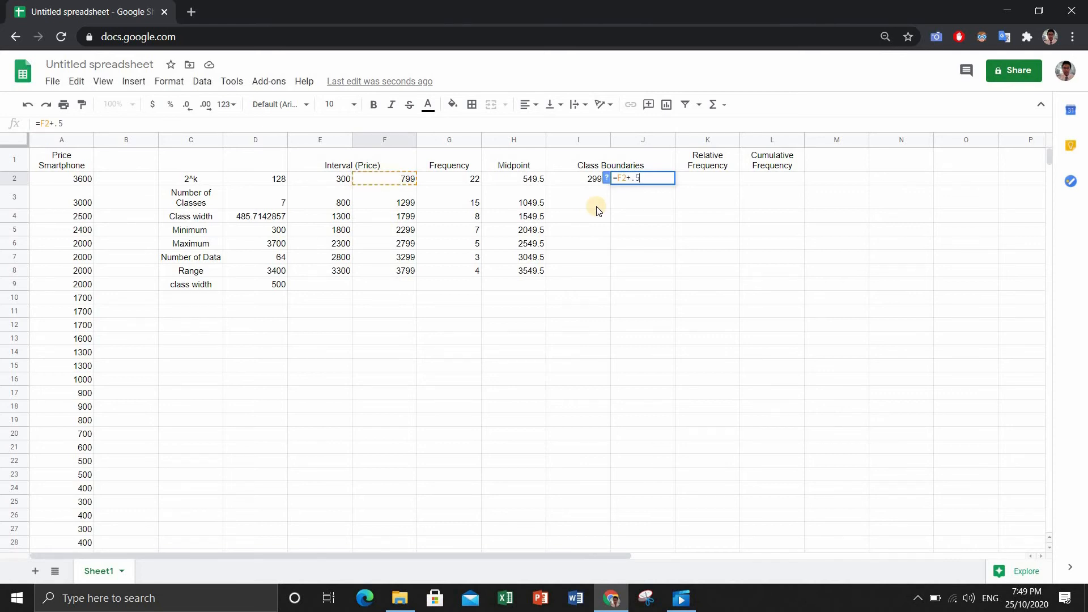
pyautogui.press('Return')
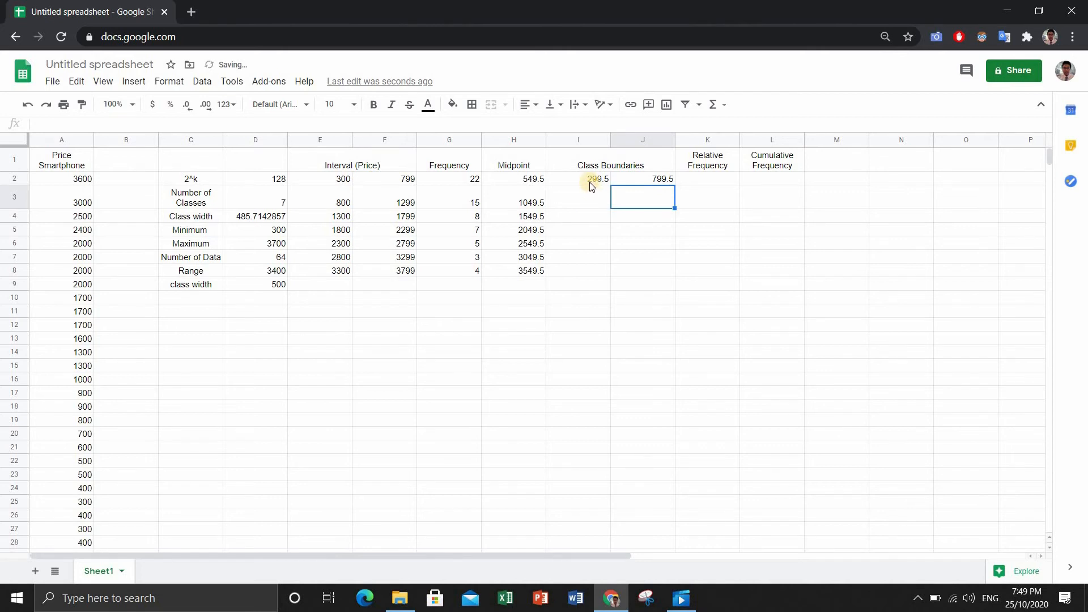
# Step: Fill both class boundary formulas in I2:J2 down to row 8
pyautogui.click(590, 179)
pyautogui.moveTo(624, 180); pyautogui.dragTo(637, 178)
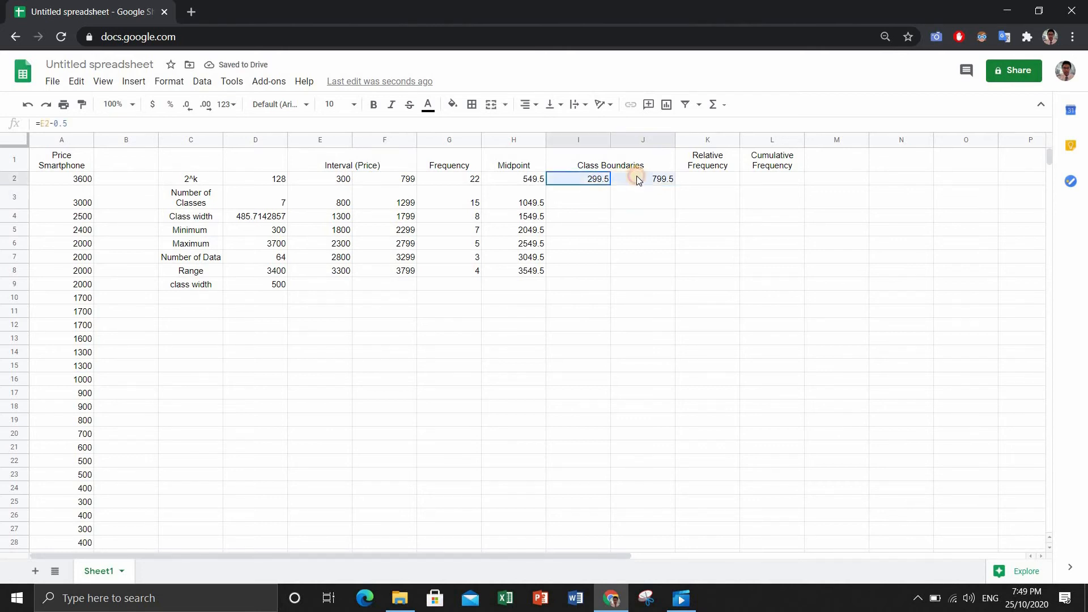
pyautogui.doubleClick(674, 183)
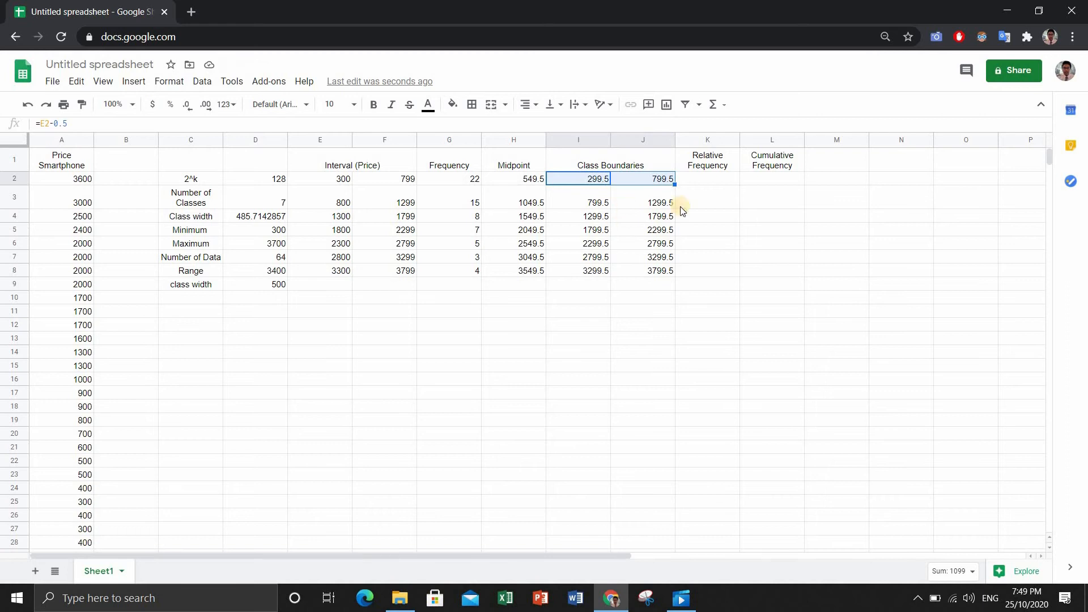
# Step: Calculate the first relative frequency in cell K2 with the formula =G2/D7 and fill it down to K8
pyautogui.click(726, 183)
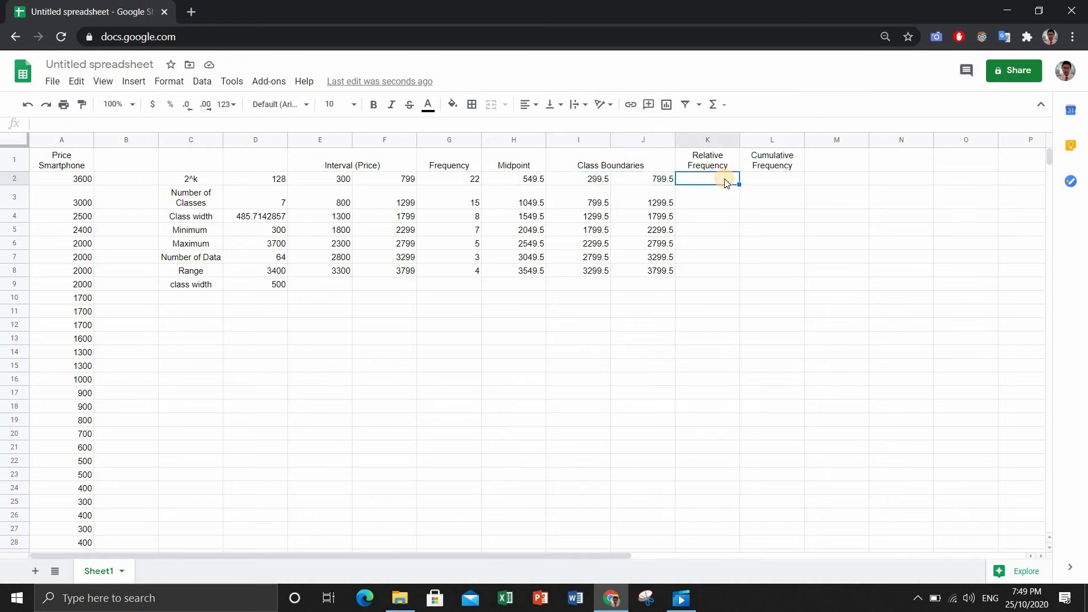
pyautogui.write('=')
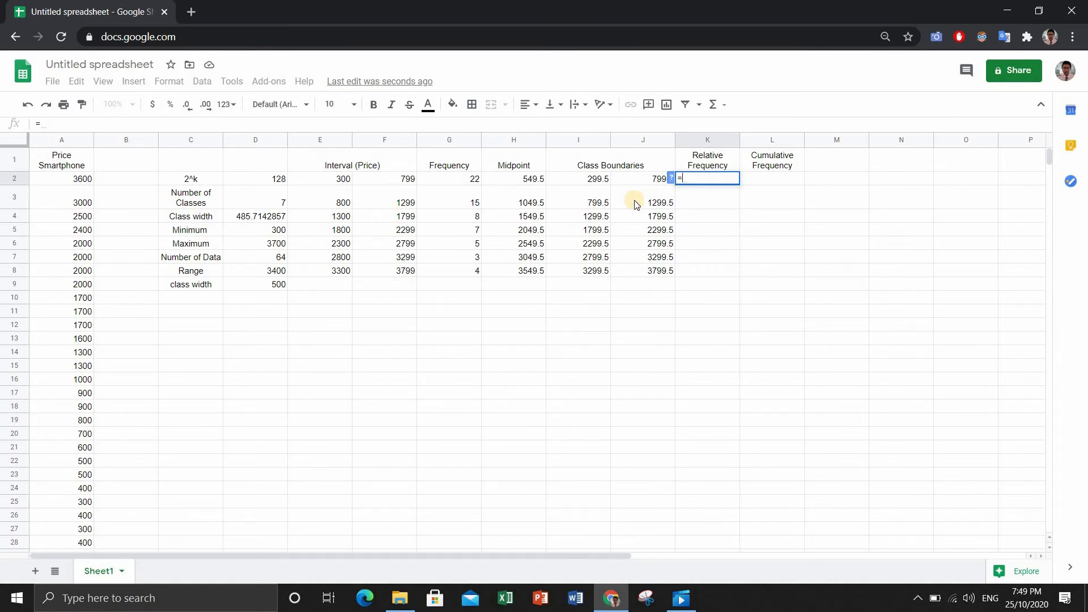
pyautogui.click(473, 187)
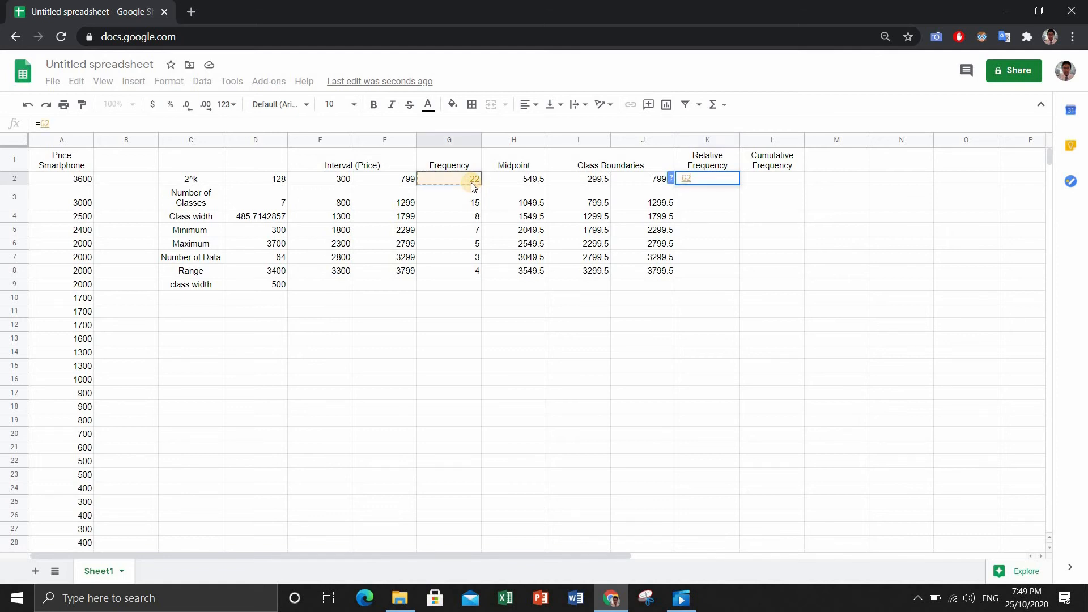
pyautogui.write('/')
pyautogui.click(236, 260)
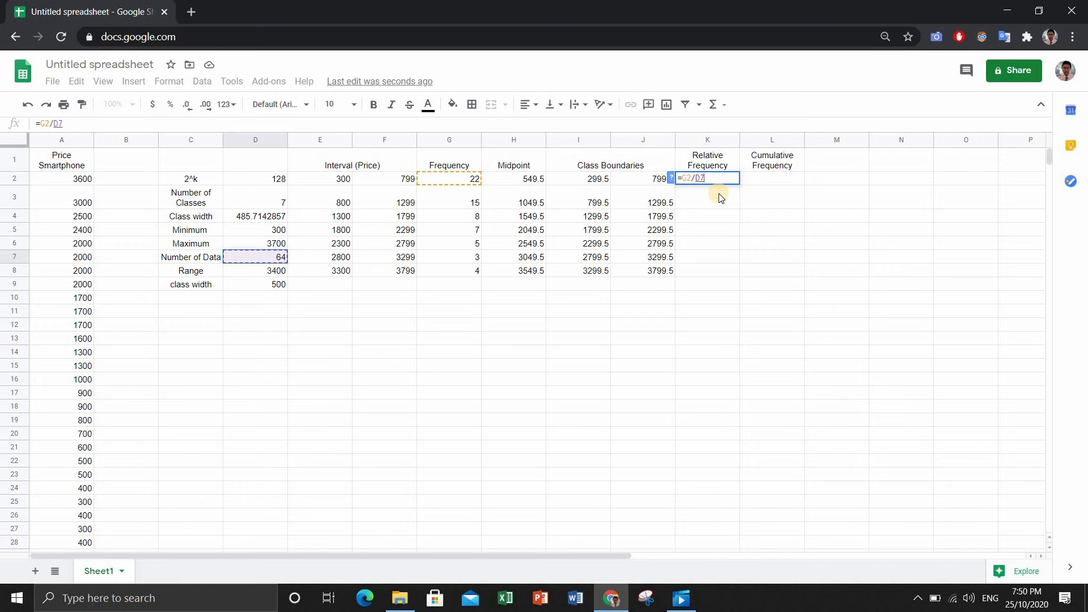
pyautogui.press('Return')
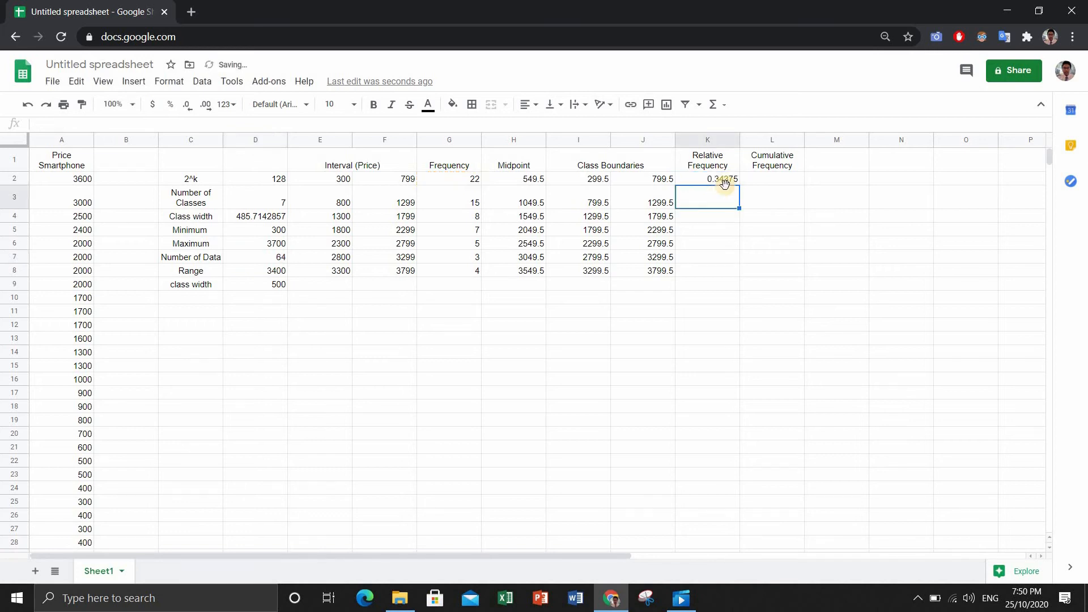
pyautogui.click(724, 179)
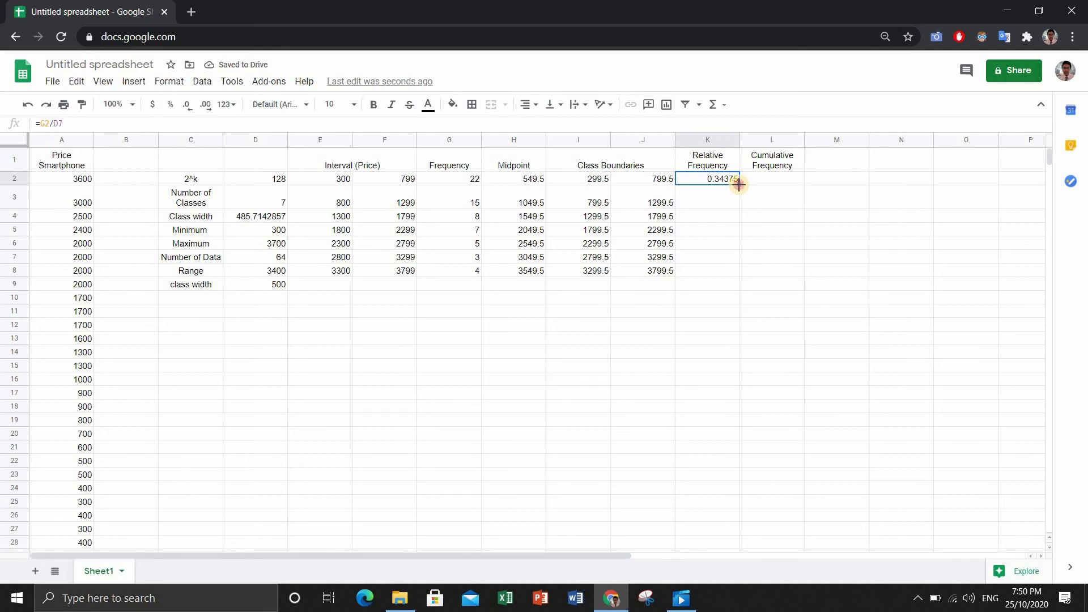
pyautogui.doubleClick(739, 184)
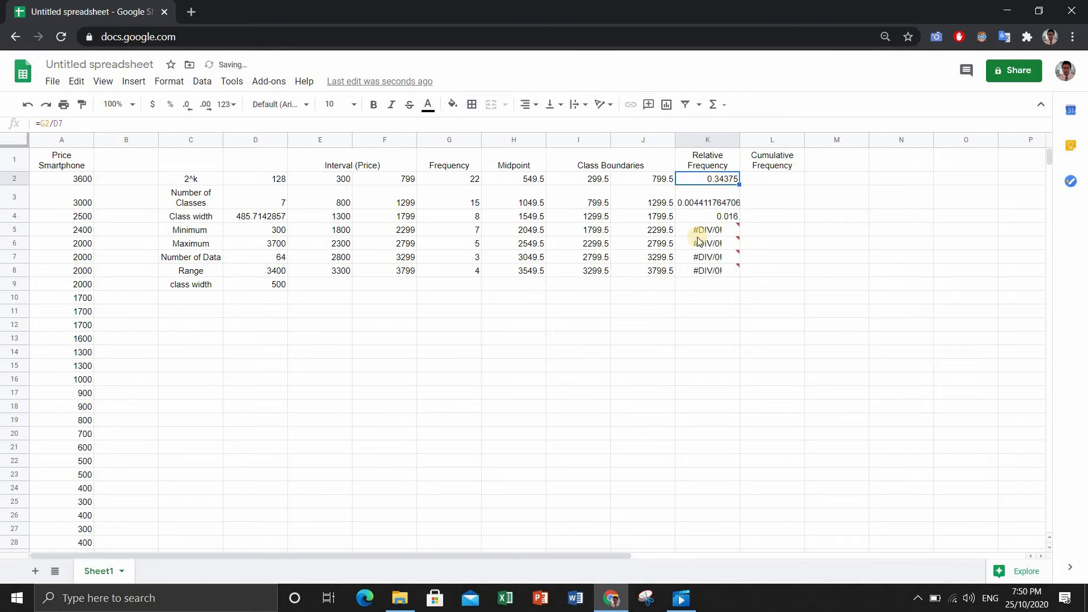
# Step: Make the reference to the number of data absolute in cell K2, so the formula reads =G2/$D$7
pyautogui.doubleClick(706, 179)
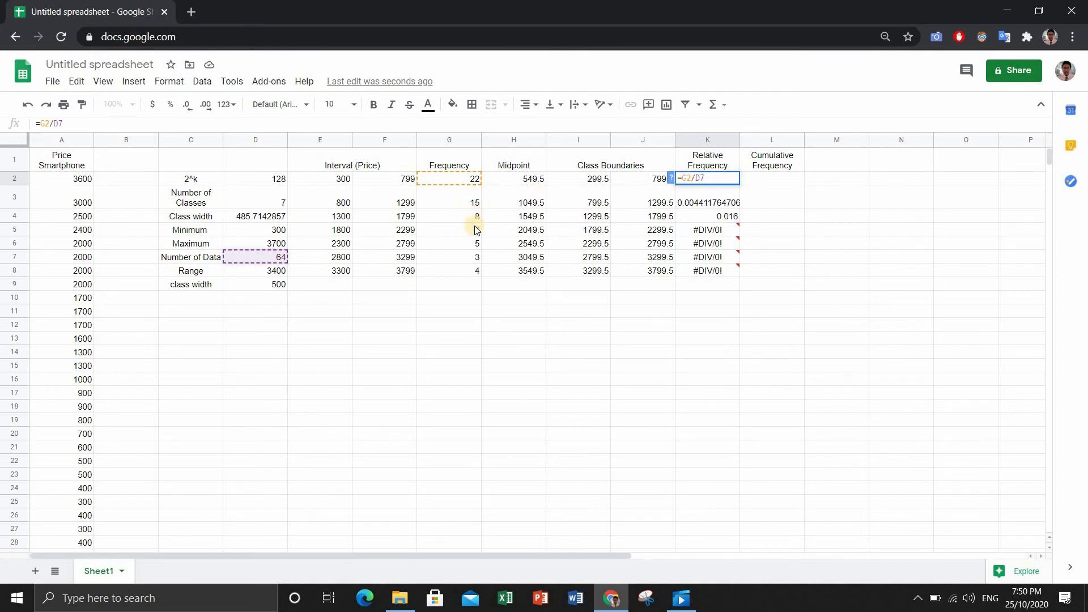
pyautogui.click(704, 179)
pyautogui.write('$D')
pyautogui.write('$')
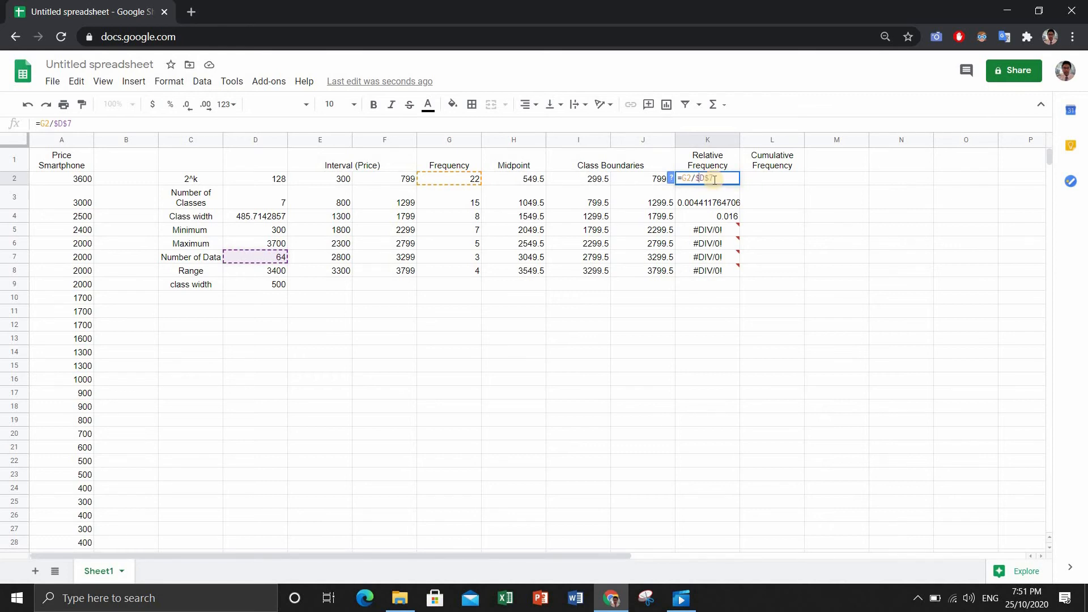
pyautogui.press('Return')
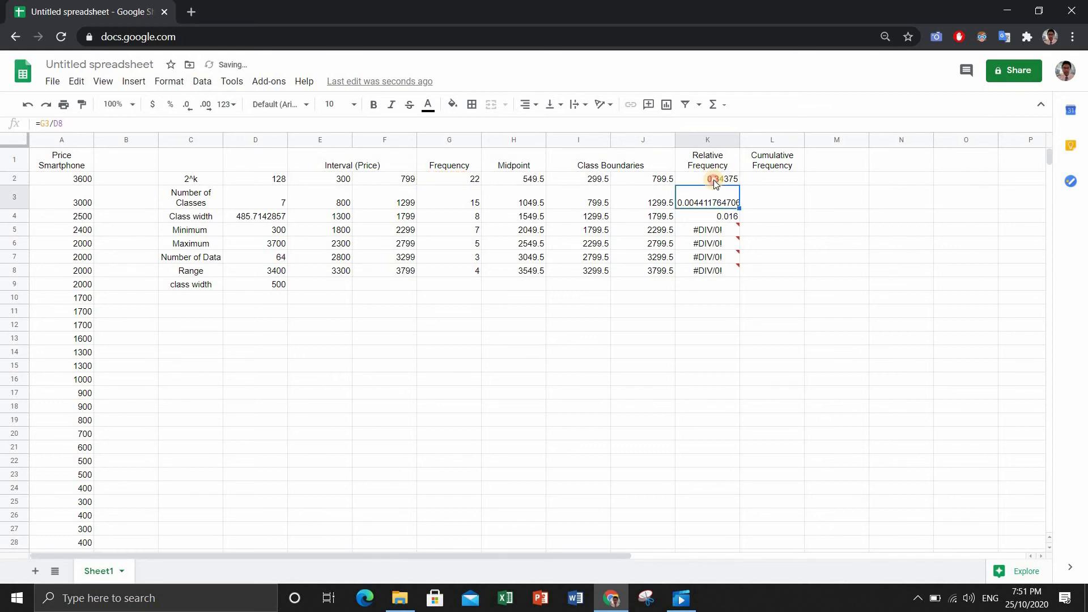
# Step: Copy the corrected relative frequency formula from K2 down to K8, replacing the earlier formulas
pyautogui.click(714, 179)
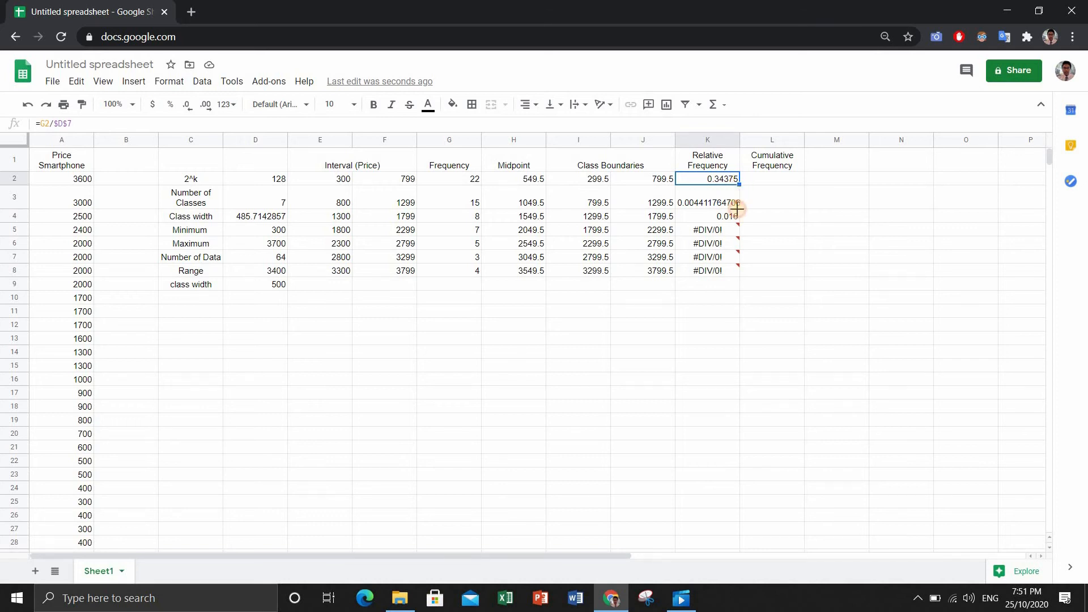
pyautogui.moveTo(737, 208); pyautogui.dragTo(736, 268)
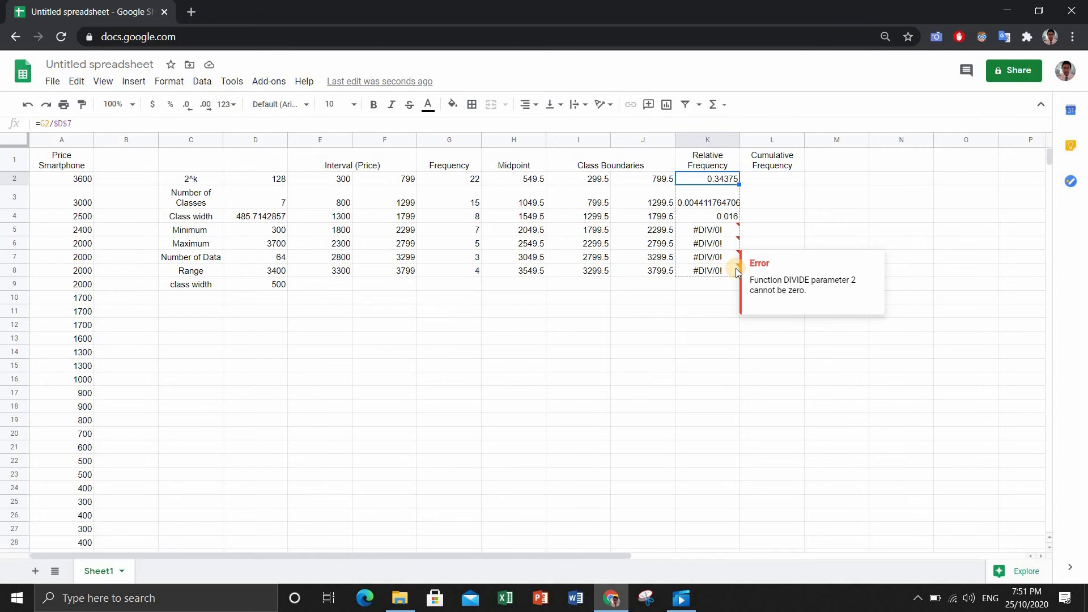
pyautogui.keyDown('shift'); pyautogui.click(736, 268); pyautogui.keyUp('shift')
pyautogui.hotkey('ctrl', 'v')
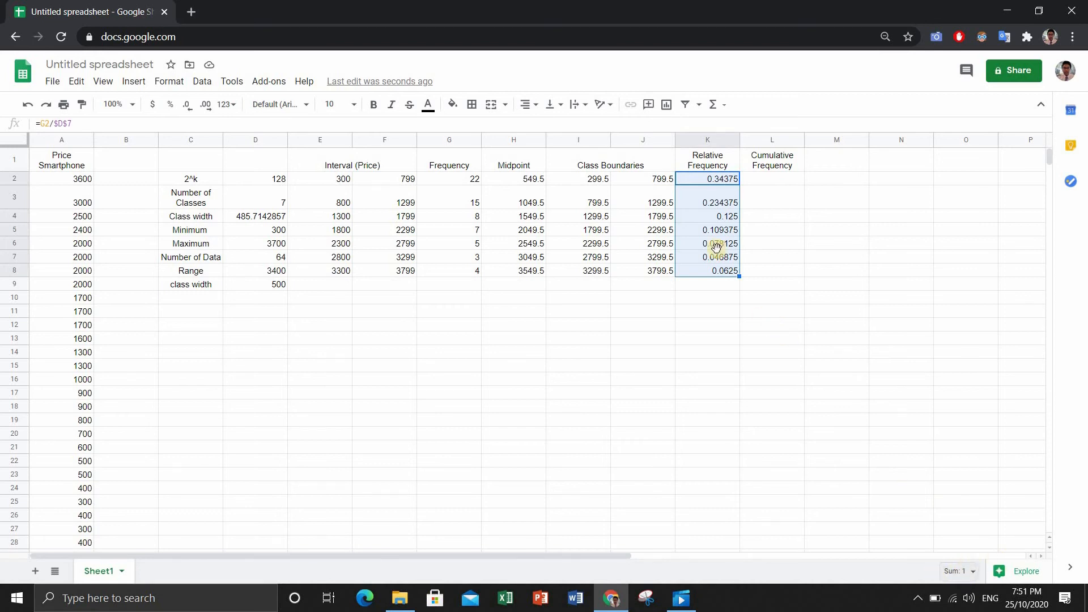
# Step: Format the relative frequencies in K2:K8 as percentages
pyautogui.click(156, 83)
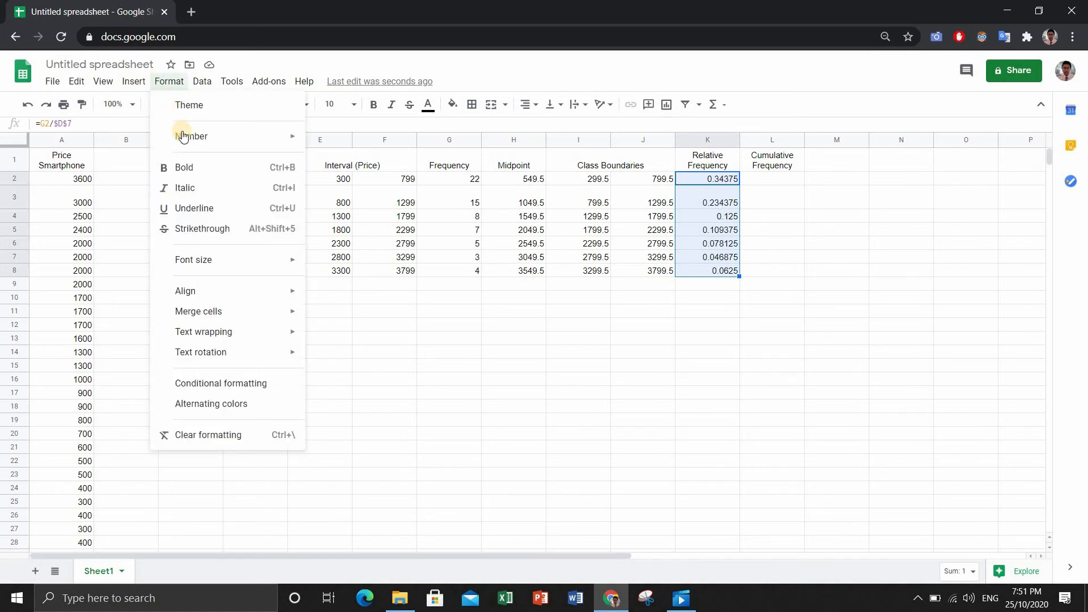
pyautogui.moveTo(183, 137)
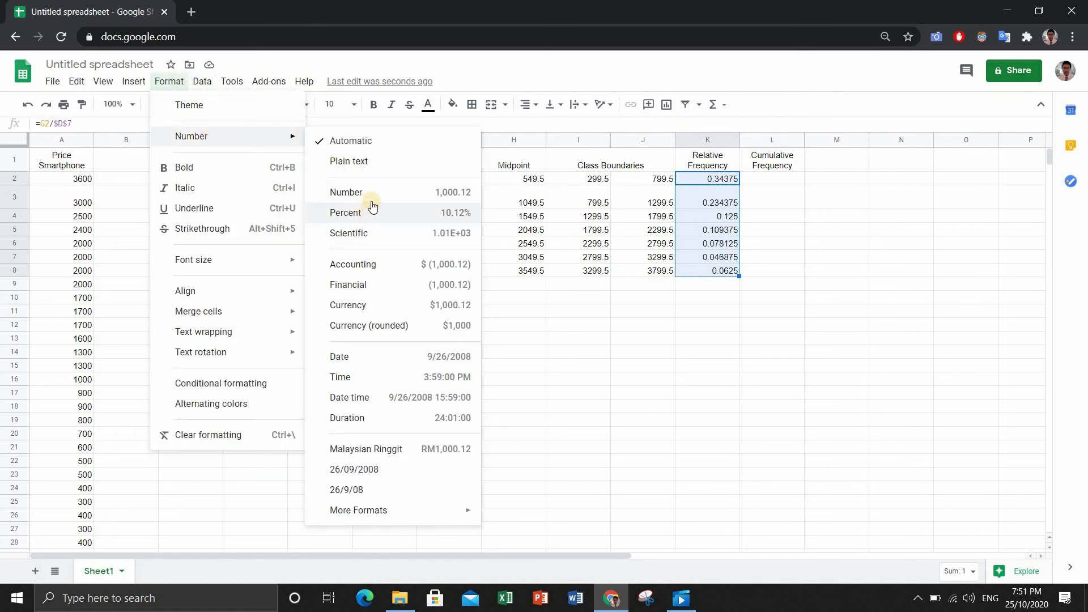
pyautogui.click(378, 217)
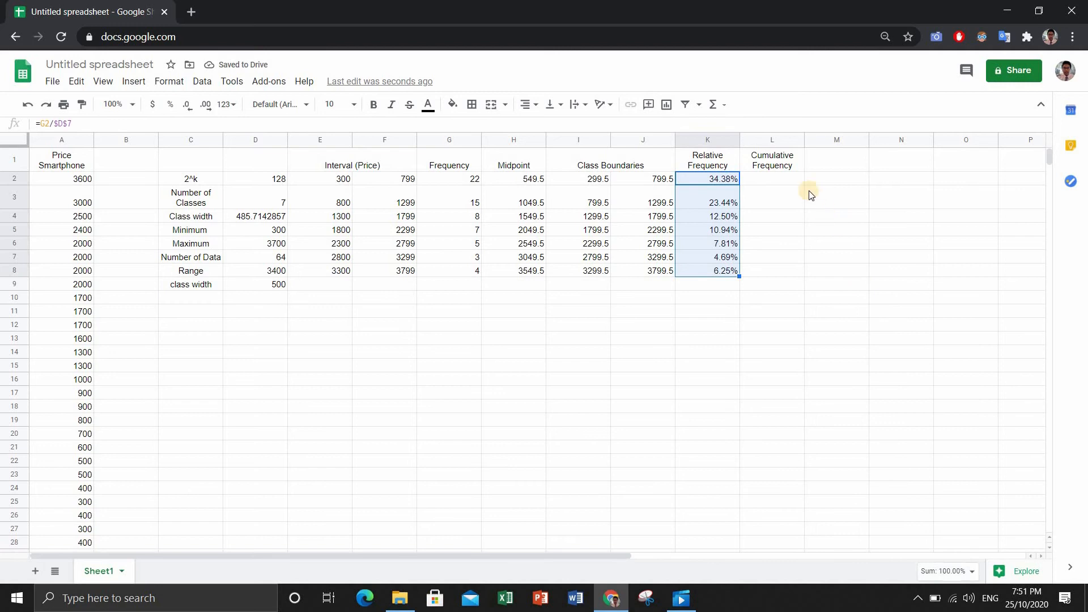
# Step: Calculate the first cumulative frequency in cell L2 with =SUM(G2:G2) and fill it down to L8
pyautogui.click(787, 181)
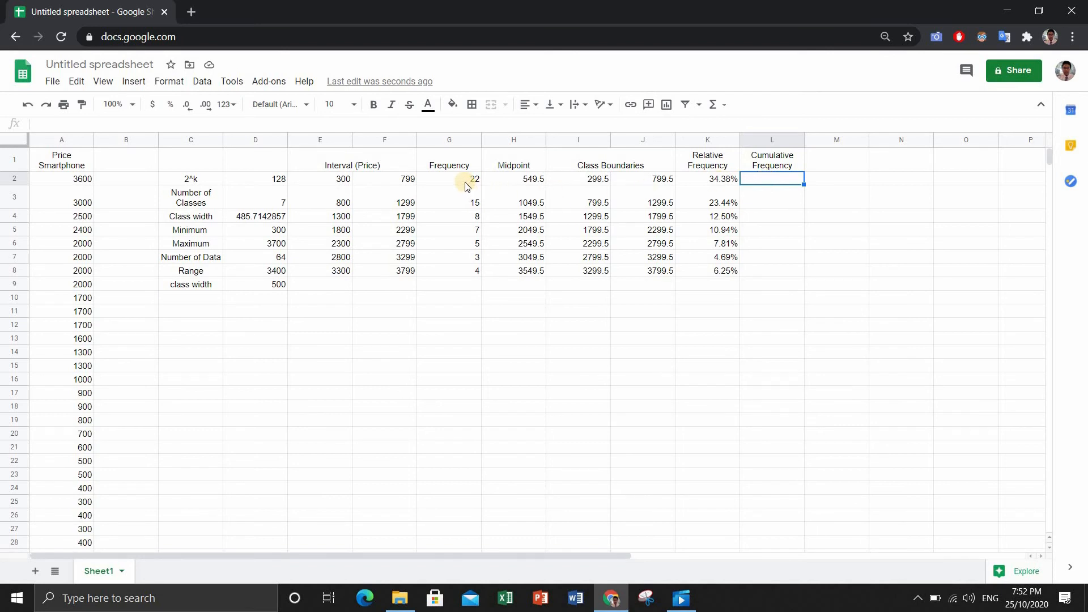
pyautogui.press('Down')
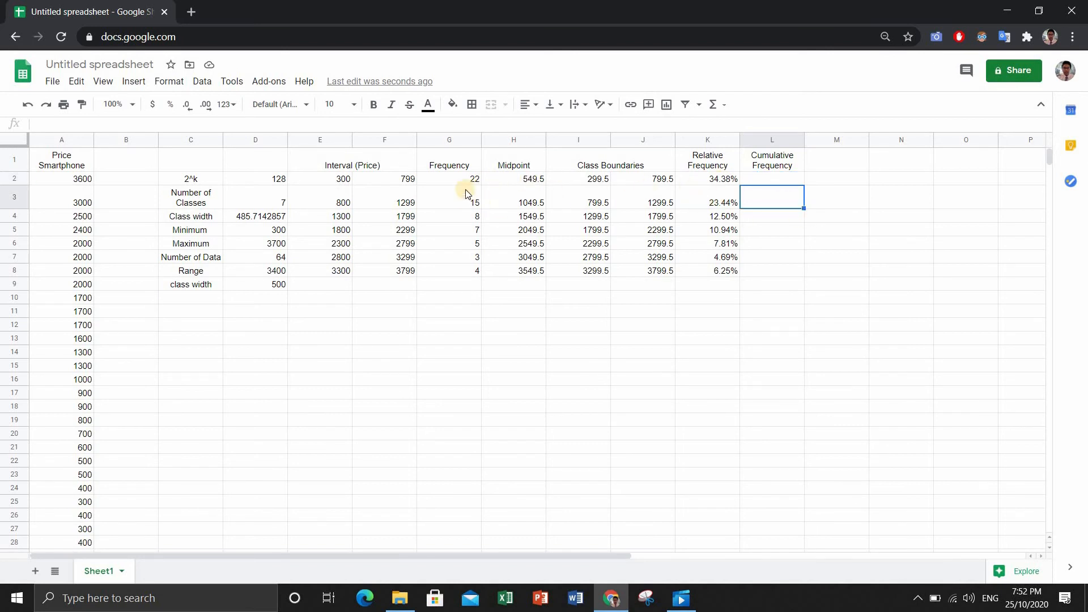
pyautogui.click(760, 214)
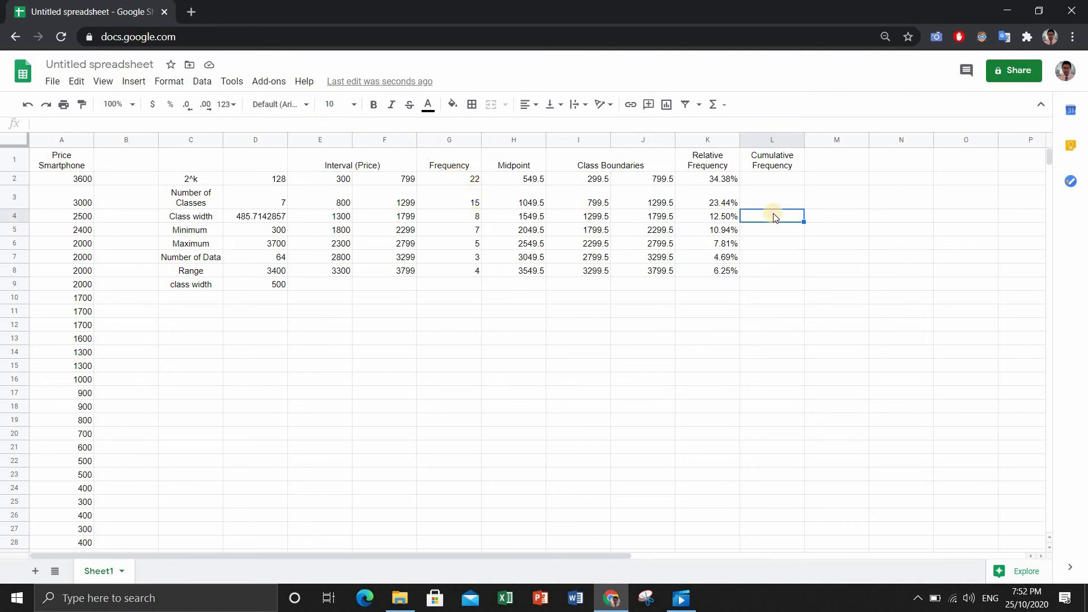
pyautogui.click(758, 180)
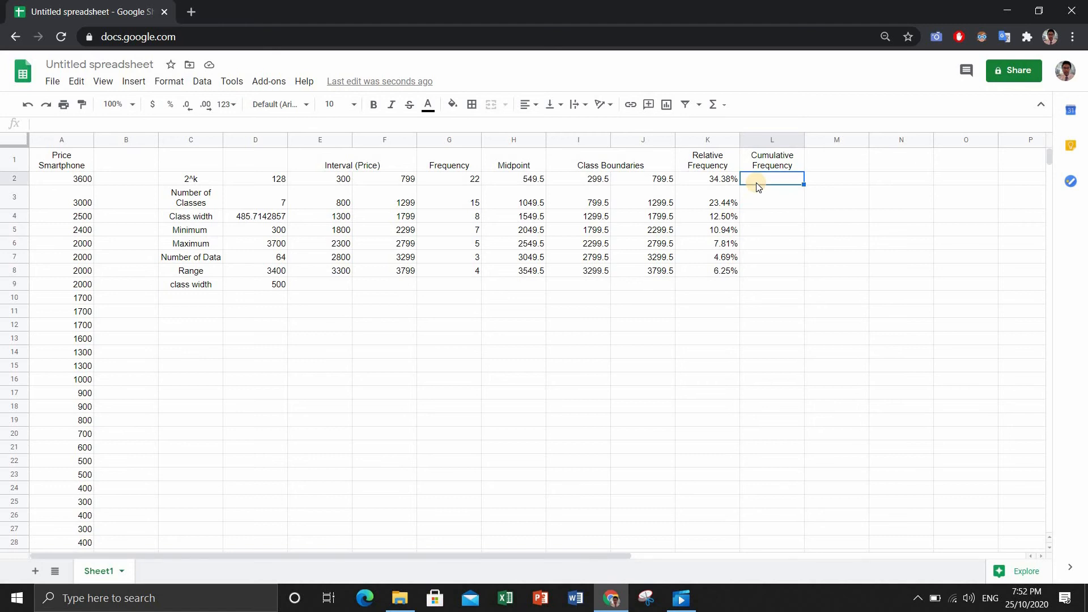
pyautogui.write('=sum')
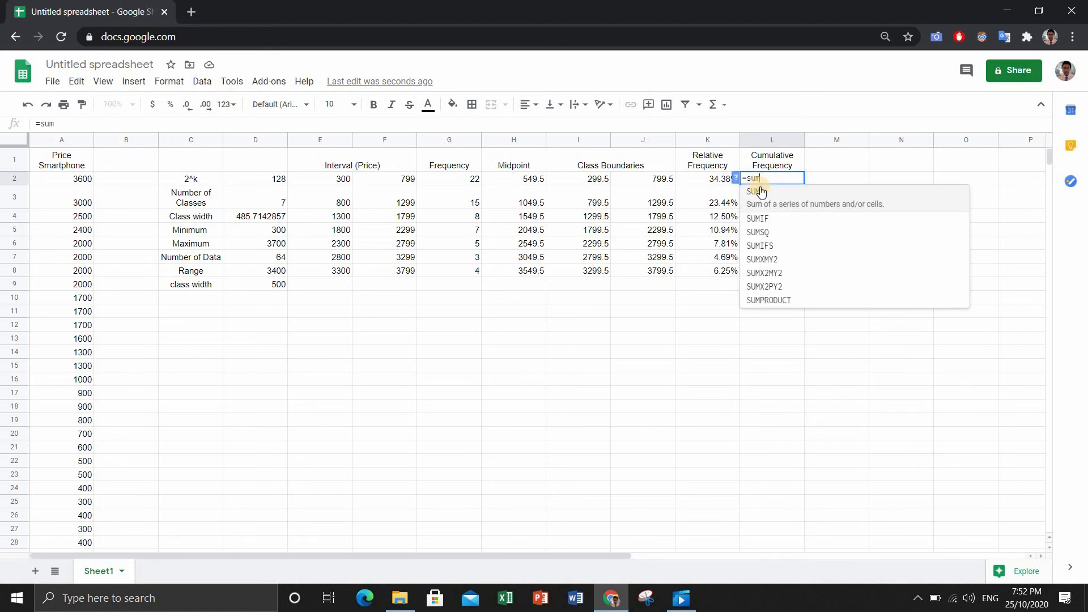
pyautogui.click(760, 192)
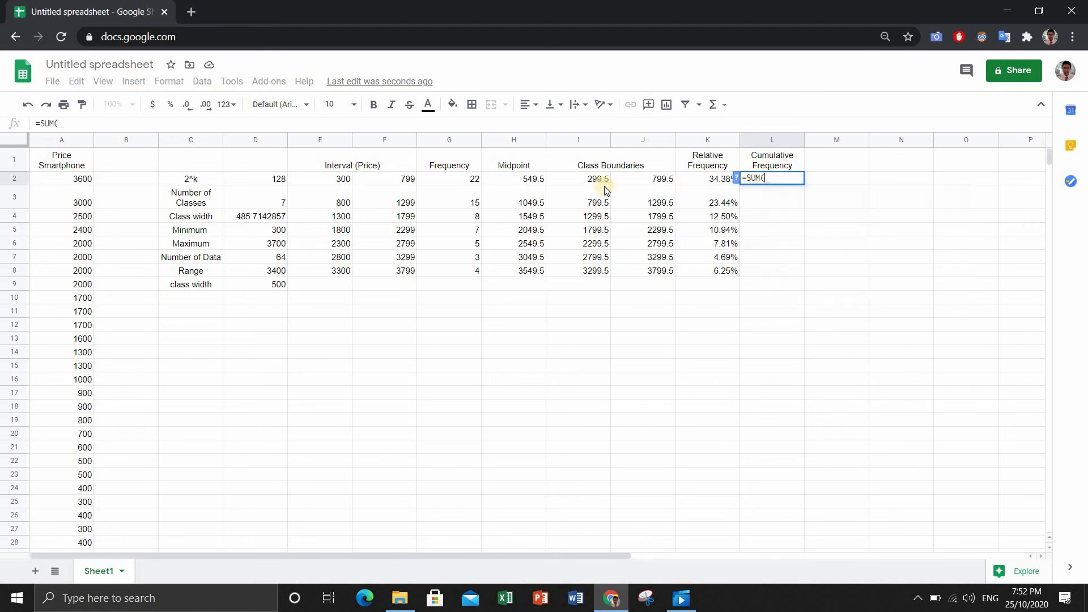
pyautogui.click(446, 178)
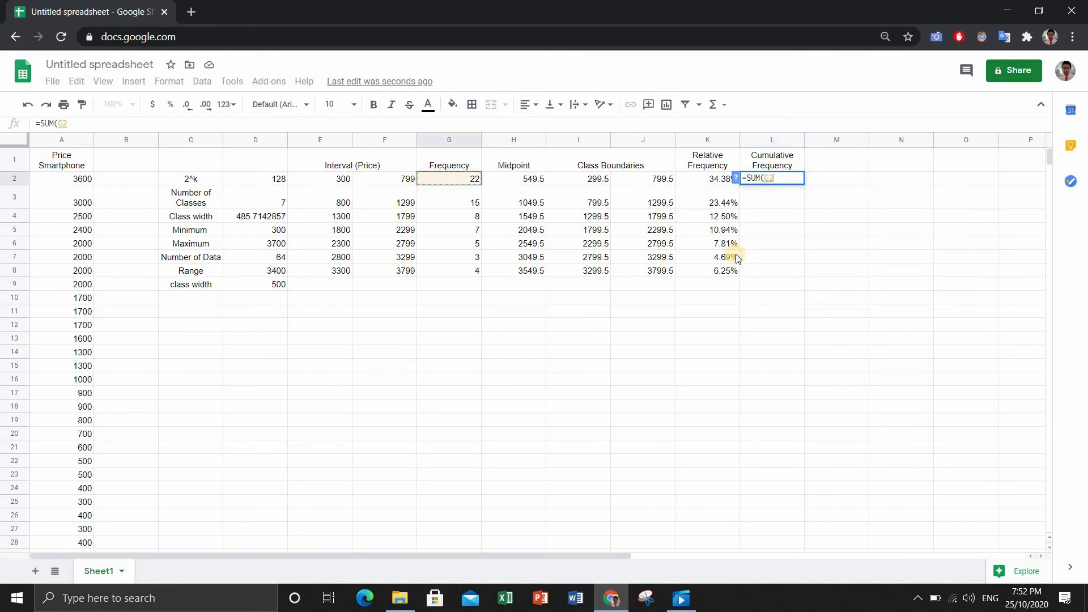
pyautogui.write(':')
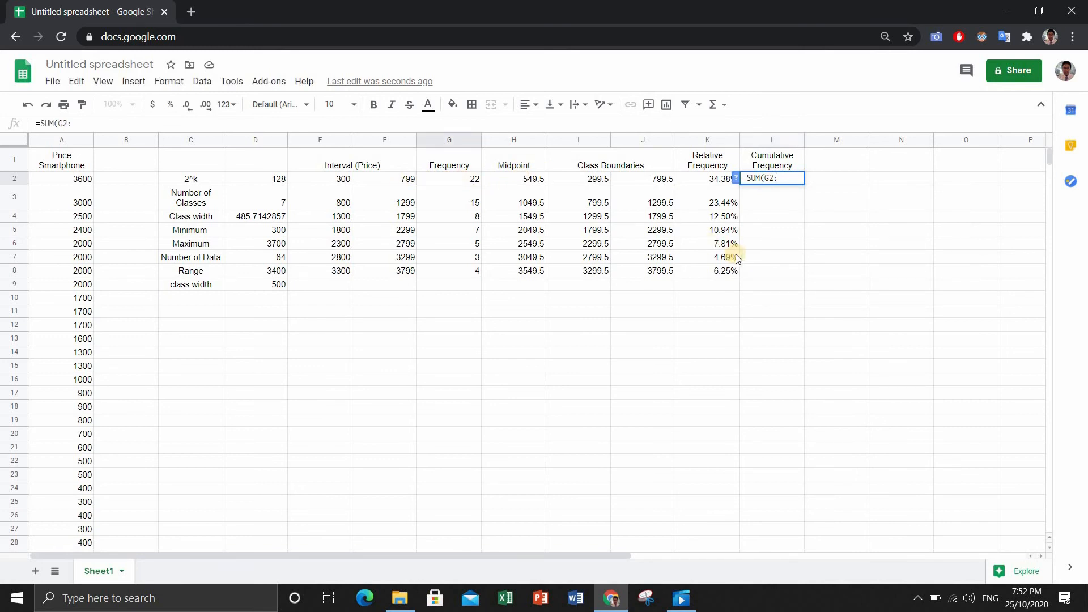
pyautogui.click(436, 182)
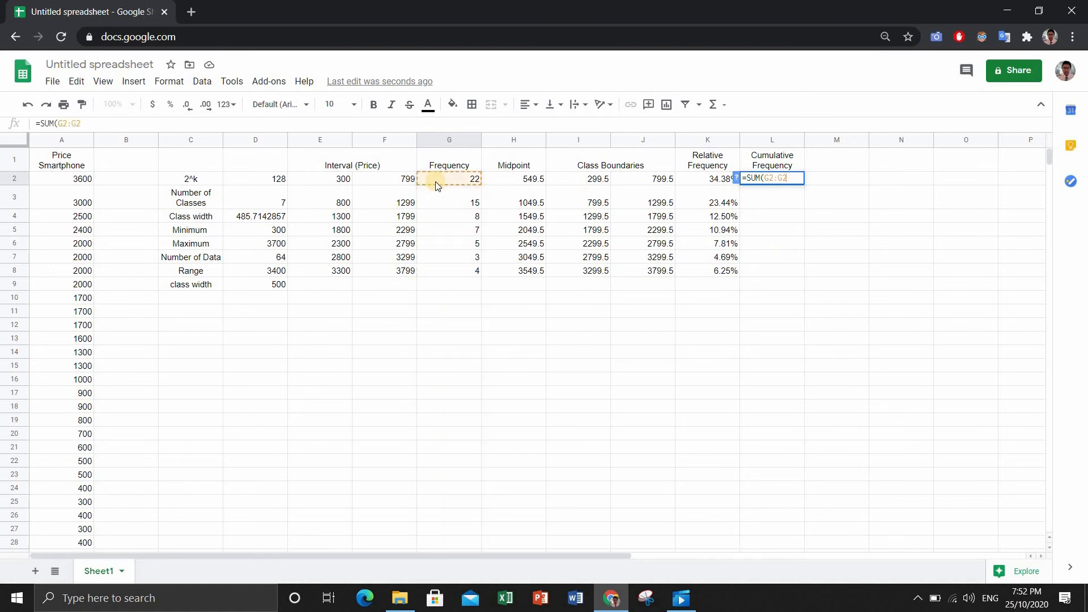
pyautogui.write(')')
pyautogui.press('Return')
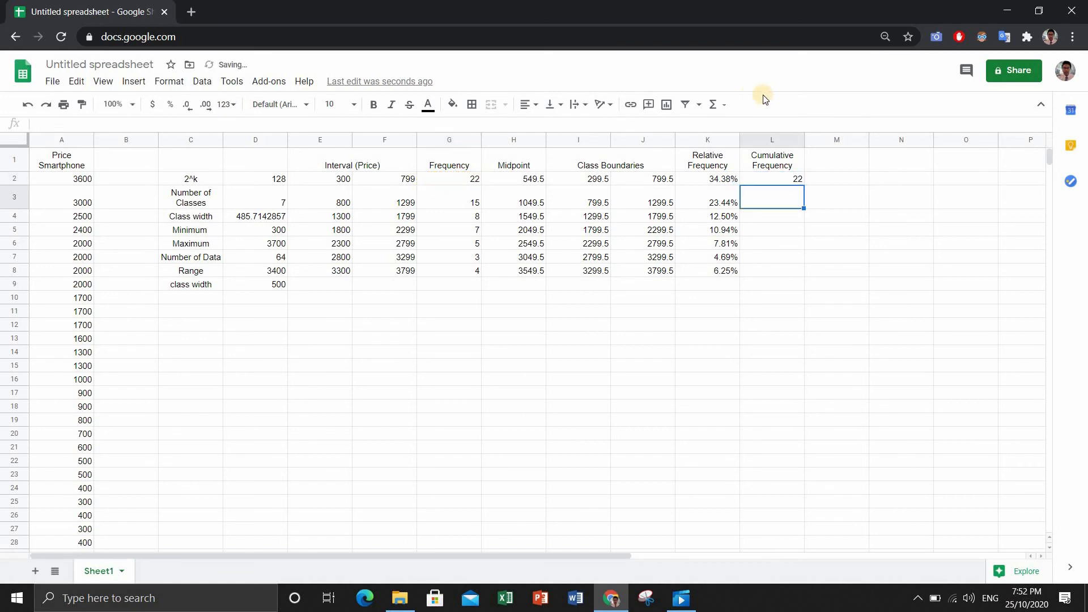
pyautogui.click(799, 180)
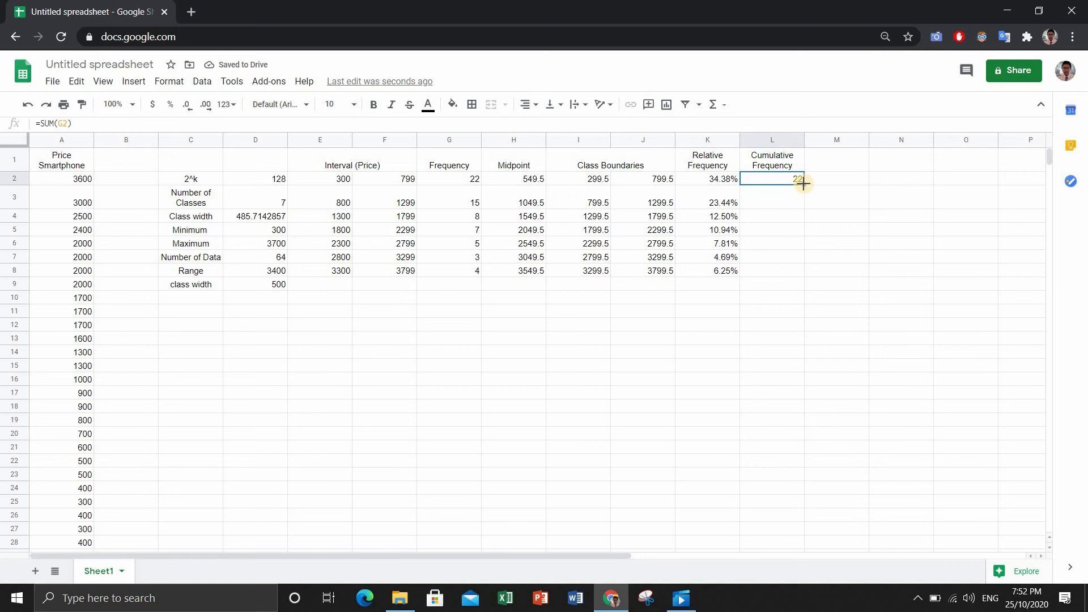
pyautogui.doubleClick(804, 183)
# Step: Edit the formula in cell L2 to =SUM($G$2:G2), with an absolute start of the range
pyautogui.click(789, 183)
pyautogui.doubleClick(774, 181)
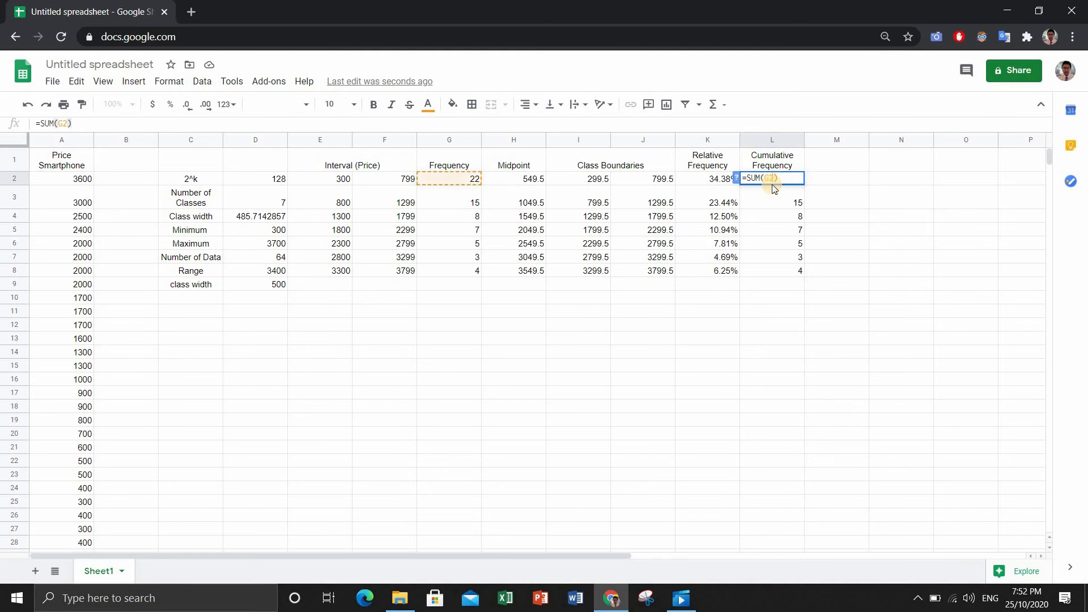
pyautogui.write(':G')
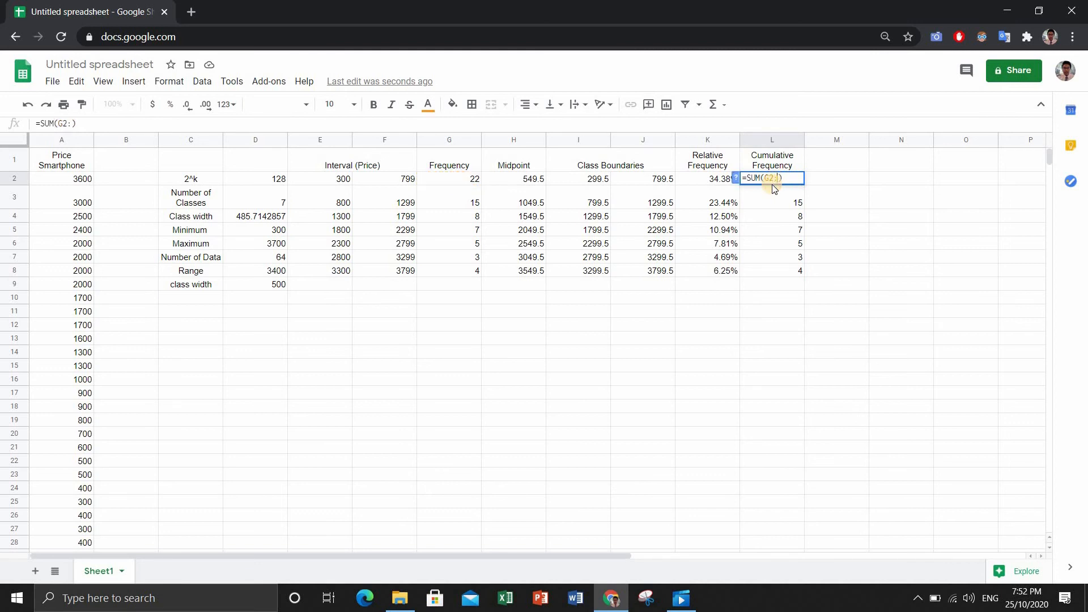
pyautogui.write('2')
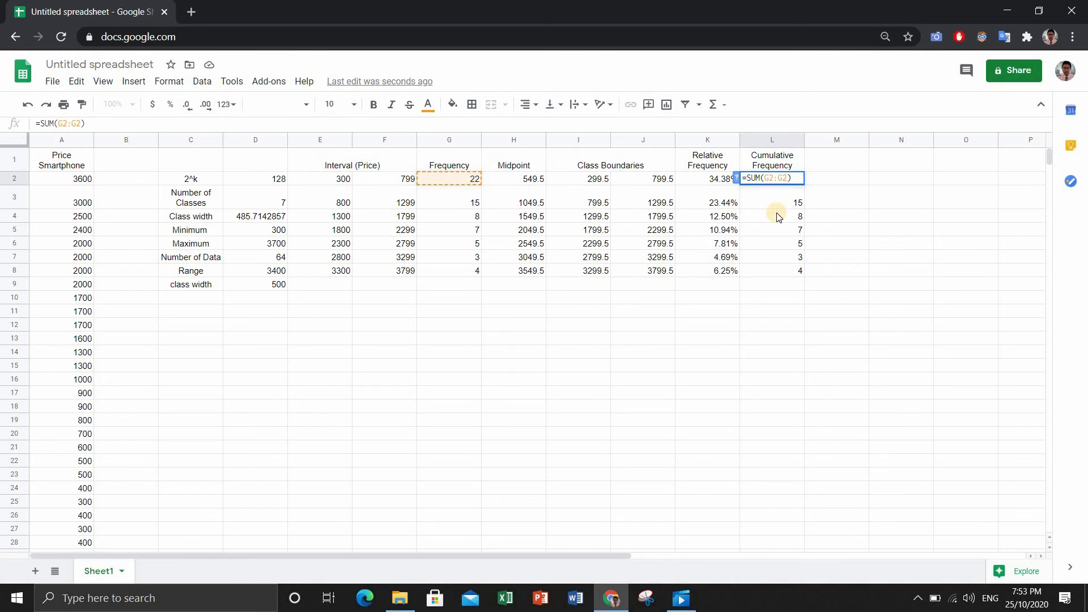
pyautogui.click(784, 179)
pyautogui.write('$G$')
pyautogui.press('Return')
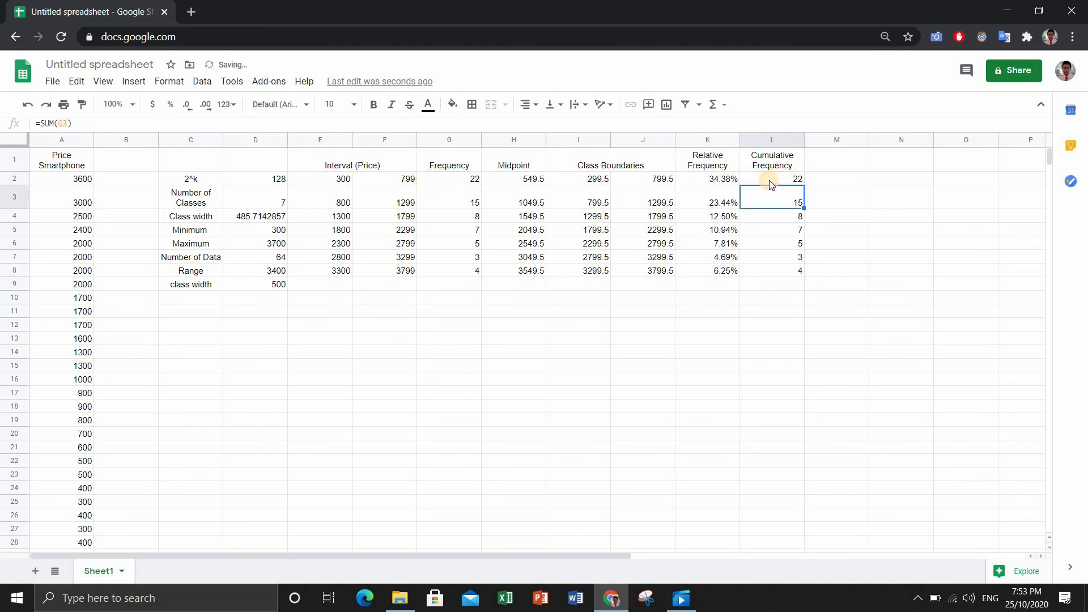
# Step: Fill the corrected cumulative frequency formula from L2 down to L8
pyautogui.click(788, 182)
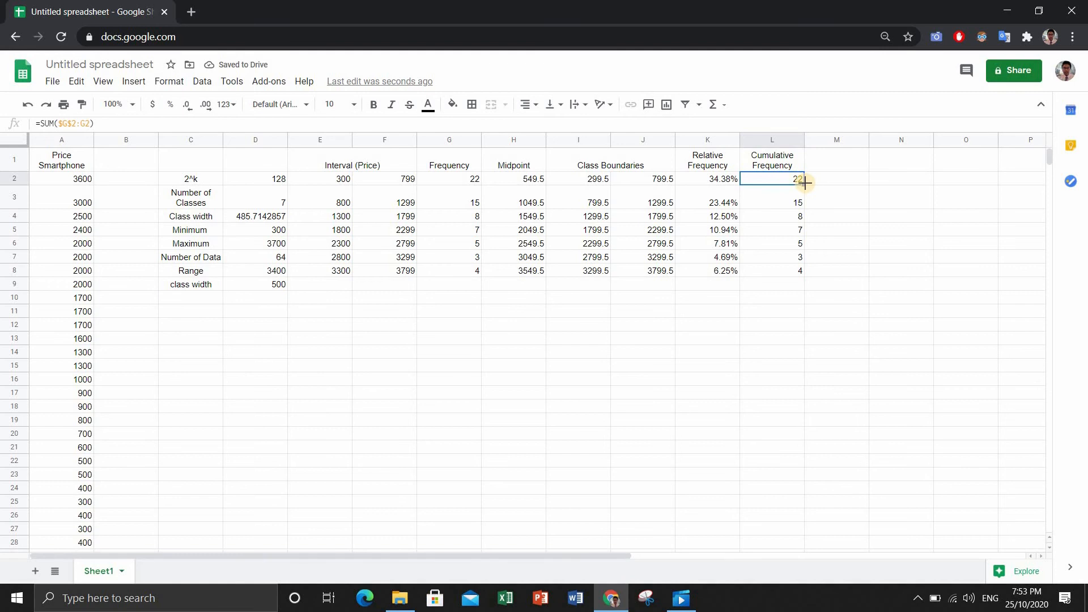
pyautogui.moveTo(805, 182); pyautogui.dragTo(787, 269)
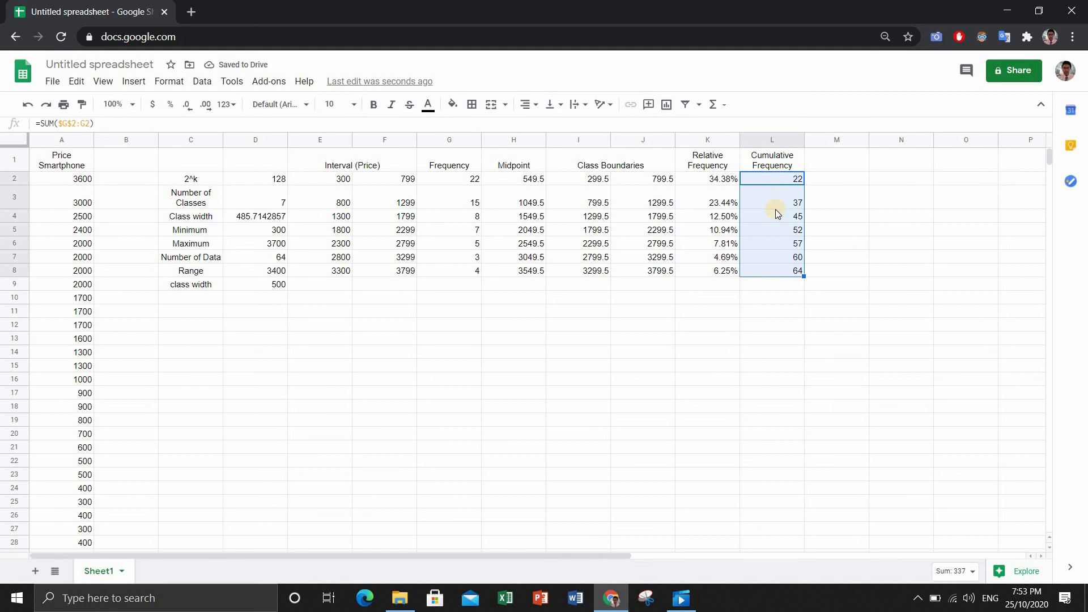
pyautogui.click(791, 271)
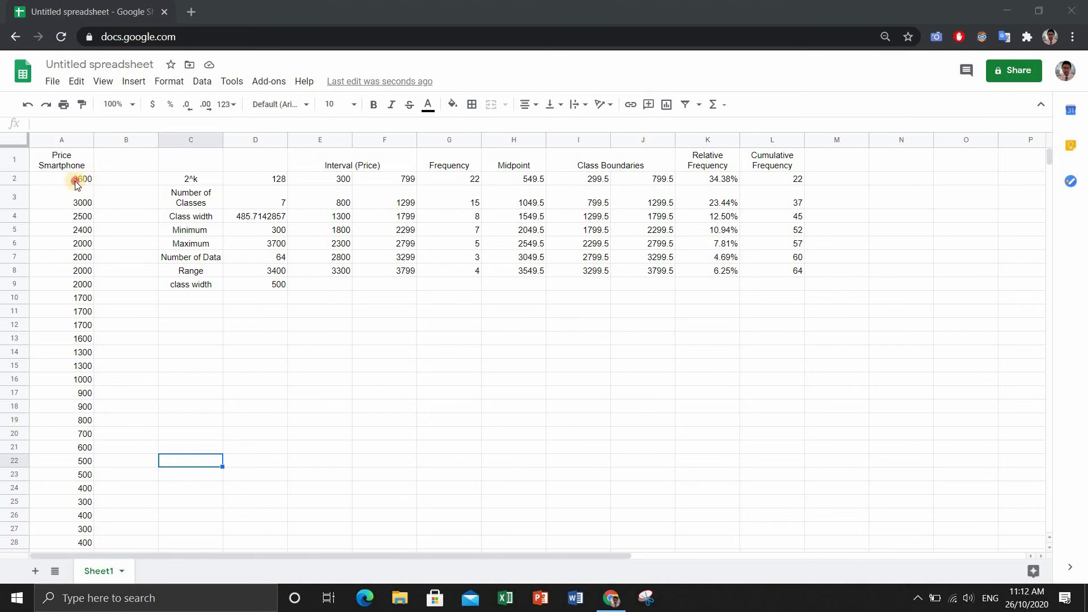
# Step: Sort the smartphone prices in A2:A65 in descending order, sorting only that range
pyautogui.moveTo(76, 183); pyautogui.dragTo(71, 523)
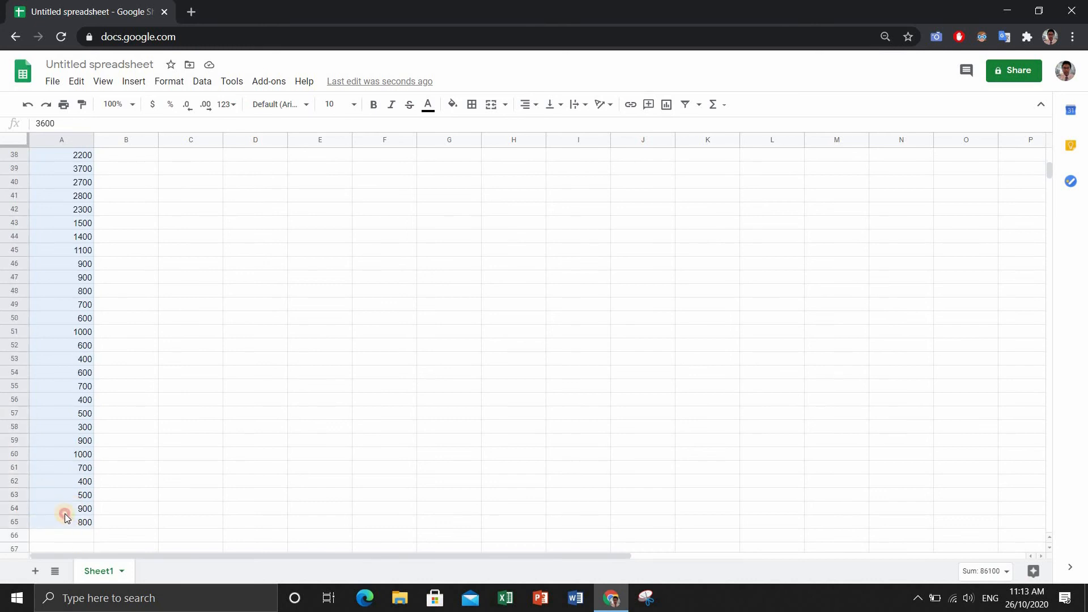
pyautogui.click(210, 84)
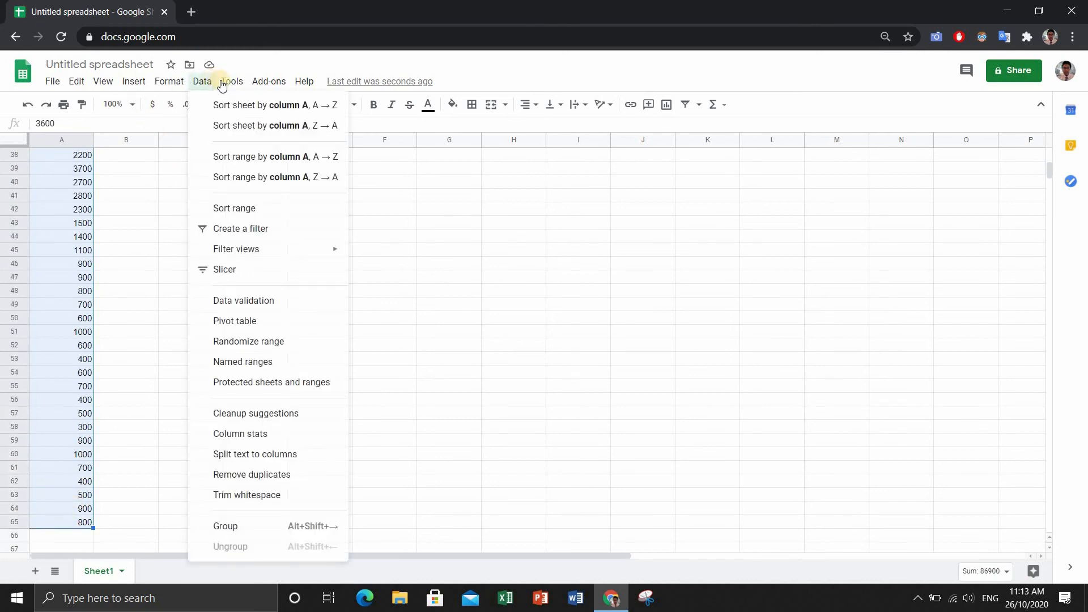
pyautogui.click(249, 177)
pyautogui.scroll(10, 103, 200)
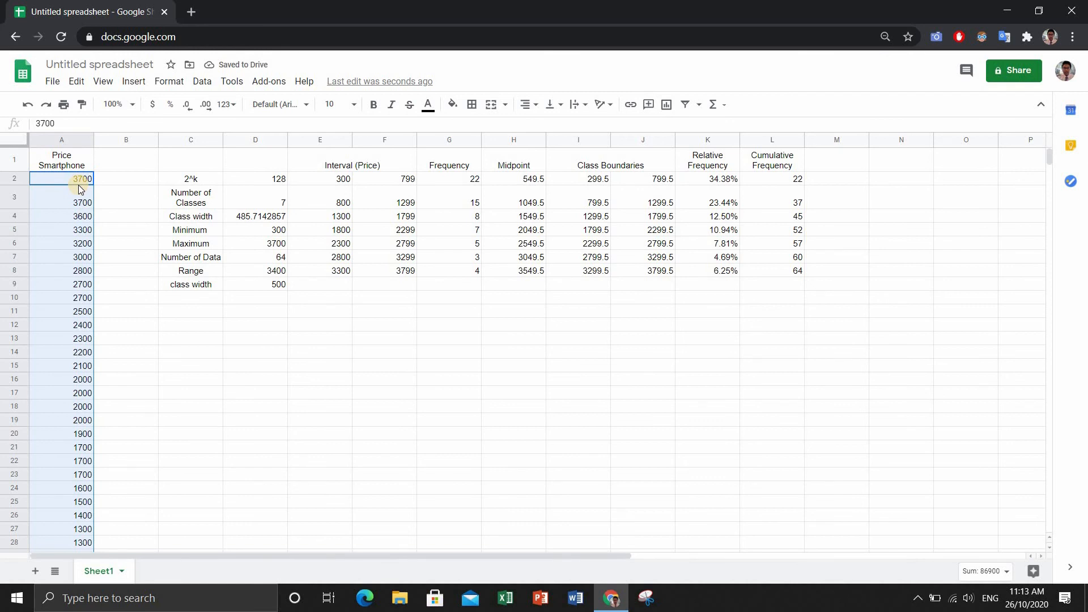
pyautogui.scroll(-14, 62, 247)
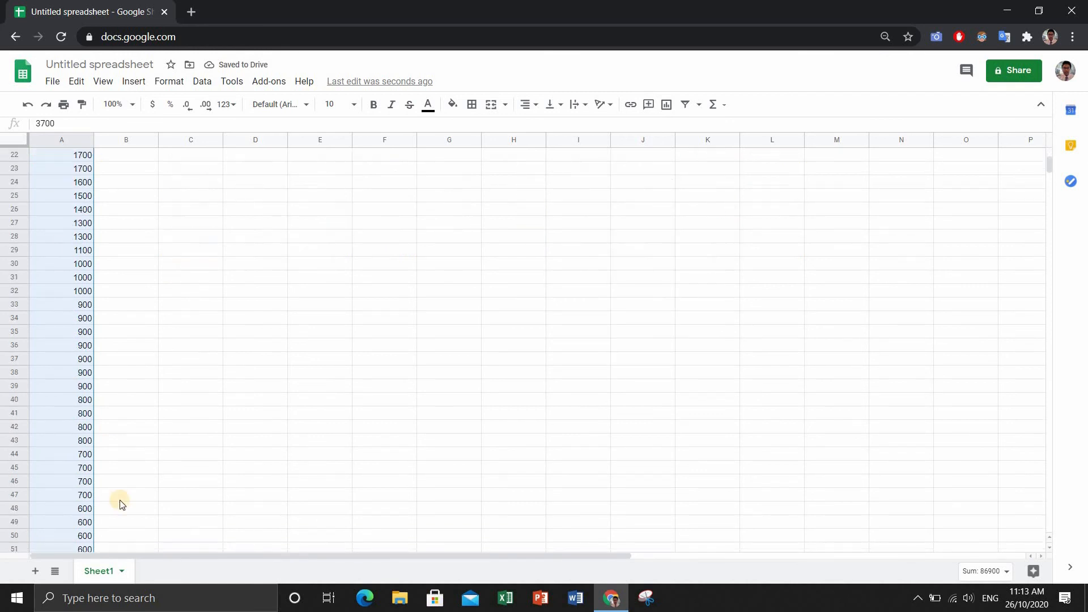
pyautogui.scroll(14, 61, 439)
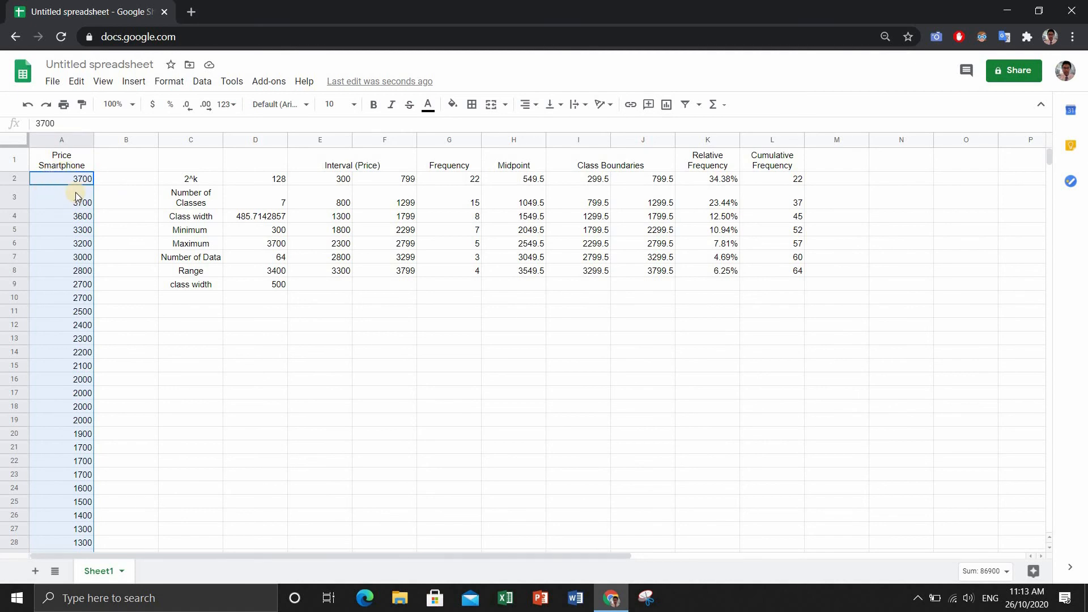
pyautogui.scroll(-1, 76, 192)
pyautogui.scroll(1, 64, 179)
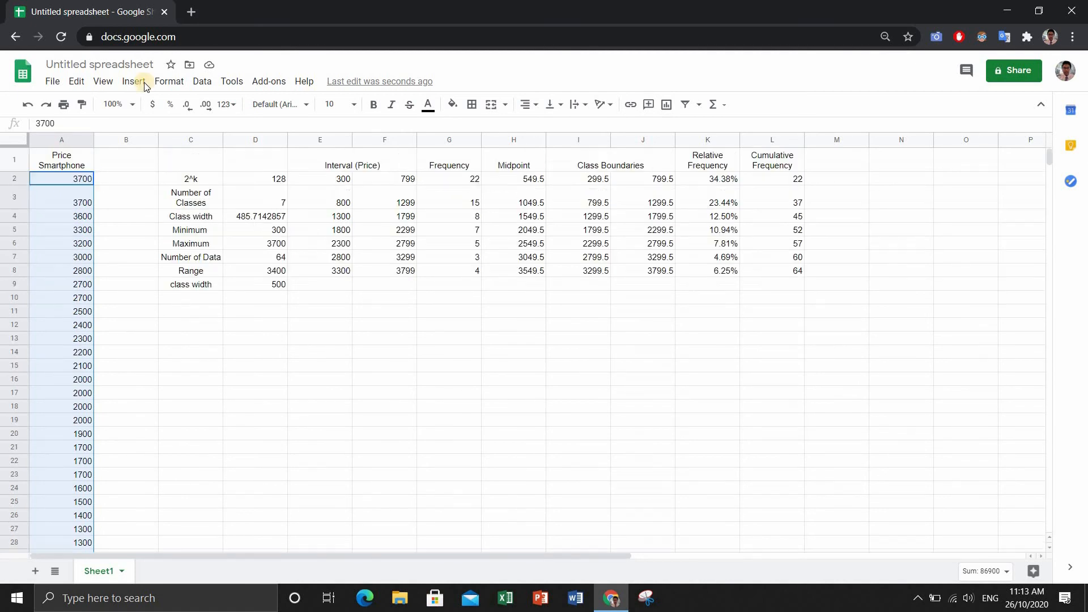
# Step: Format the smartphone prices in A2:A65 with the custom RM currency format, RM1,000.00
pyautogui.click(177, 83)
pyautogui.moveTo(196, 84)
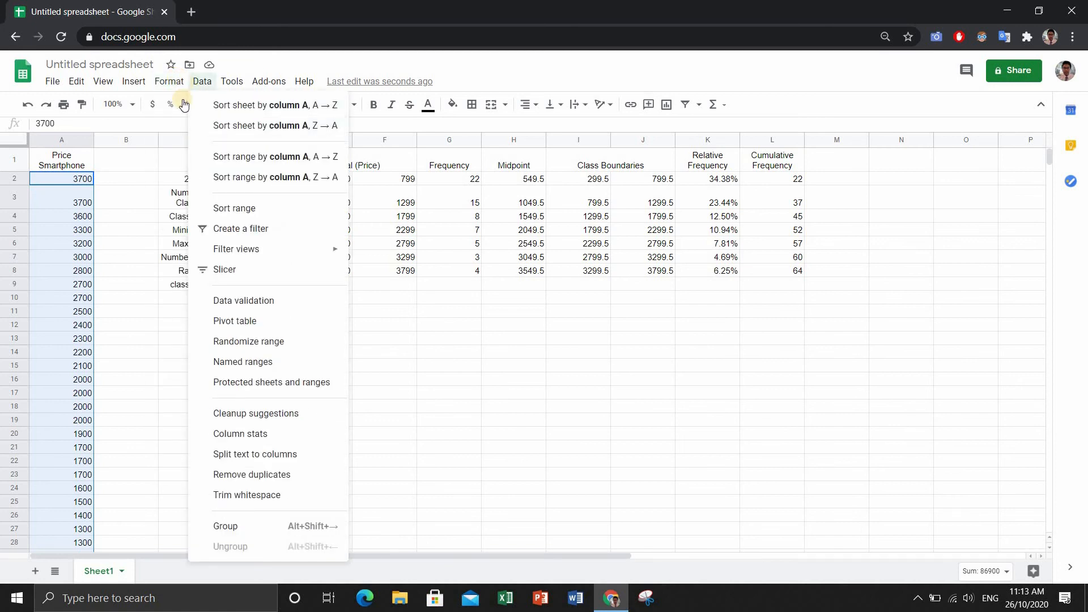
pyautogui.moveTo(204, 138)
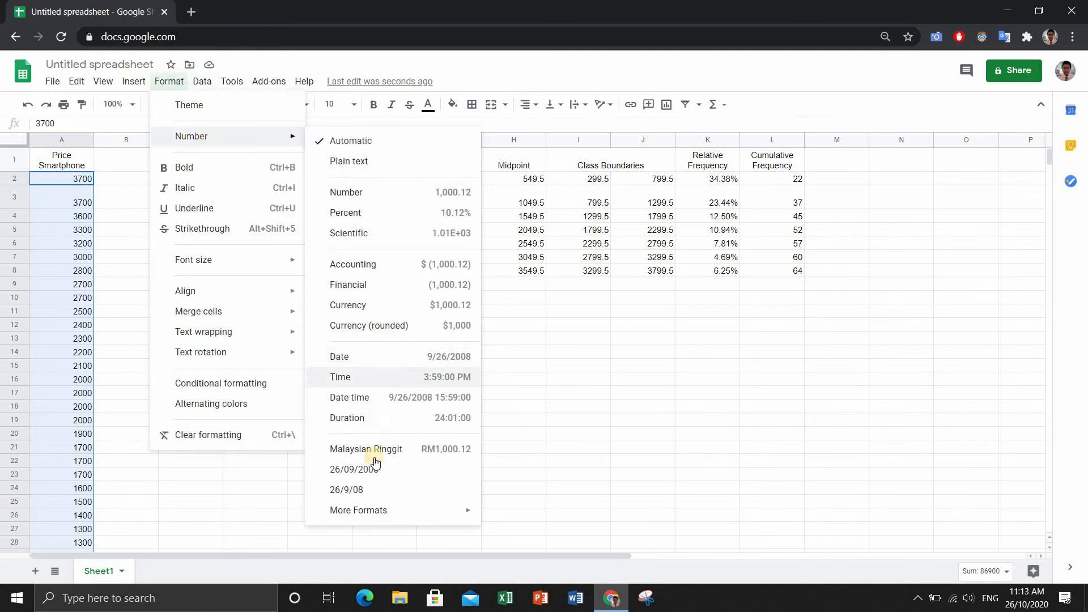
pyautogui.moveTo(372, 509)
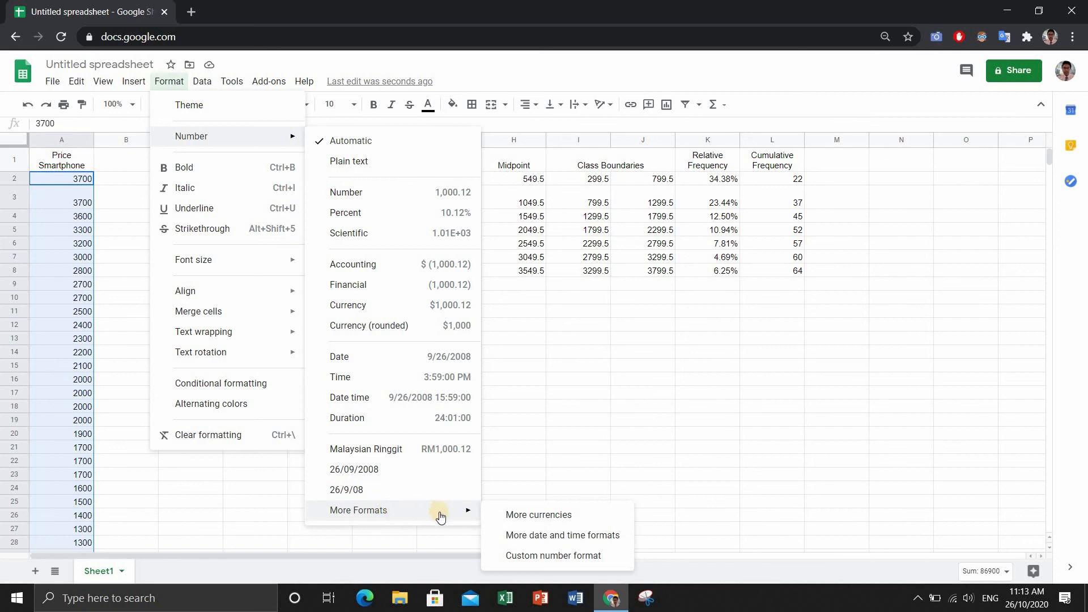
pyautogui.click(515, 514)
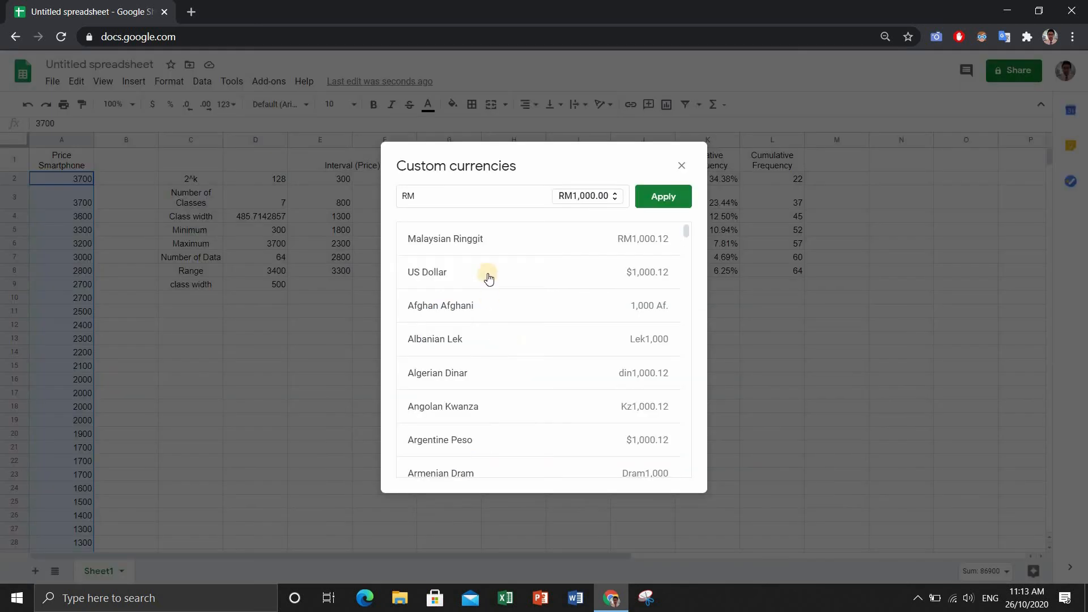
pyautogui.scroll(-15, 486, 247)
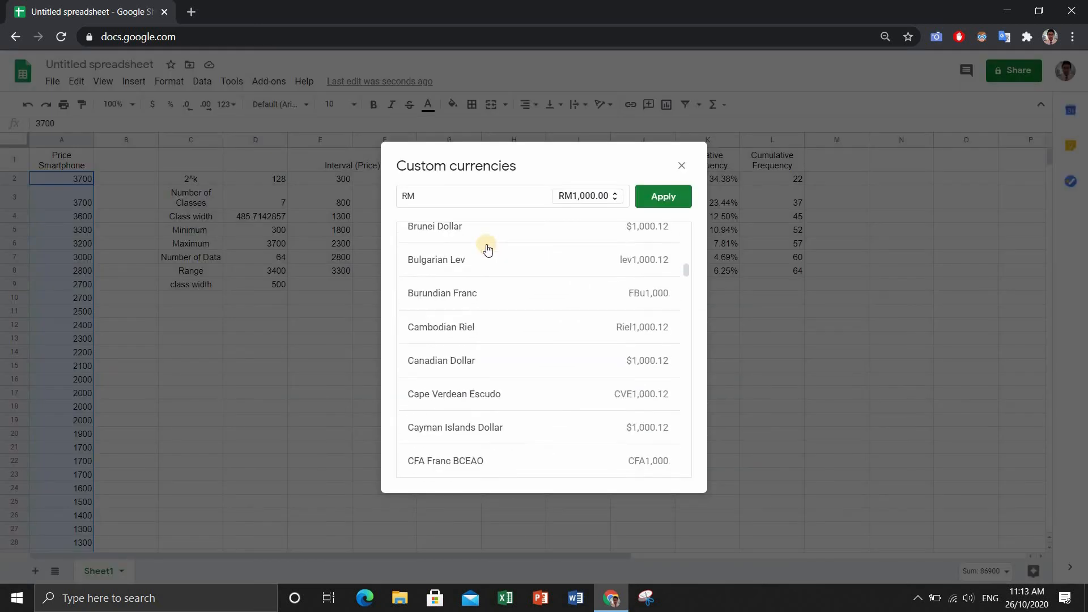
pyautogui.scroll(-20, 488, 249)
pyautogui.scroll(7, 488, 249)
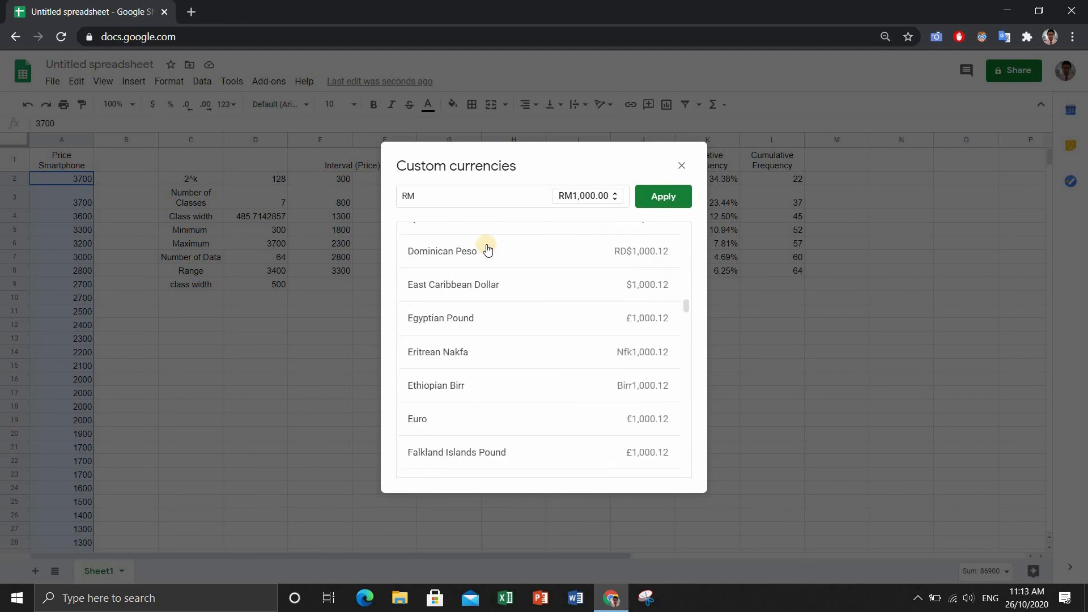
pyautogui.scroll(20, 488, 250)
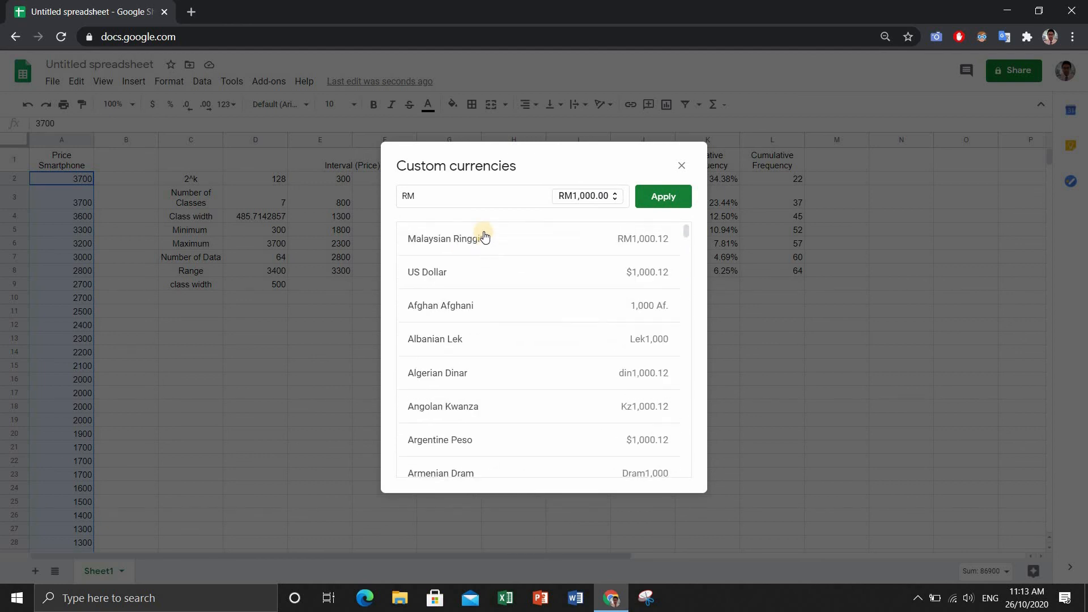
pyautogui.click(639, 202)
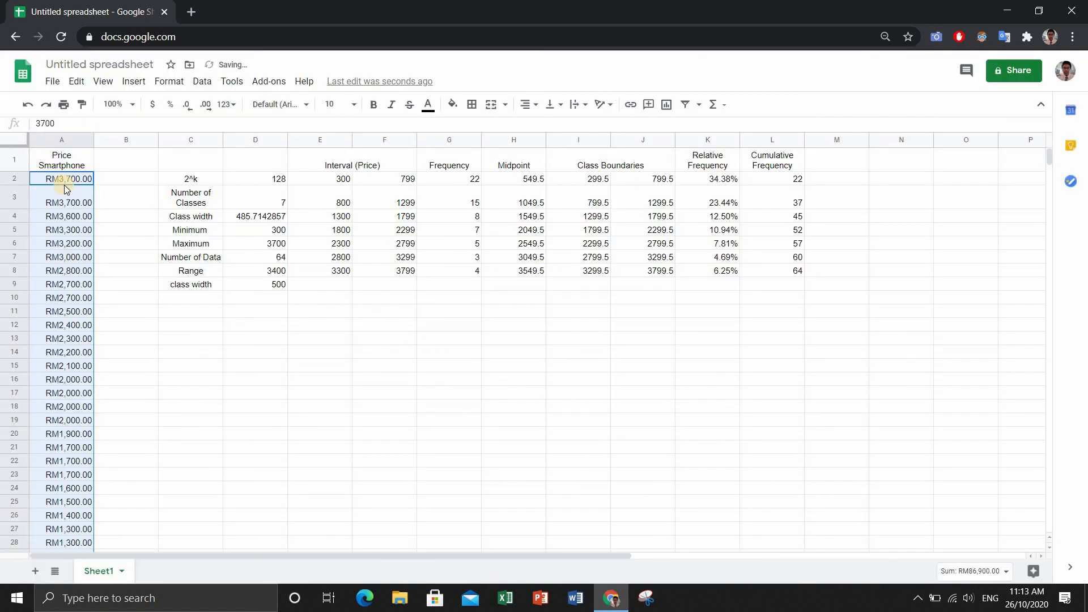
pyautogui.scroll(-15, 63, 185)
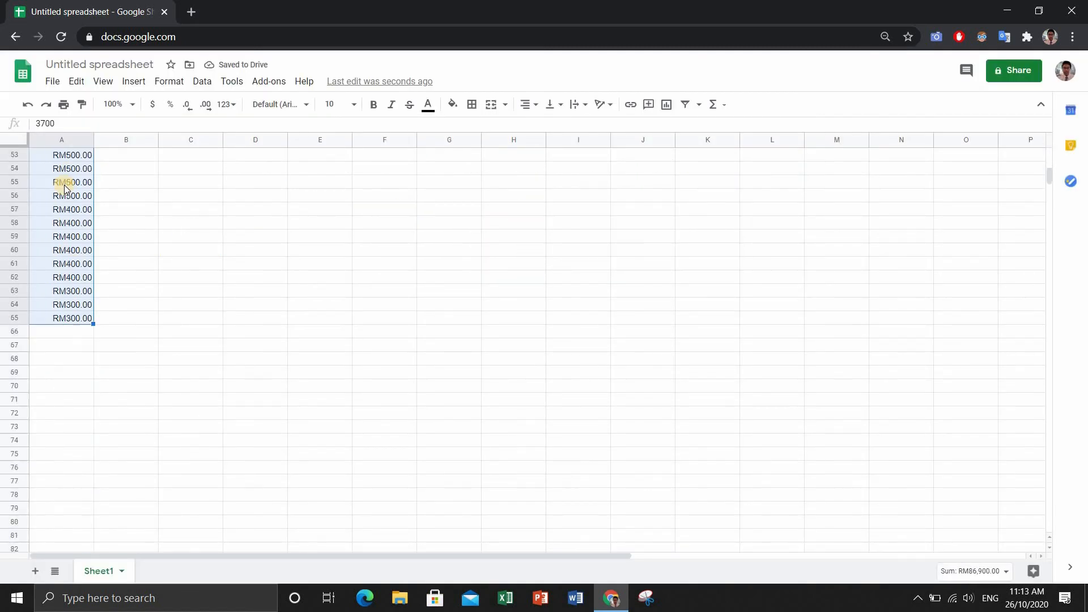
pyautogui.scroll(15, 64, 188)
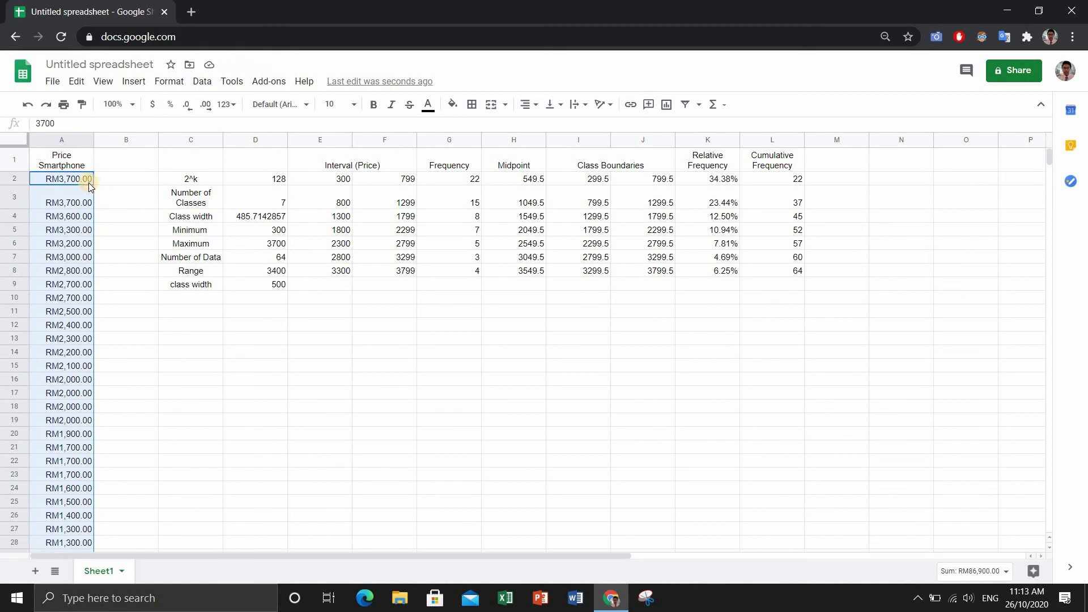
pyautogui.moveTo(90, 186); pyautogui.dragTo(62, 319)
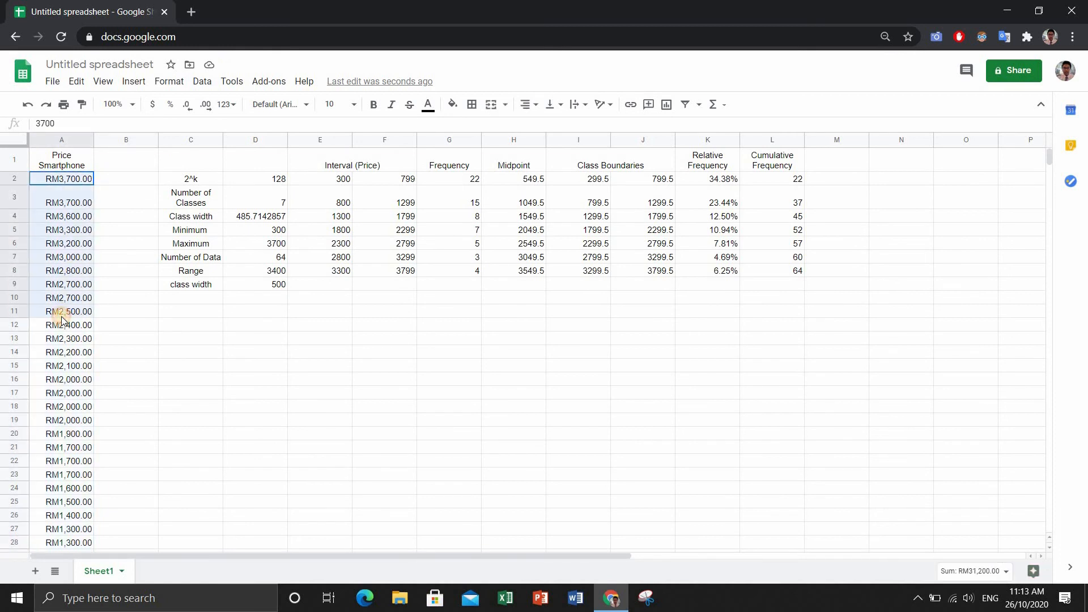
pyautogui.click(63, 315)
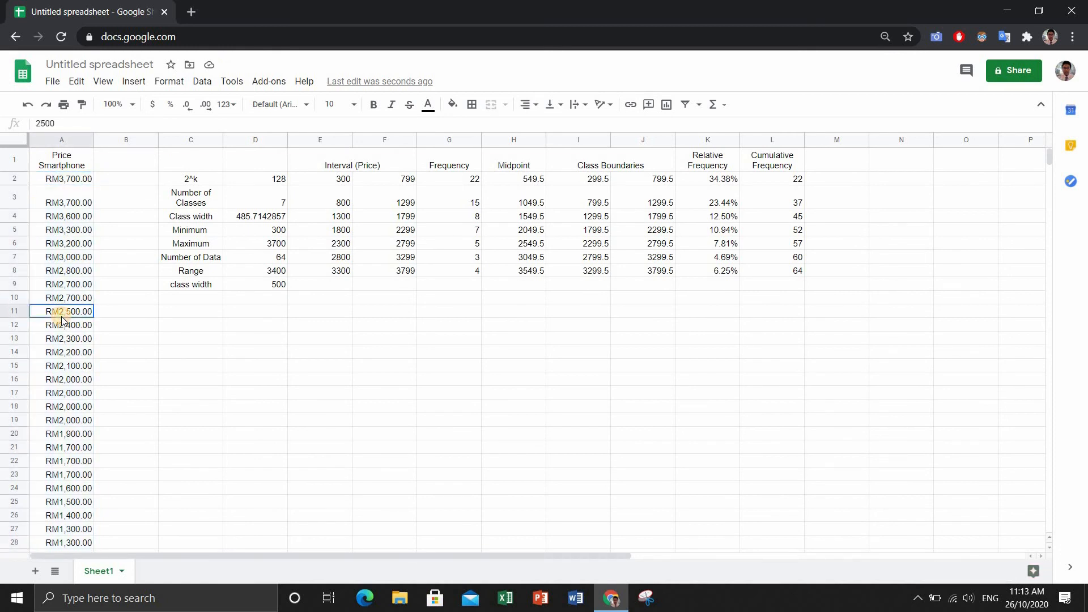
# Step: Start an IFS formula in cell B2 that returns "Flagship" when A2>=1800
pyautogui.click(136, 178)
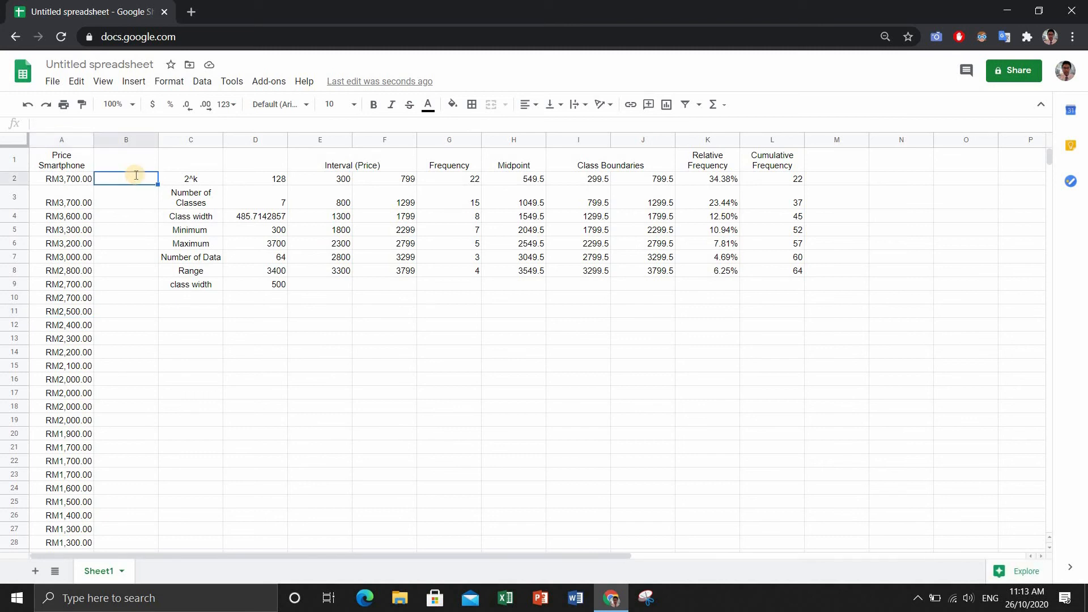
pyautogui.write('=if')
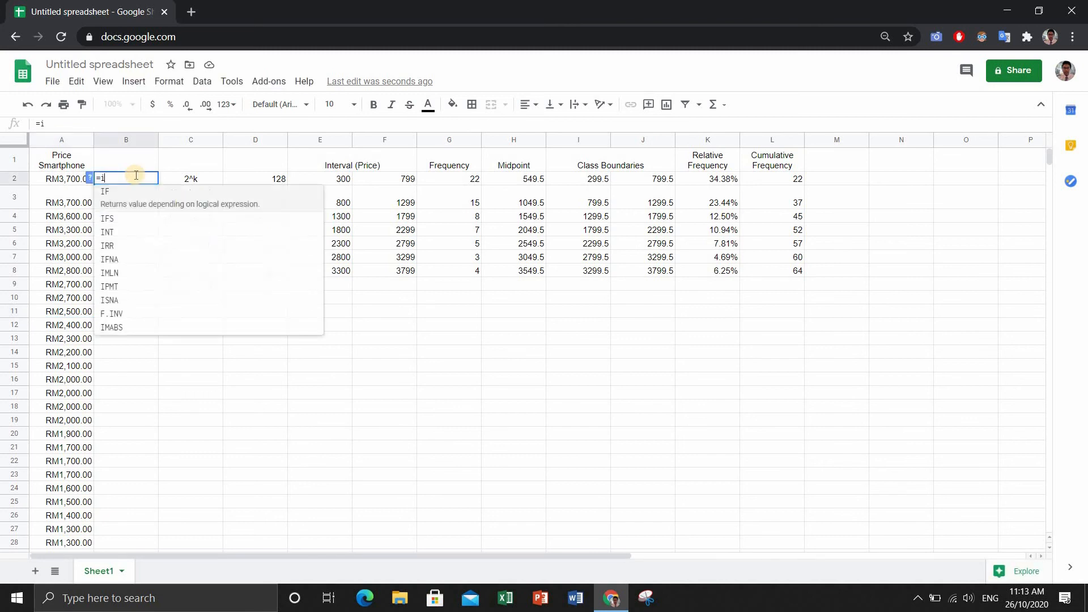
pyautogui.click(110, 206)
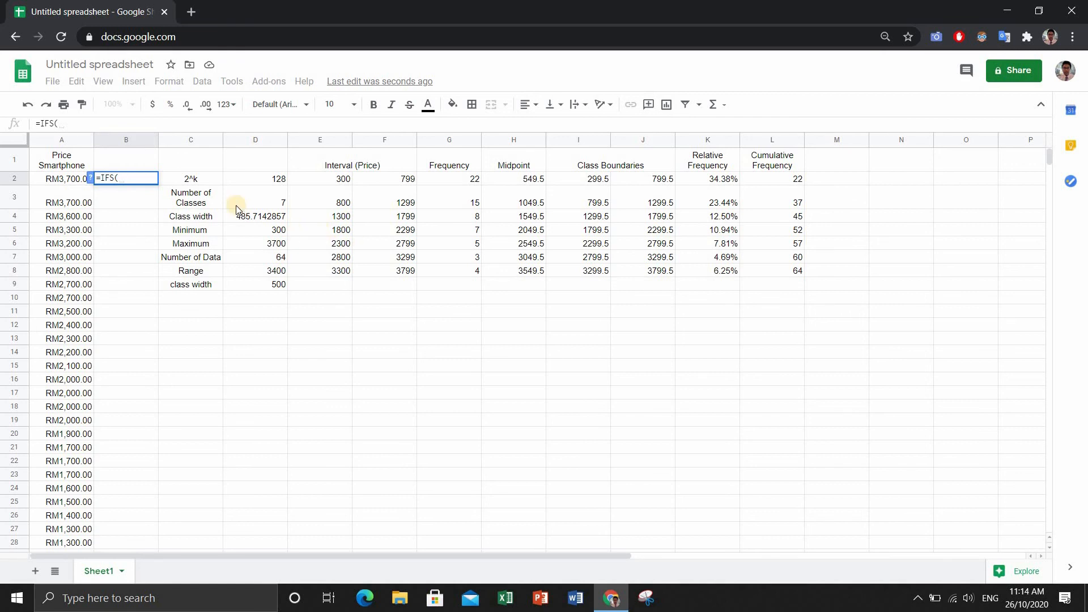
pyautogui.click(52, 179)
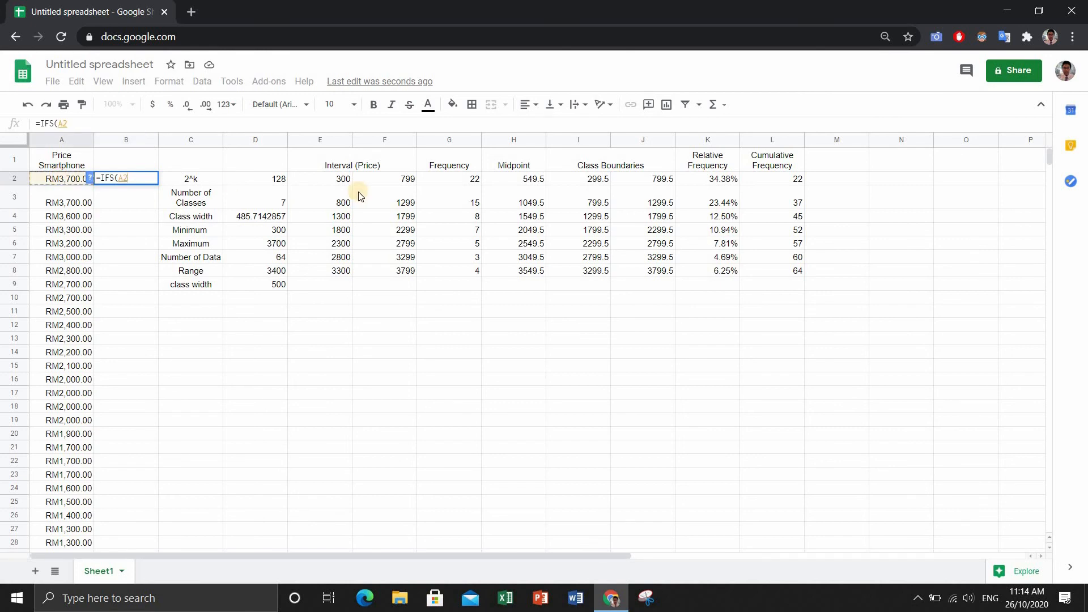
pyautogui.write('+')
pyautogui.press('BackSpace')
pyautogui.write('=')
pyautogui.press('BackSpace')
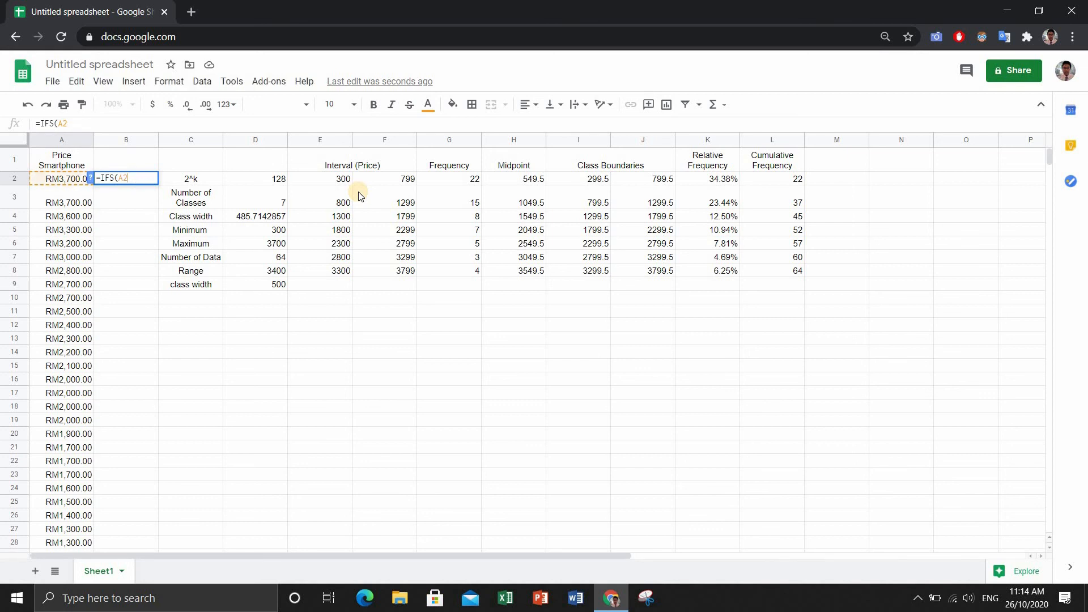
pyautogui.write('>=')
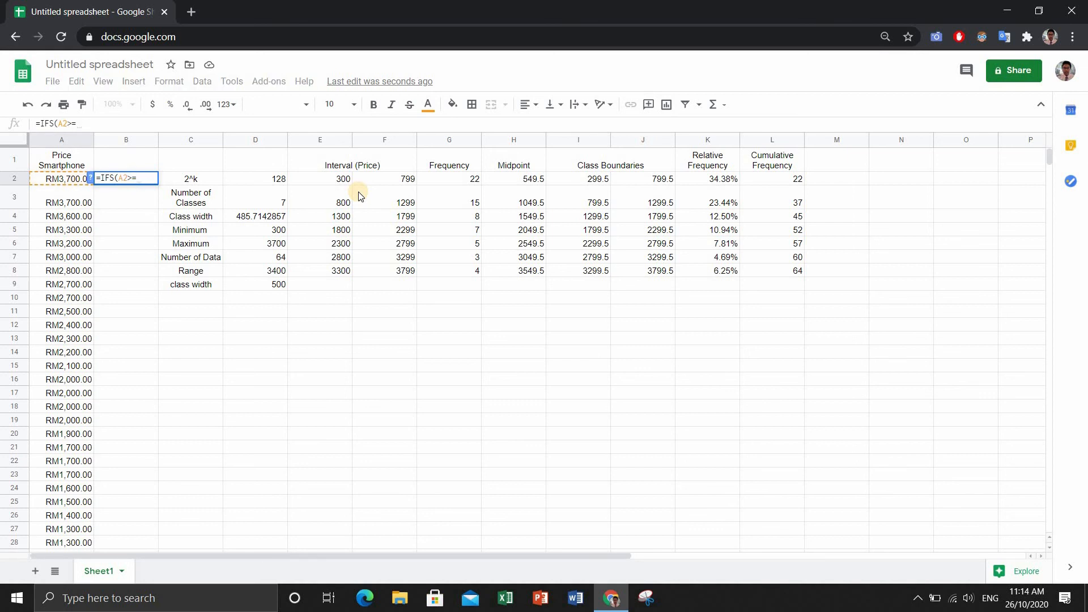
pyautogui.write('1800')
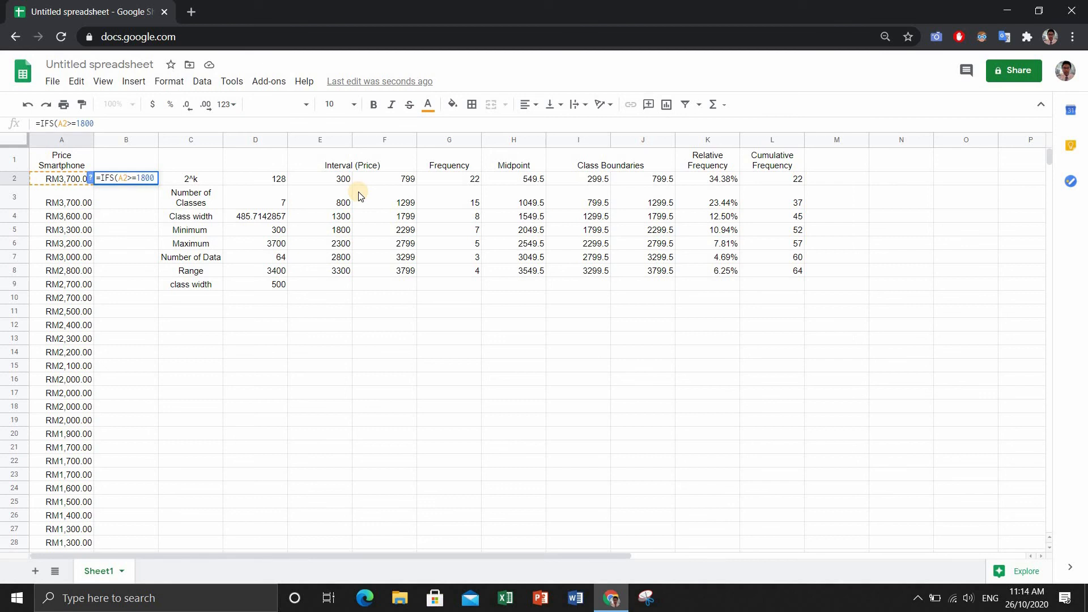
pyautogui.write(', "Flagshi')
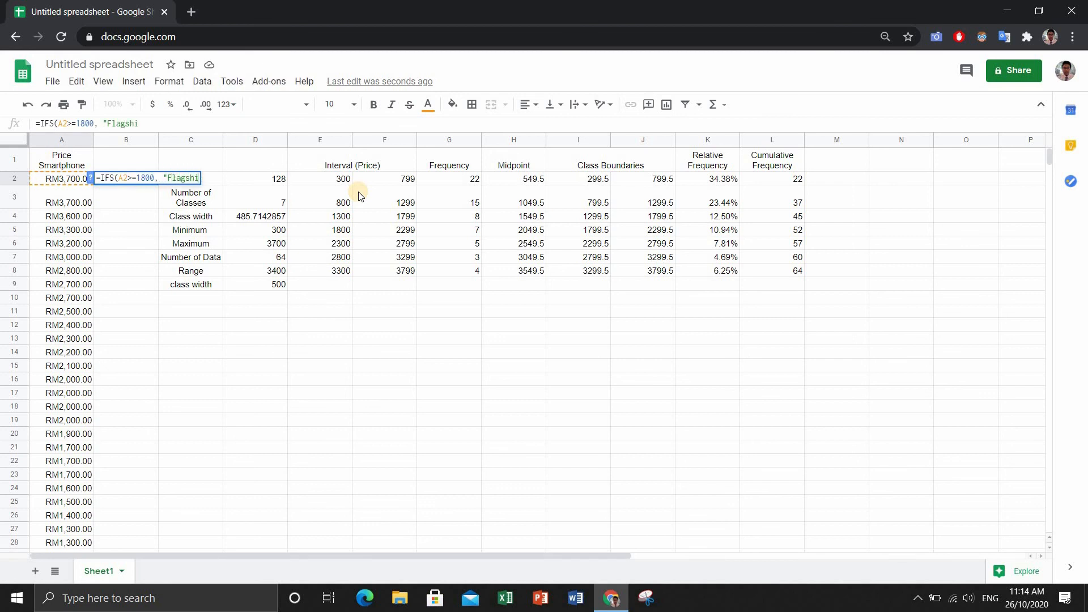
pyautogui.write('p",')
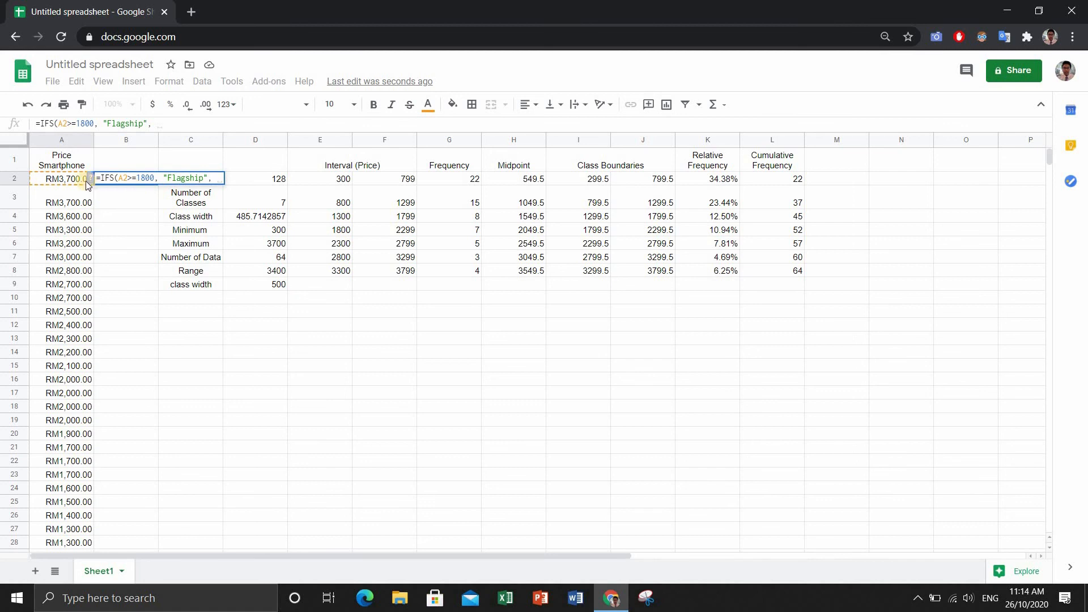
# Step: Add a second condition to the IFS formula in B2 that returns "Midrange" when A2>=800
pyautogui.click(60, 175)
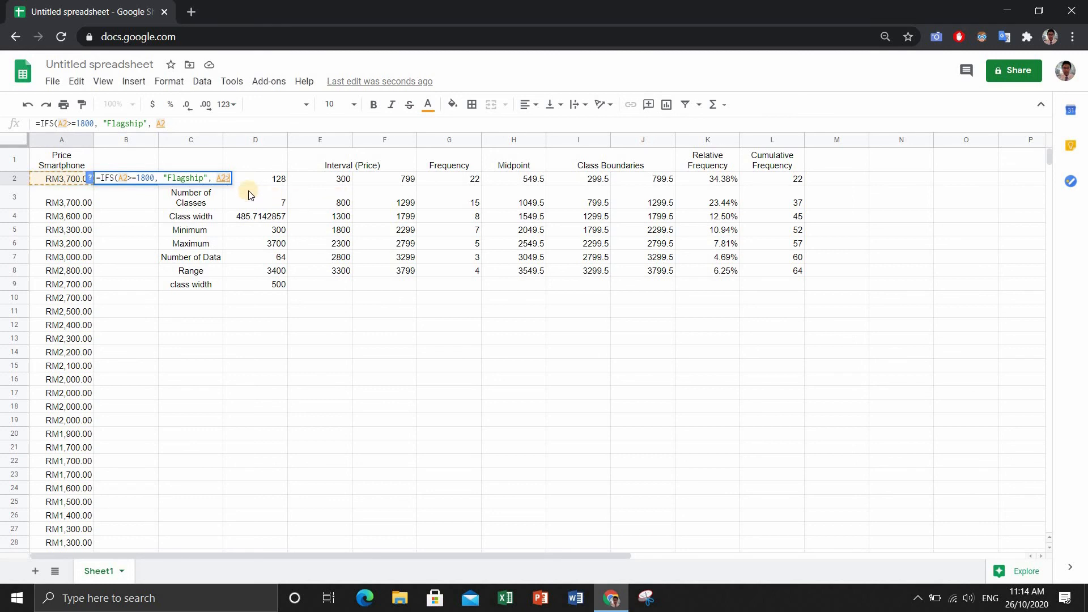
pyautogui.write('>=800, ')
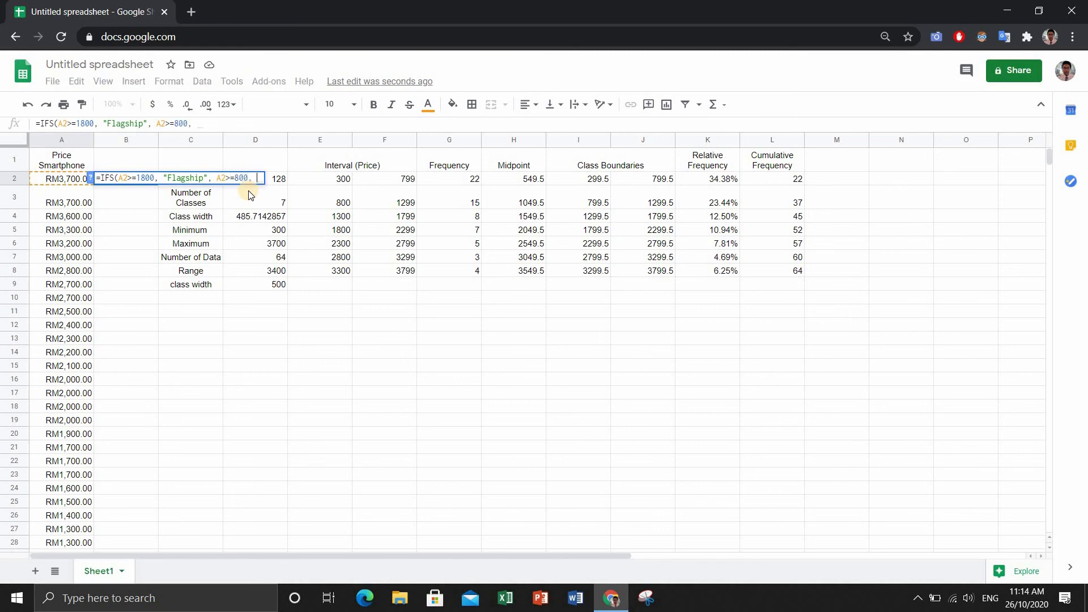
pyautogui.write('"Mi')
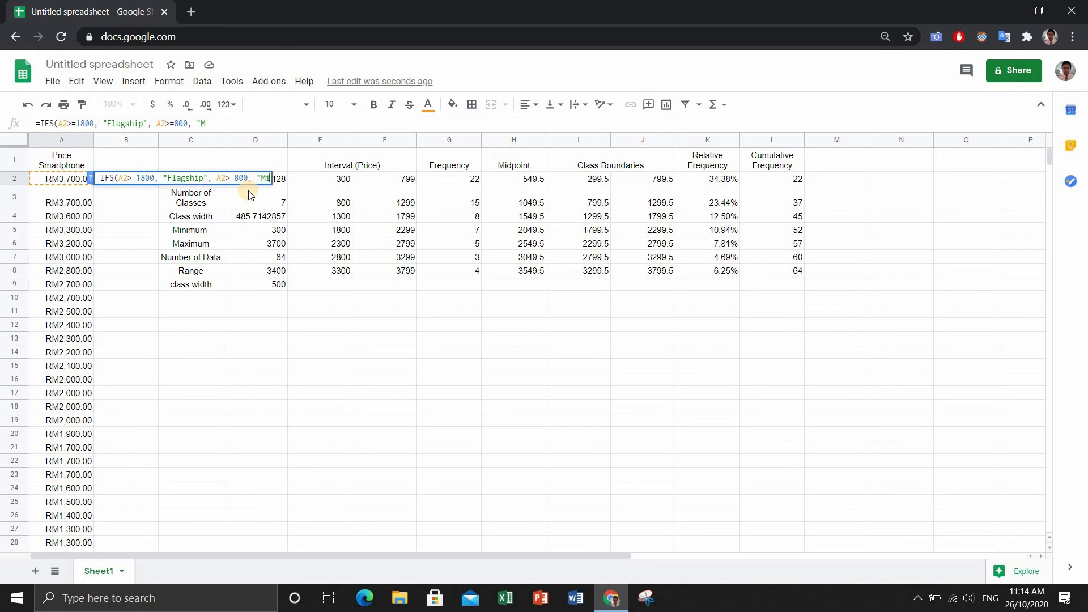
pyautogui.write('drange')
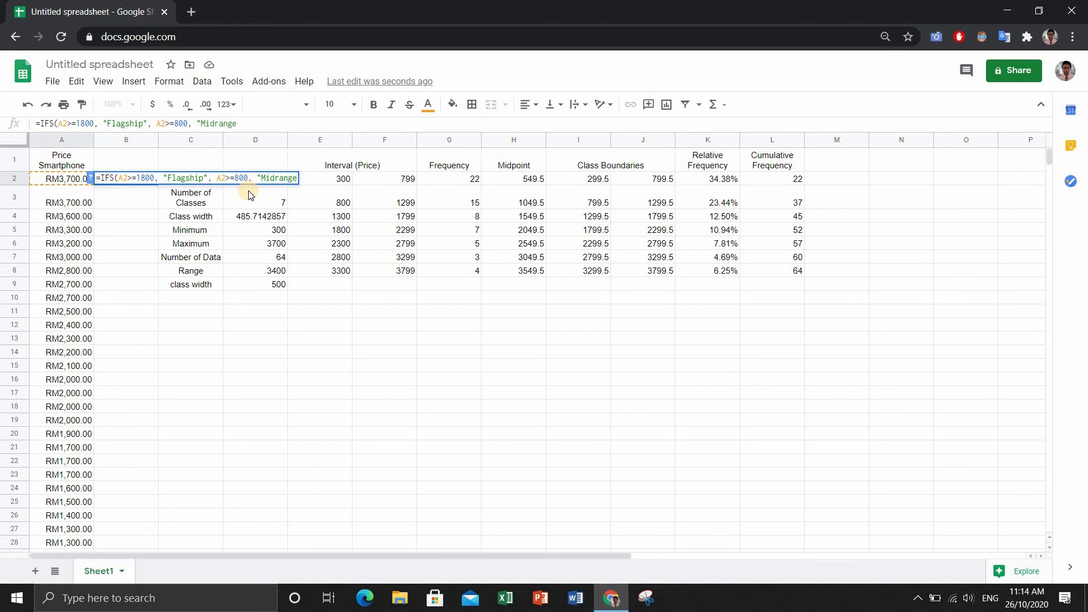
pyautogui.write('",')
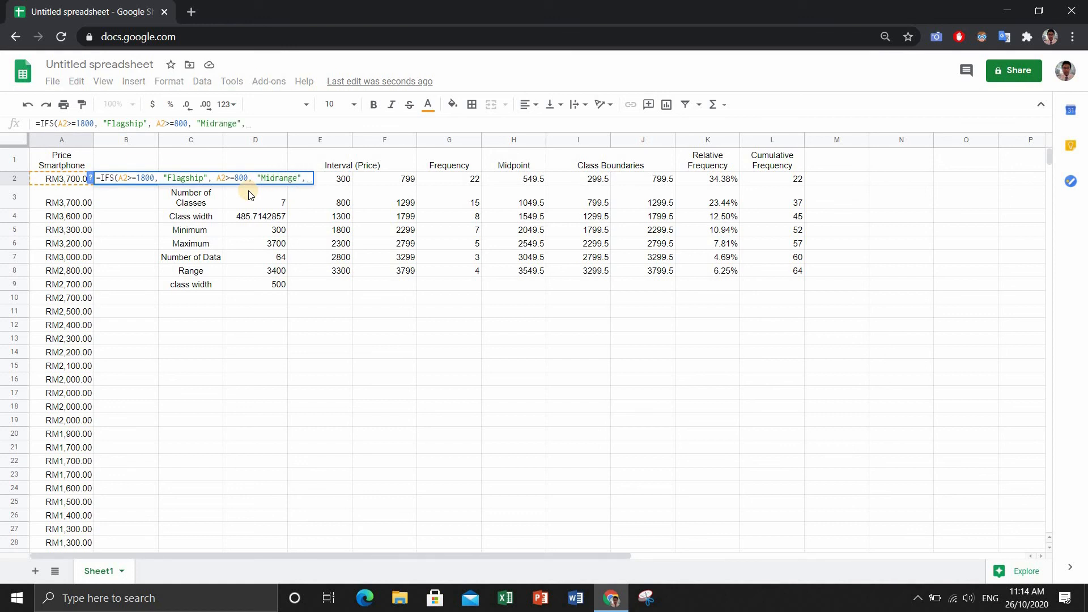
# Step: Complete the IFS formula in B2 with a third condition that returns "Entry Level" when A2<=799
pyautogui.click(62, 181)
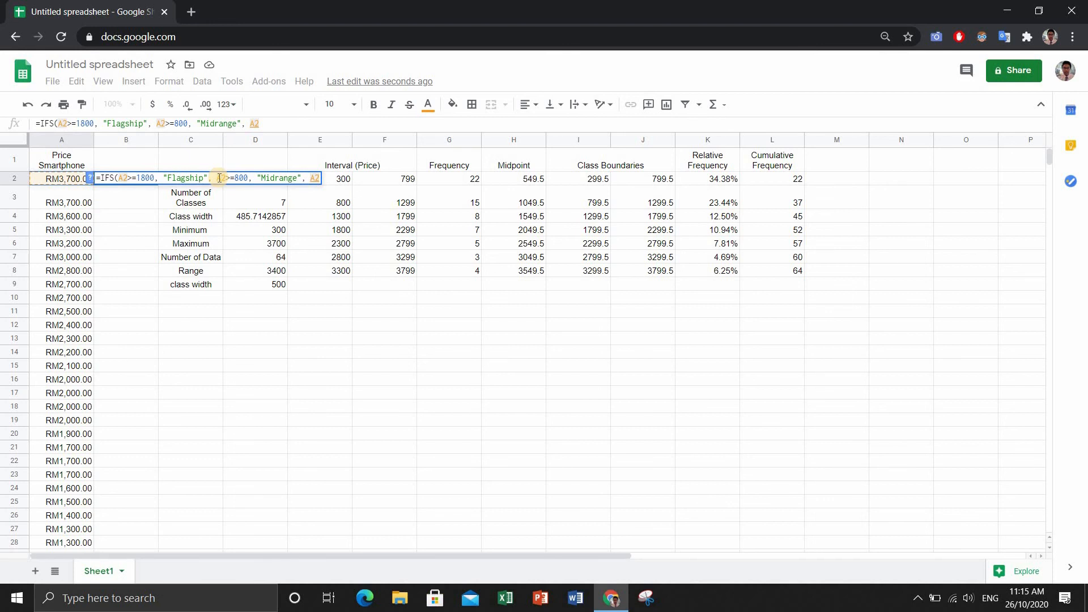
pyautogui.write('<=')
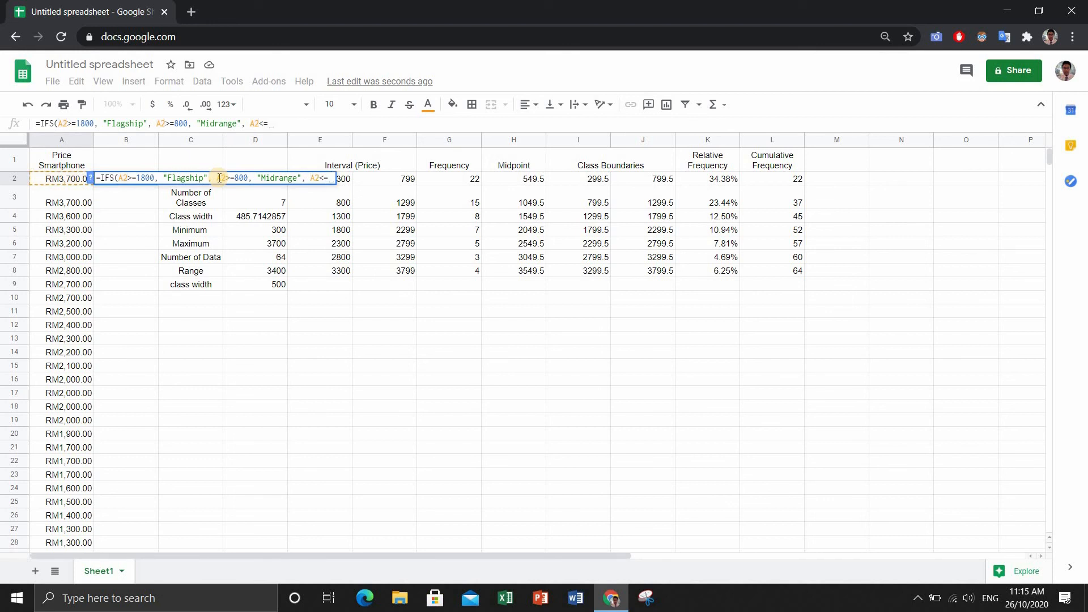
pyautogui.write('7')
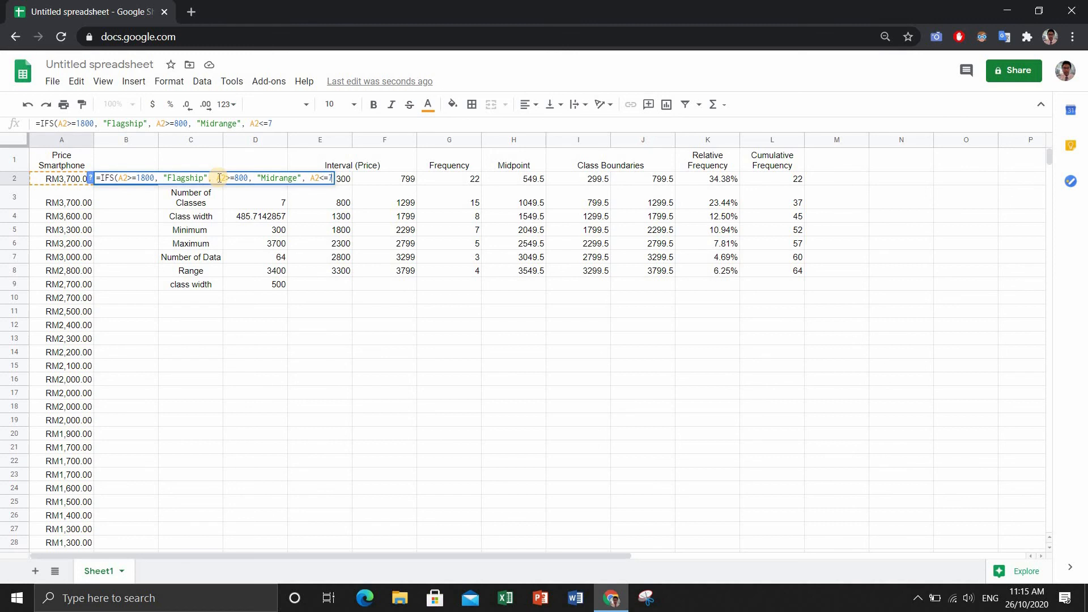
pyautogui.write('99, ')
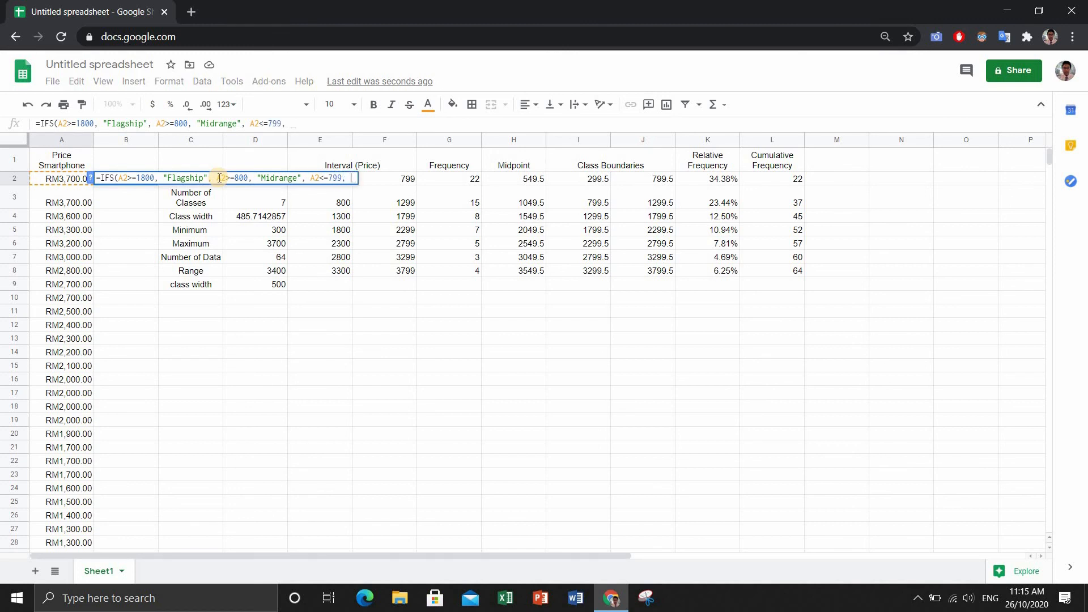
pyautogui.write(' "M')
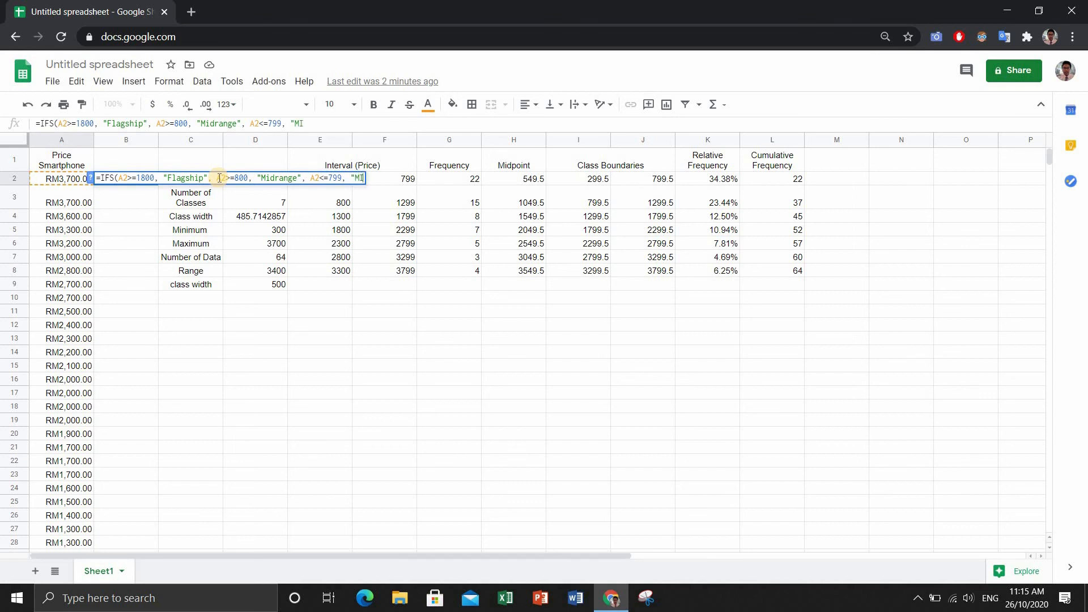
pyautogui.press('BackSpace')
pyautogui.write('Entry l')
pyautogui.press('BackSpace')
pyautogui.write('Leve')
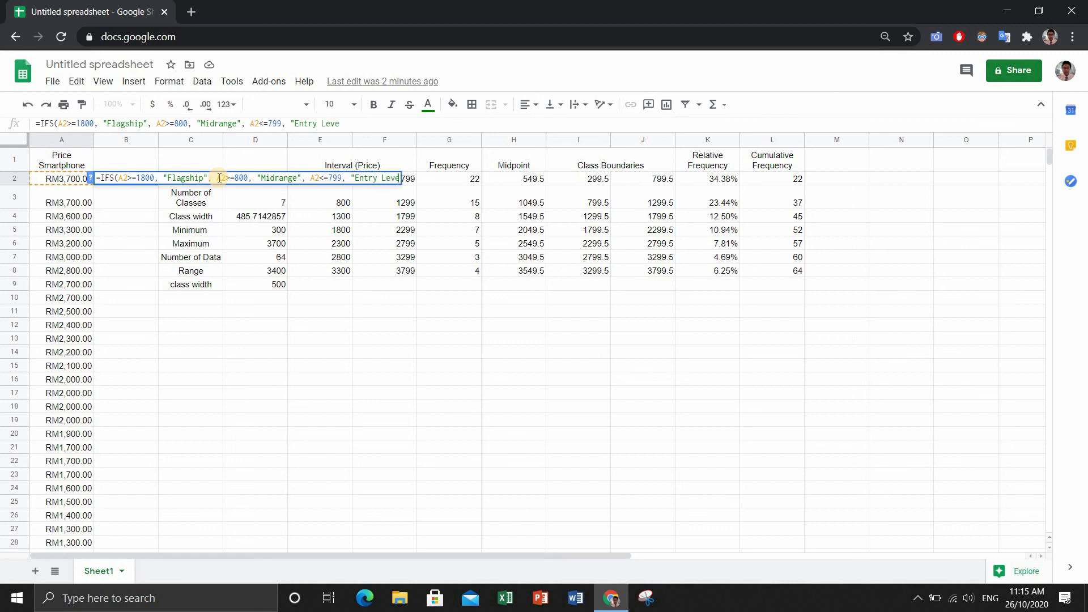
pyautogui.write('l")')
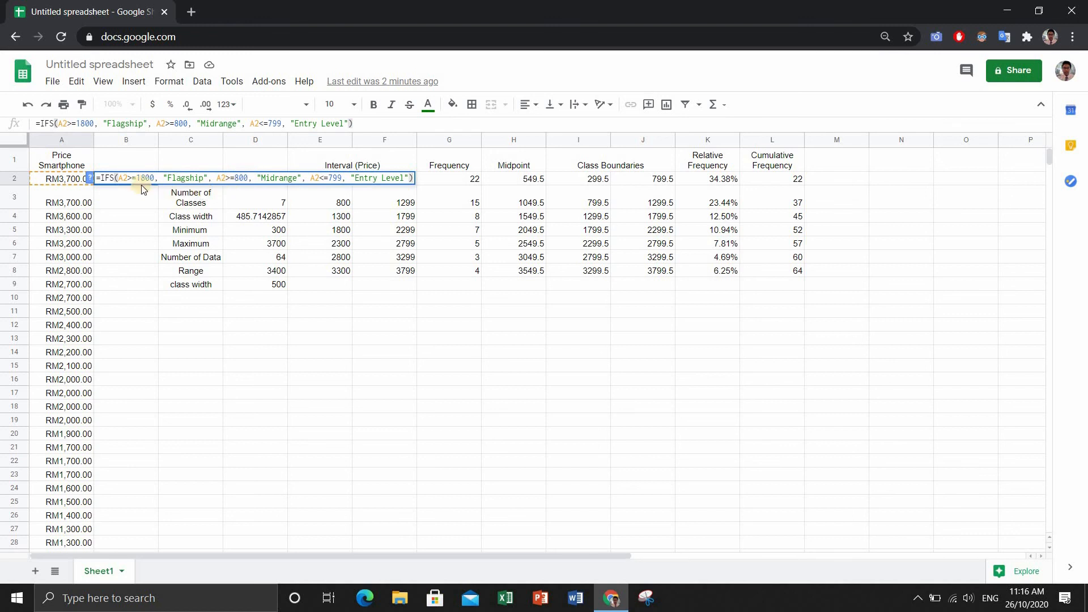
pyautogui.press('Return')
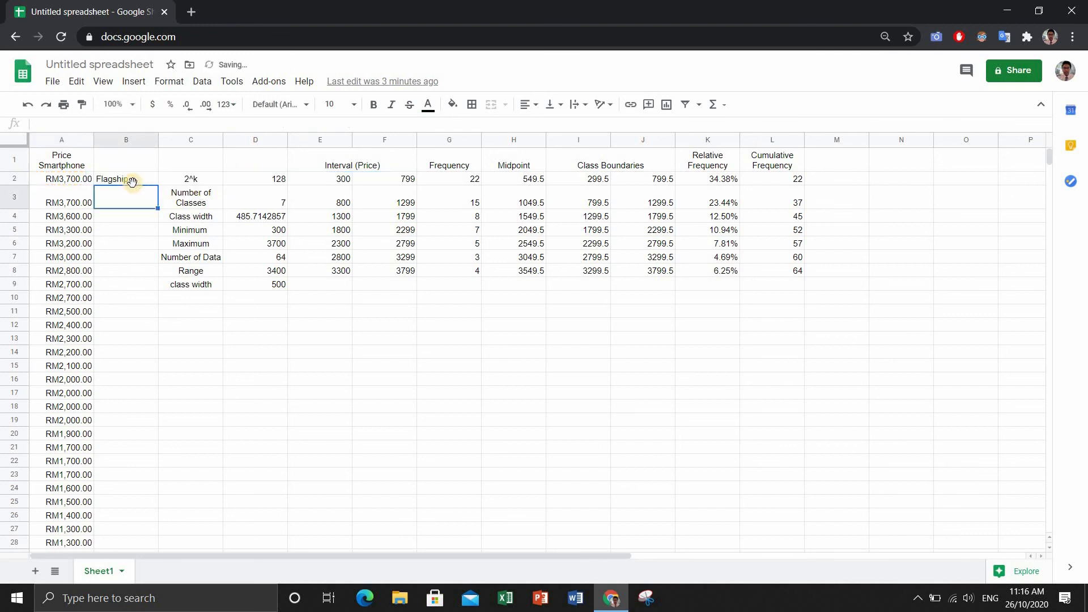
# Step: Fill the IFS formula from B2 down column B alongside all the smartphone prices
pyautogui.click(127, 179)
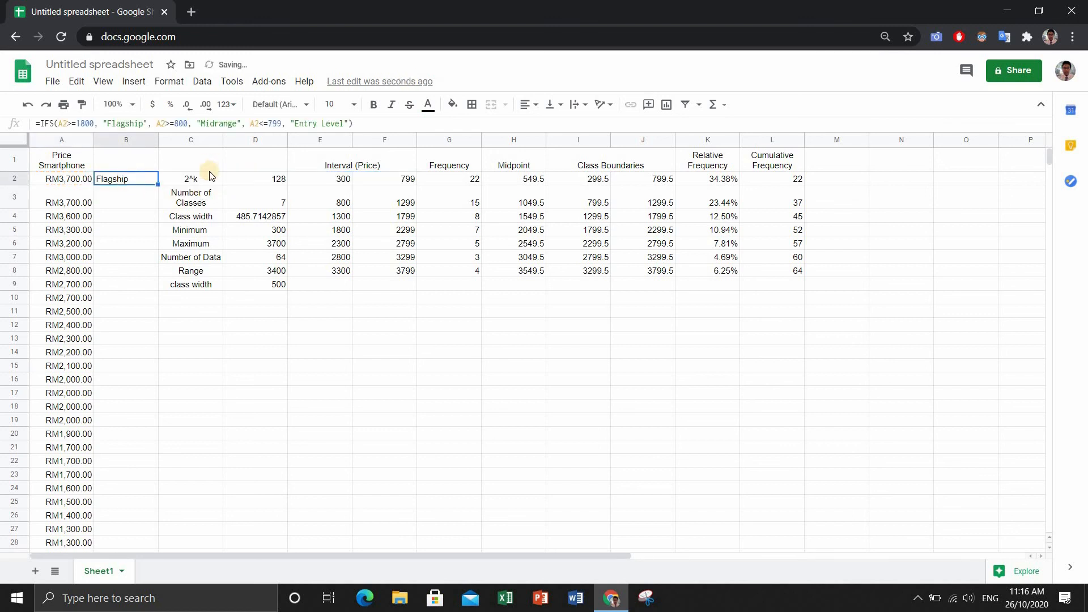
pyautogui.click(150, 188)
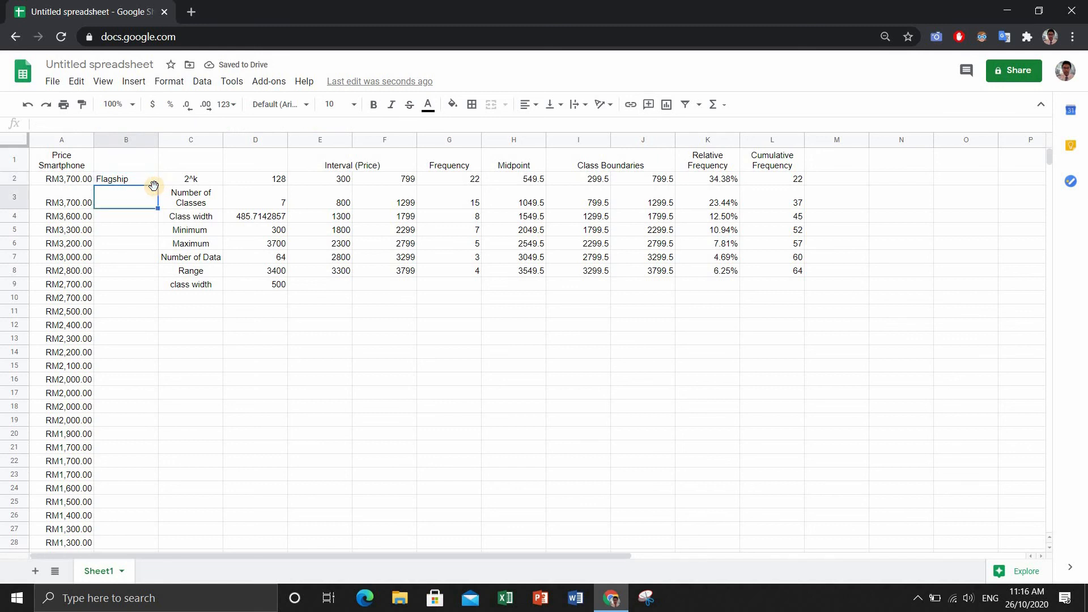
pyautogui.click(150, 180)
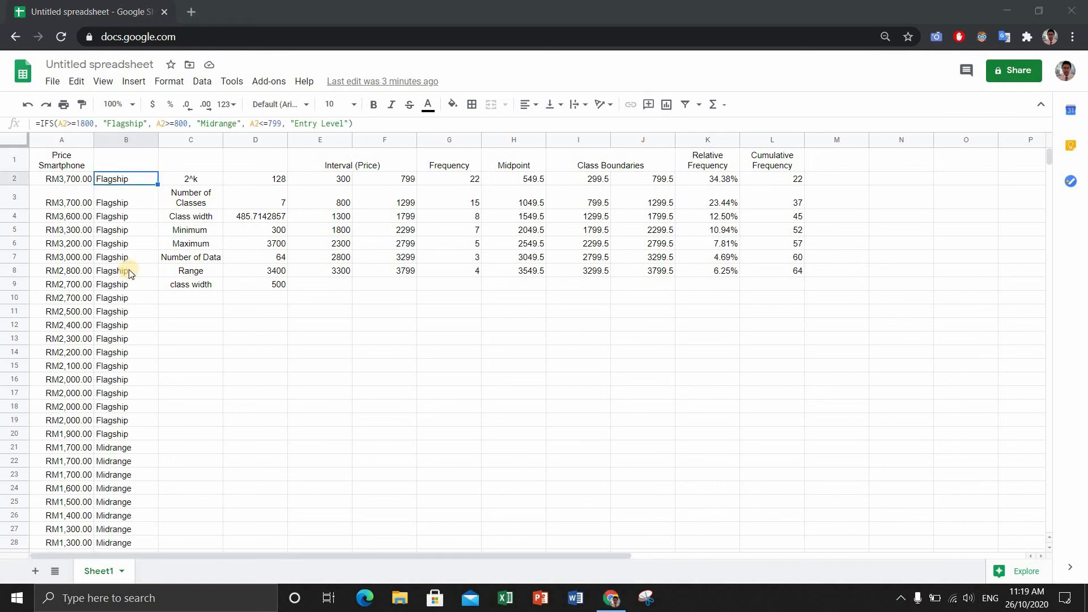
# Step: Review the categories in column B against the prices, checking where Flagship, Midrange and Entry Level begin and end
pyautogui.scroll(-4, 130, 274)
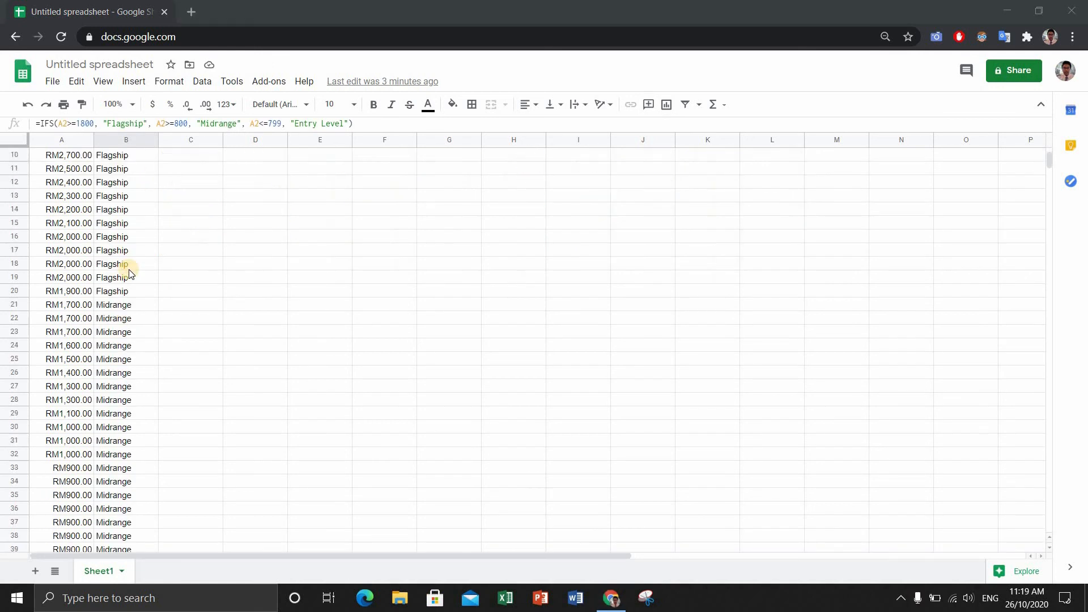
pyautogui.scroll(3, 130, 274)
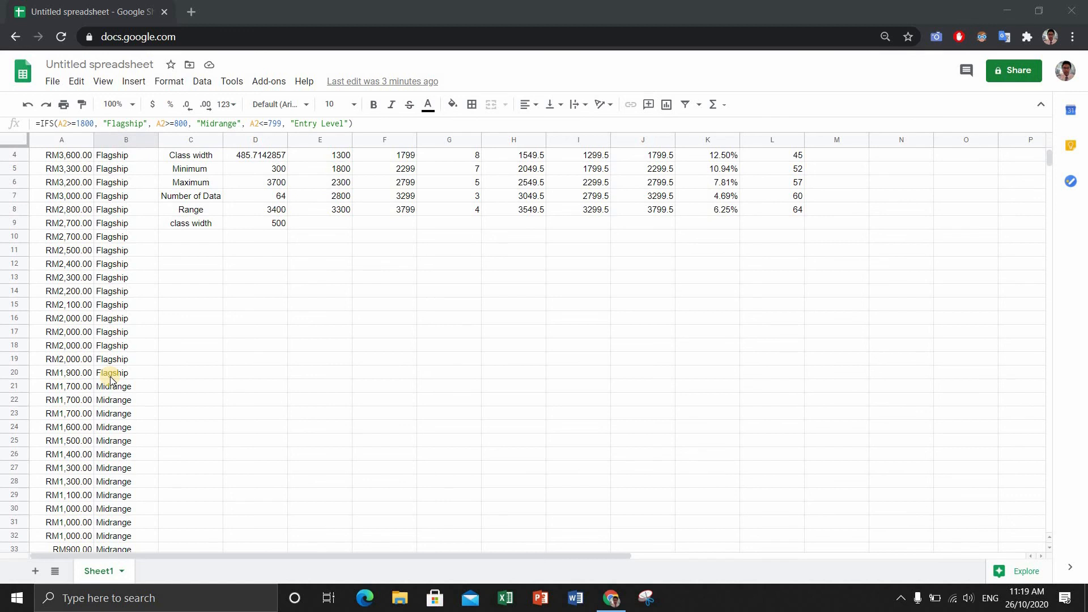
pyautogui.scroll(-8, 111, 380)
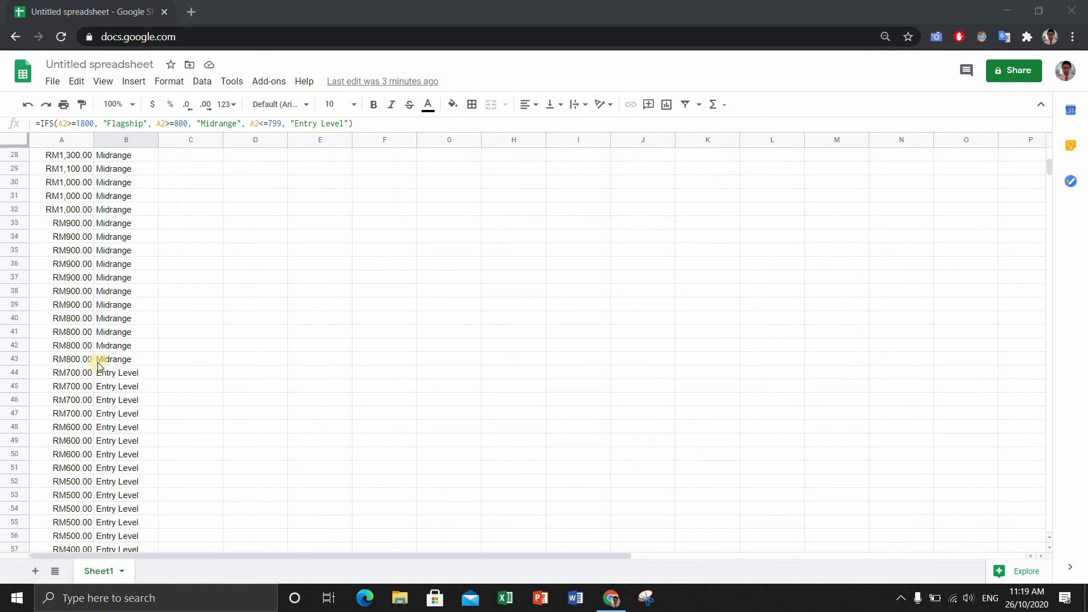
pyautogui.moveTo(98, 363); pyautogui.dragTo(107, 236)
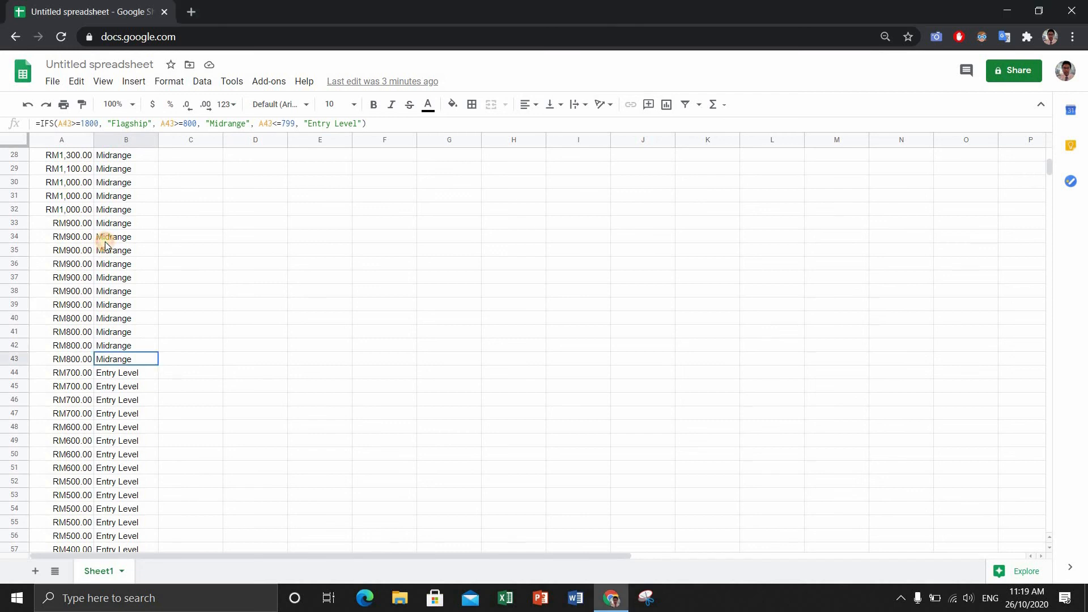
pyautogui.scroll(3, 108, 235)
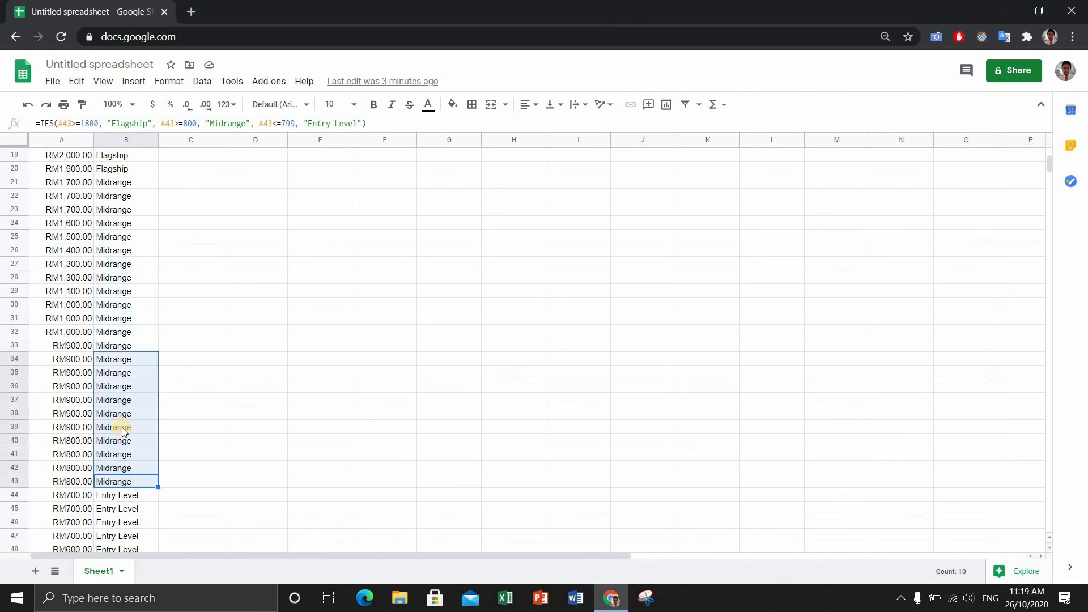
pyautogui.scroll(-2, 121, 419)
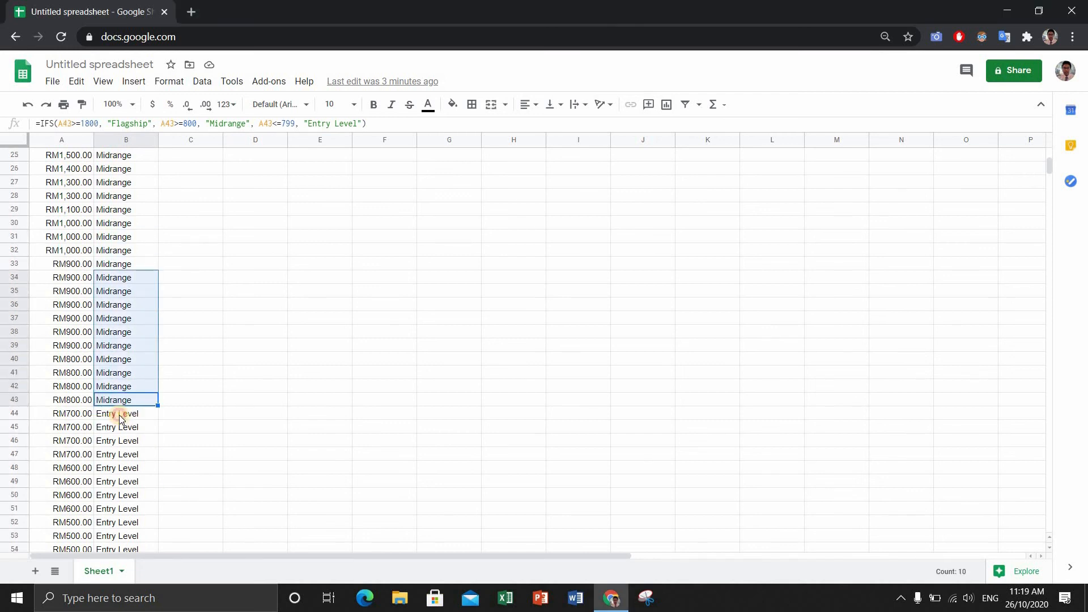
pyautogui.click(118, 416)
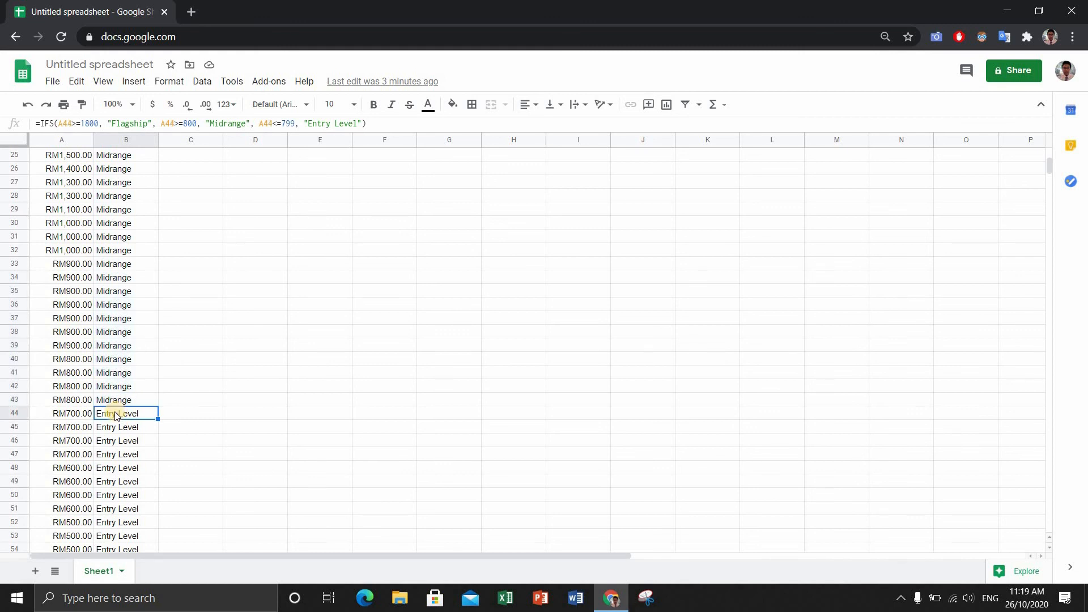
pyautogui.scroll(-8, 116, 417)
pyautogui.scroll(15, 116, 418)
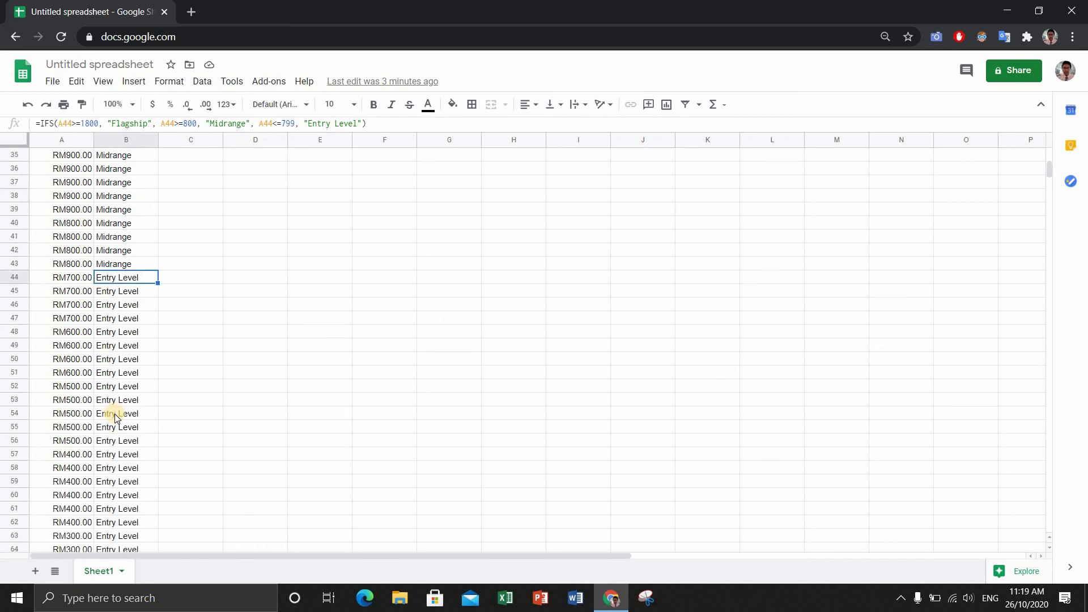